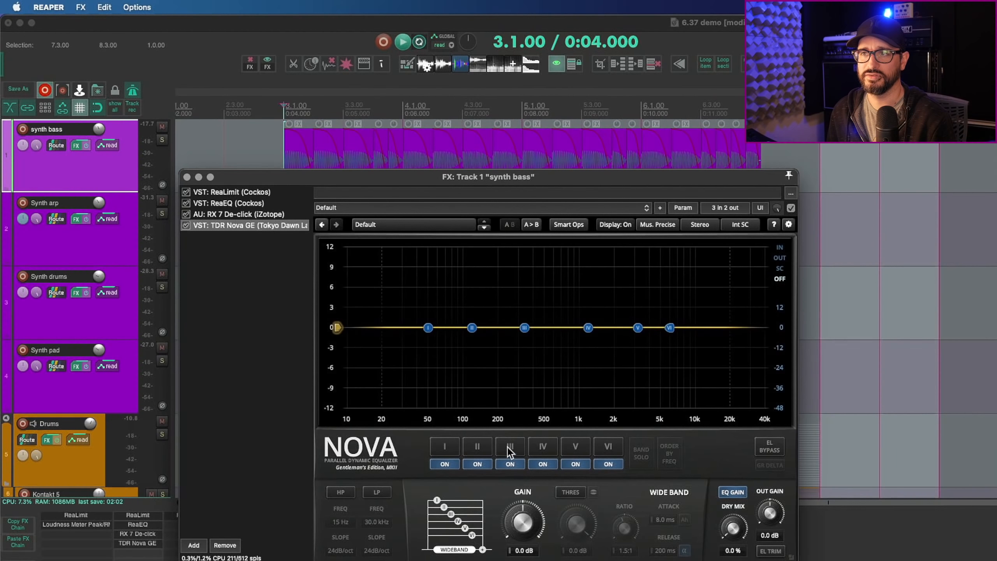
- Enable the wide band threshold in TDR Nova and switch GR Delta on and back off
left_click(567, 492)
left_click(782, 467)
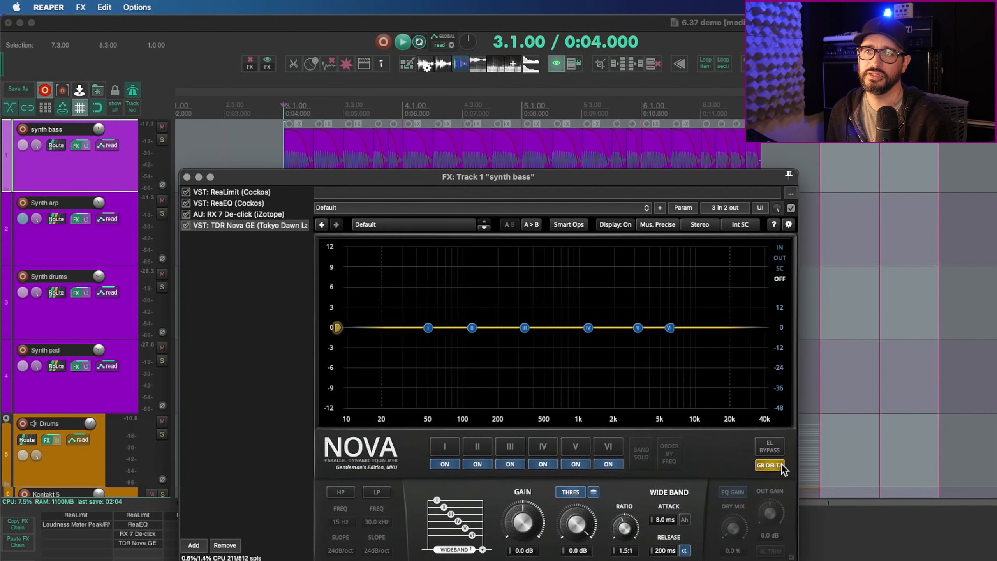
left_click(766, 465)
- Boost Nova's band III by 10.0 dB at 340 Hz, and switch its band solo on and back off
left_click_drag(524, 327, 525, 260)
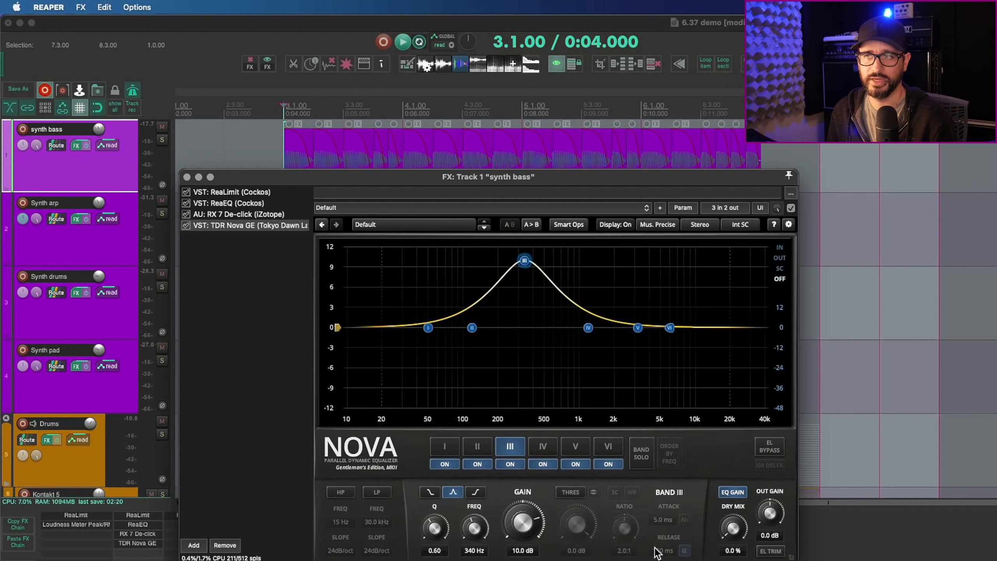
left_click(641, 456)
left_click(641, 456)
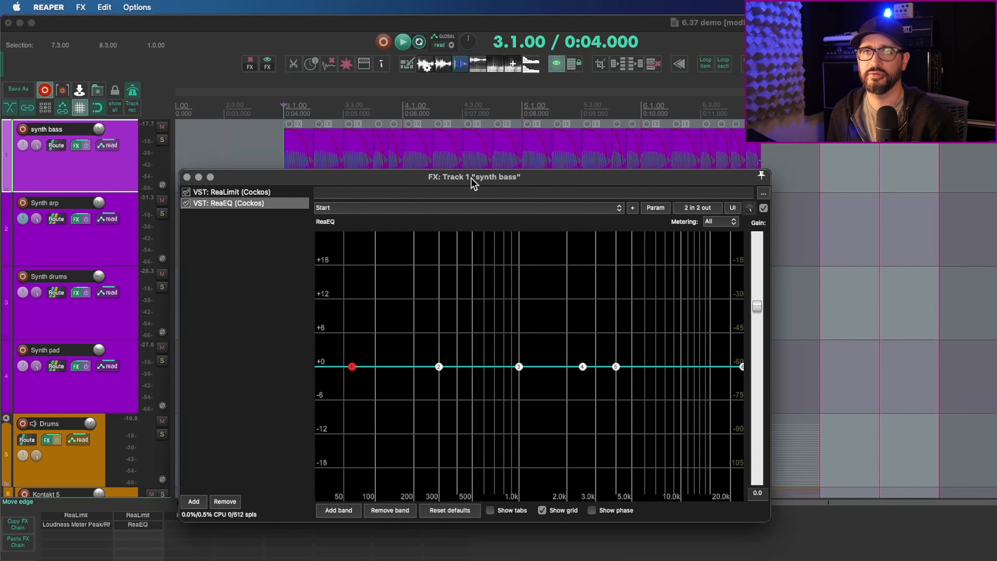
- Move the synth bass FX window clear of the upper tracks, solo the synth bass track and start playback
left_click_drag(473, 183, 472, 246)
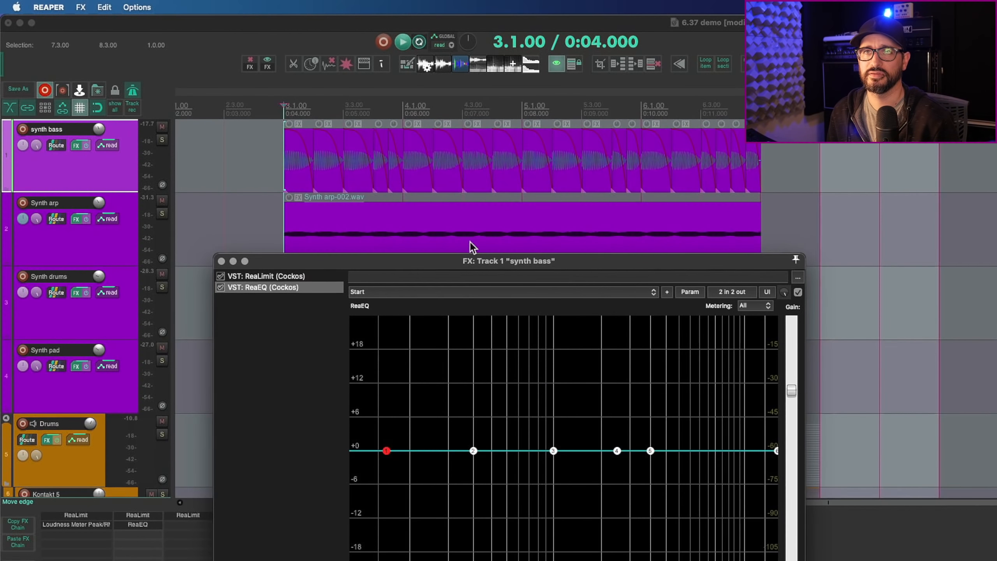
left_click(161, 140)
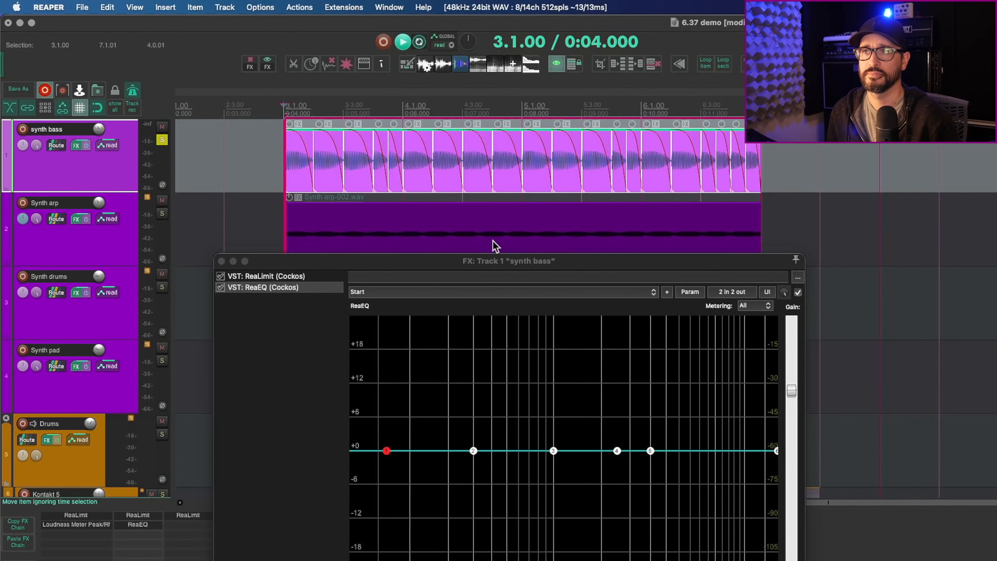
key("space")
left_click_drag(508, 263, 514, 260)
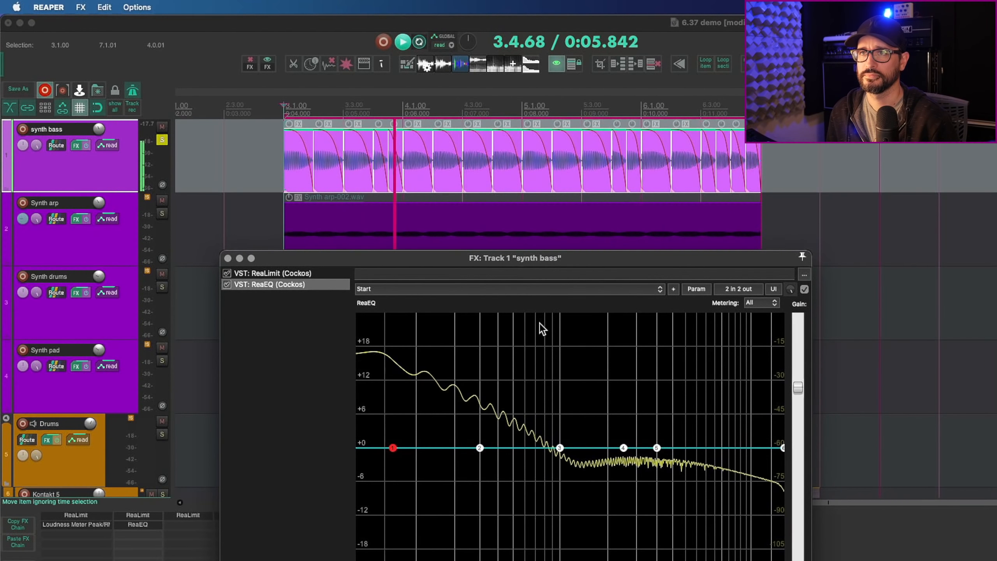
- Boost ReaEQ band 4 by about 10 dB at around 2500 Hz
mouse_move(624, 448)
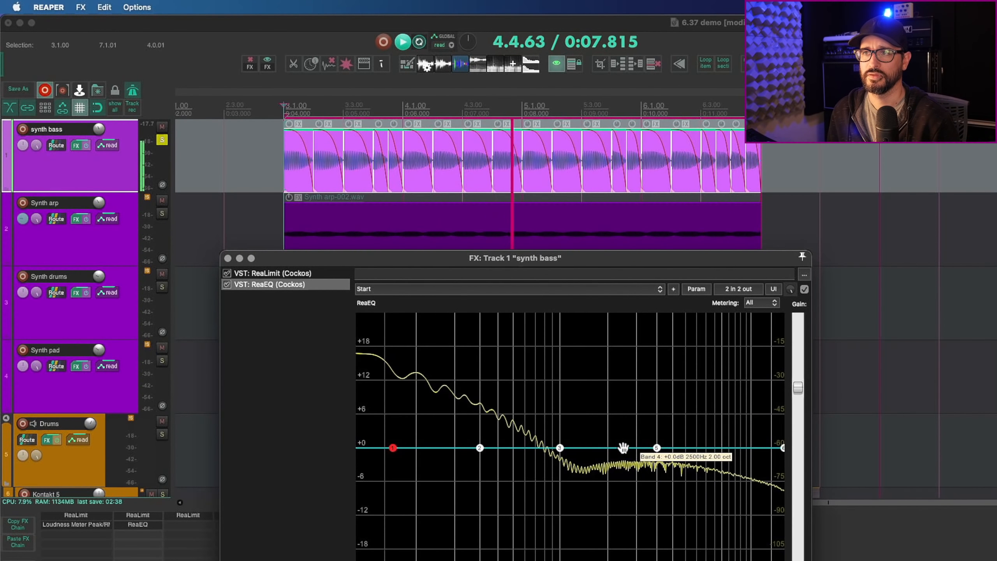
left_click(624, 448)
left_click_drag(624, 448, 624, 391)
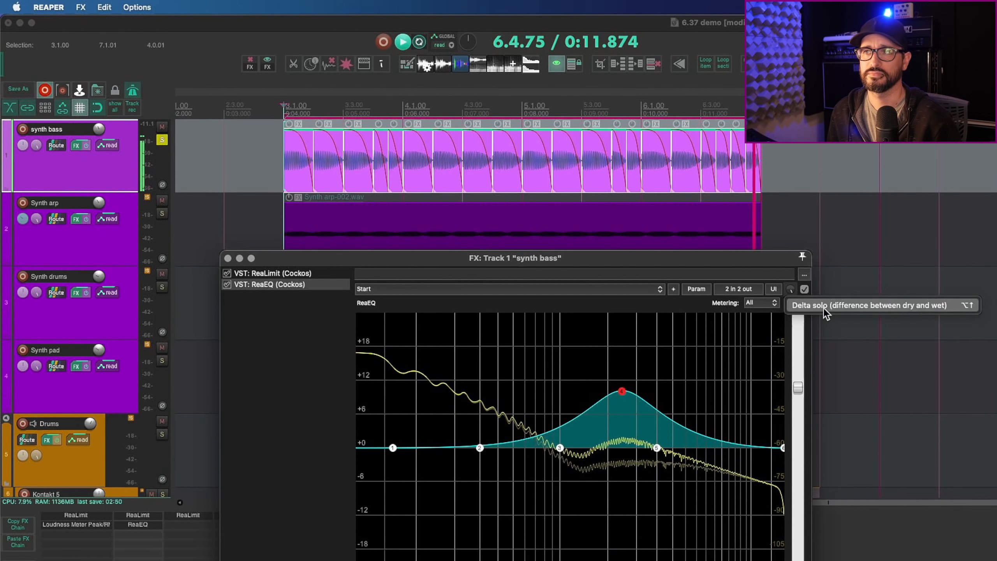
- Enable delta solo for ReaEQ and sweep band 4 down to the low frequencies with only a slight boost
left_click(791, 289)
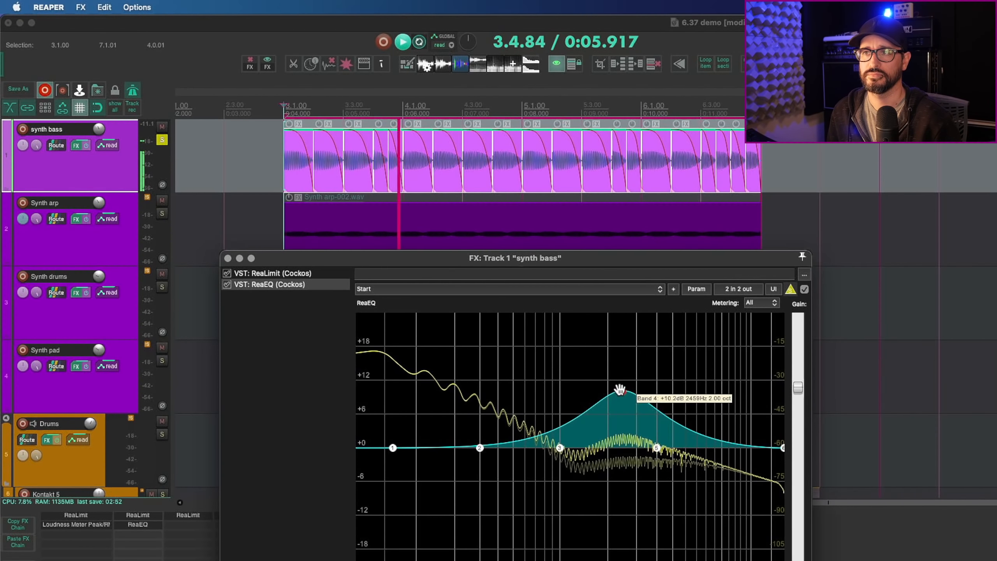
left_click_drag(619, 389, 420, 420)
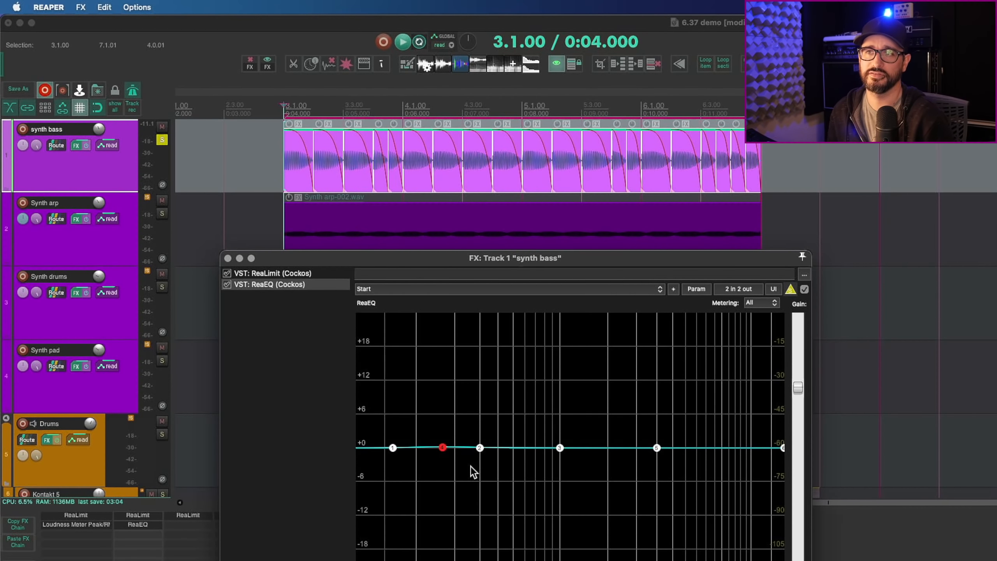
left_click_drag(443, 447, 489, 443)
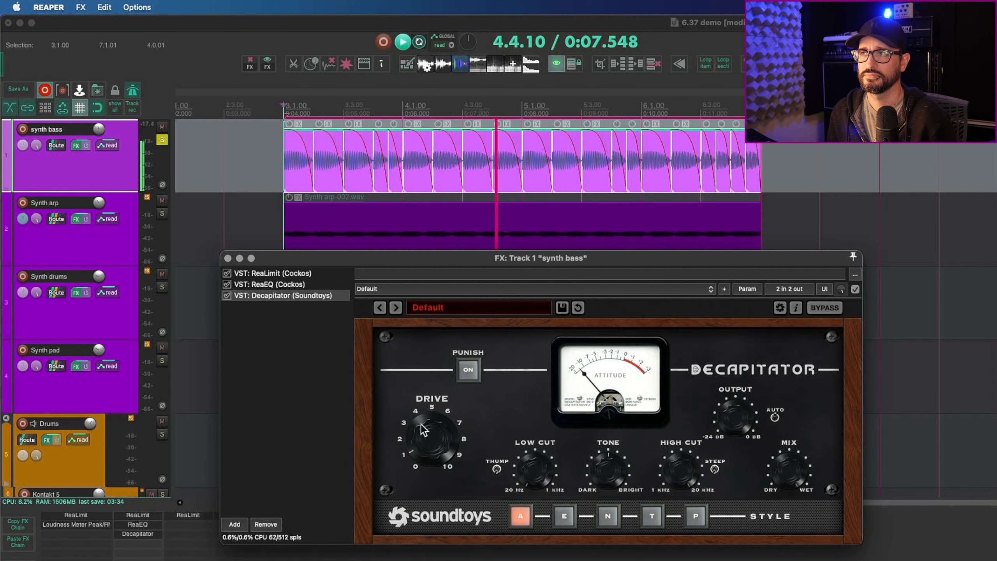
- Raise Decapitator's Drive, try style N and switch to style P during playback, and stop playing
left_click_drag(423, 429, 421, 402)
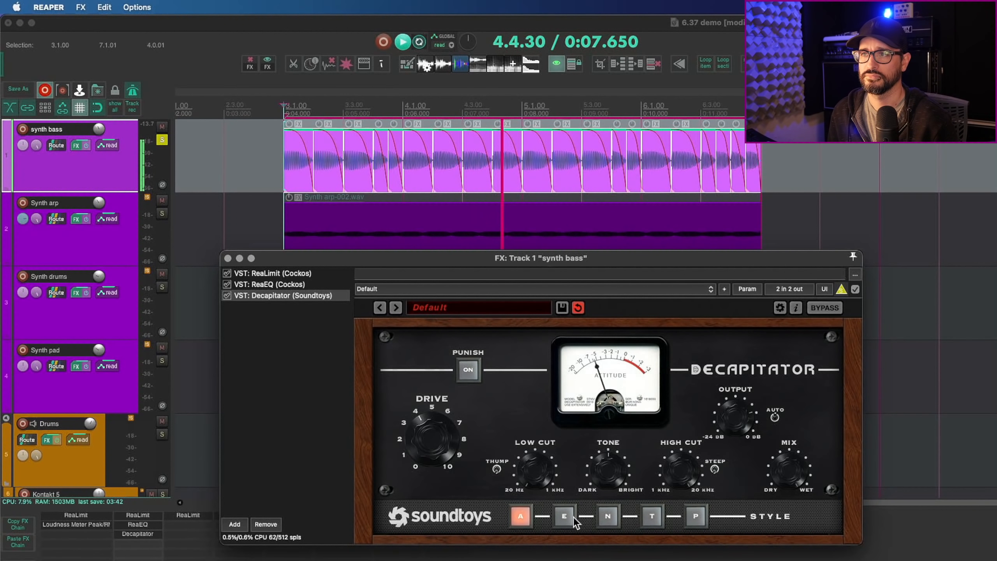
left_click(609, 517)
left_click(696, 515)
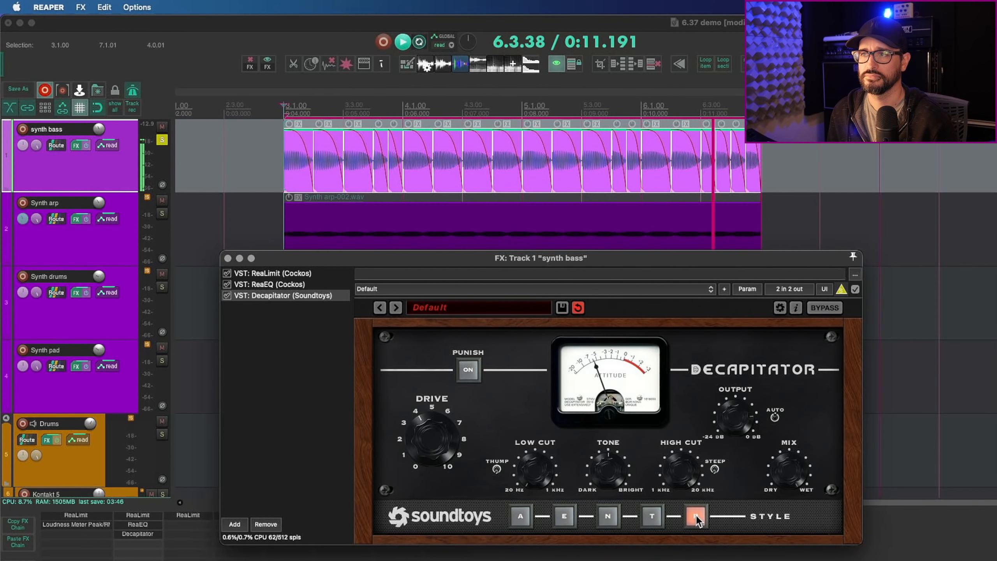
key("space")
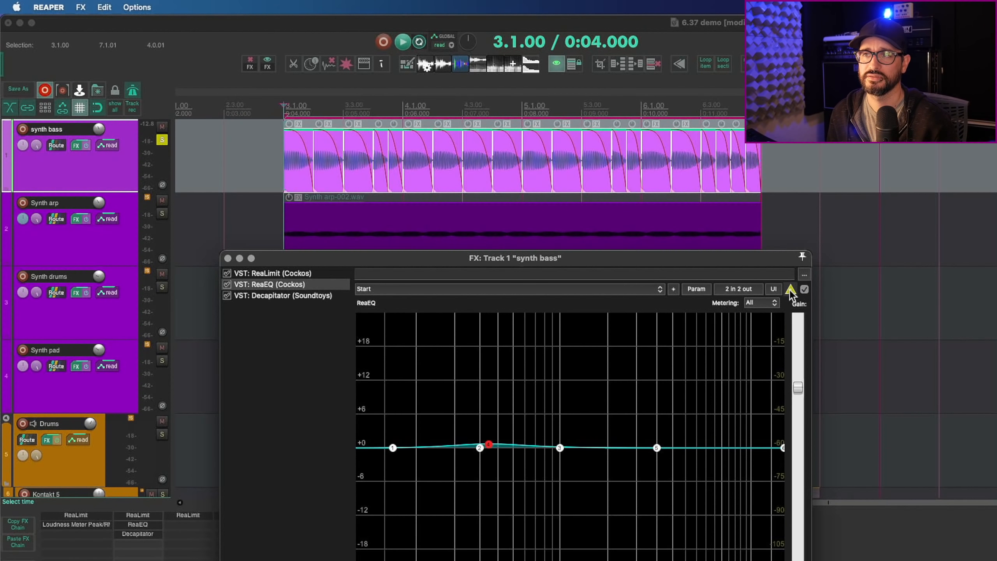
- Play the synth bass track and audition Decapitator using its delta solo option
key("space")
left_click(307, 294)
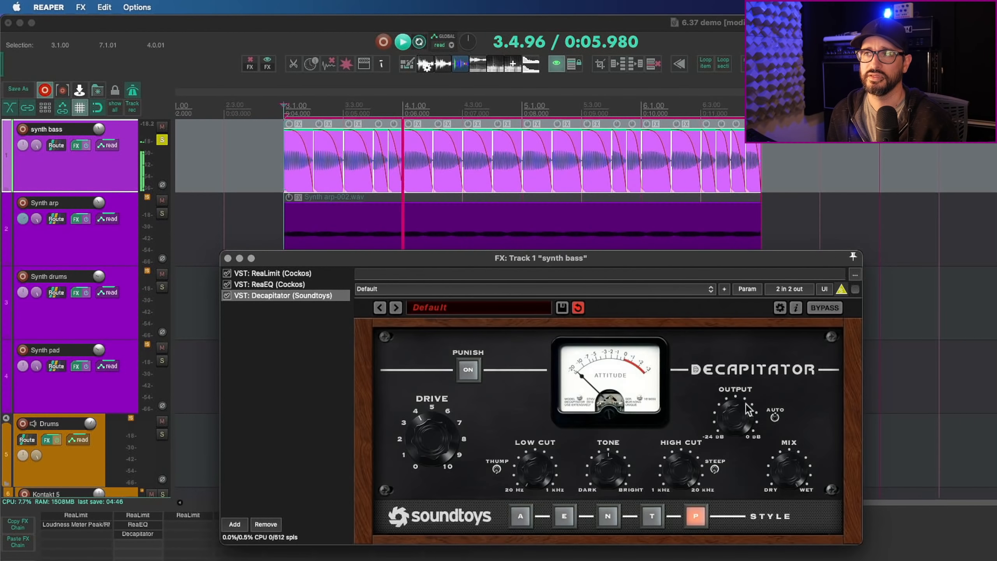
right_click(843, 289)
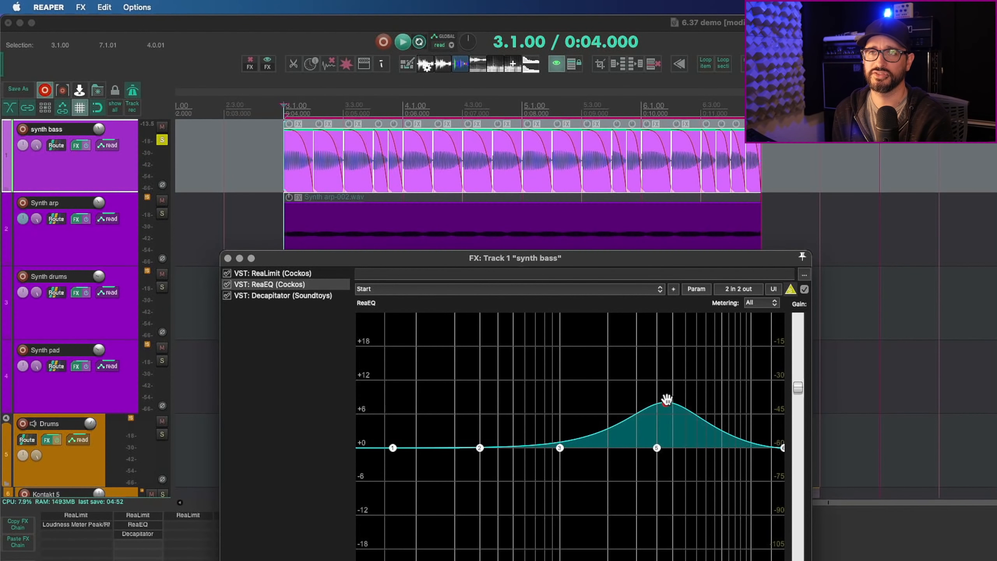
- Reduce ReaEQ band 4's high-frequency boost to about 4 dB and disable the band
mouse_move(666, 400)
left_mouse_down()
mouse_move(623, 389)
mouse_move(651, 403)
left_mouse_up()
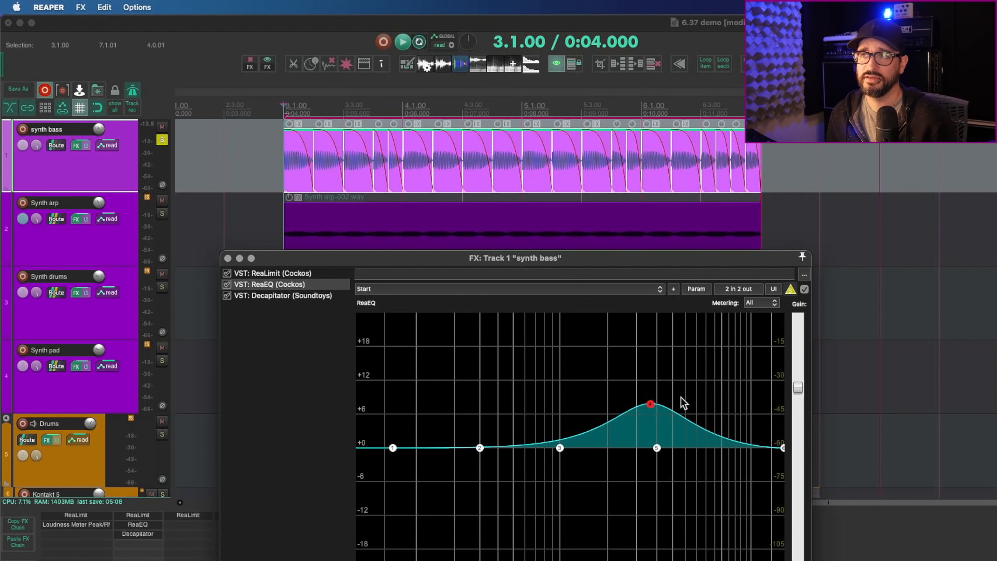
left_click_drag(650, 404, 663, 426)
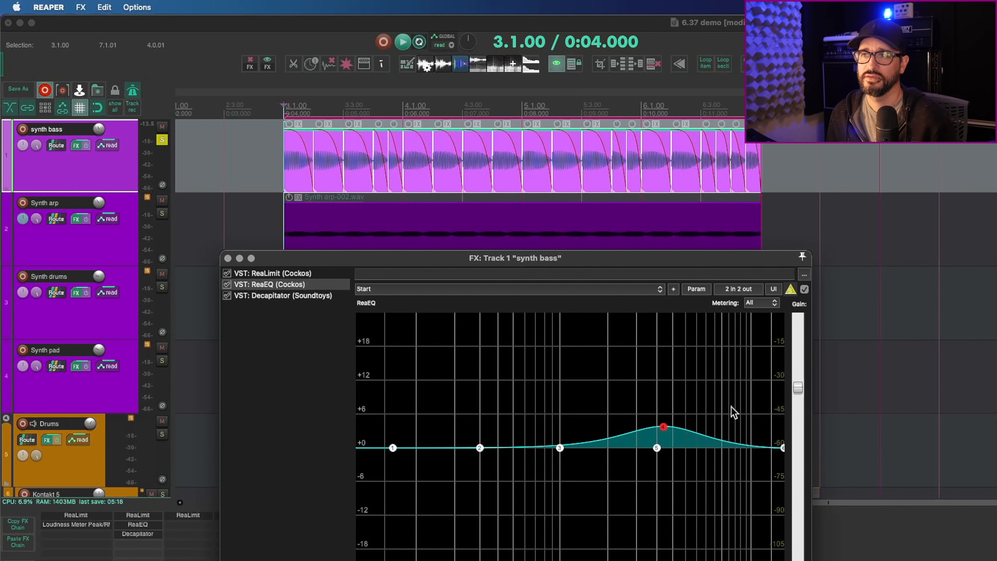
left_click(664, 427, "alt")
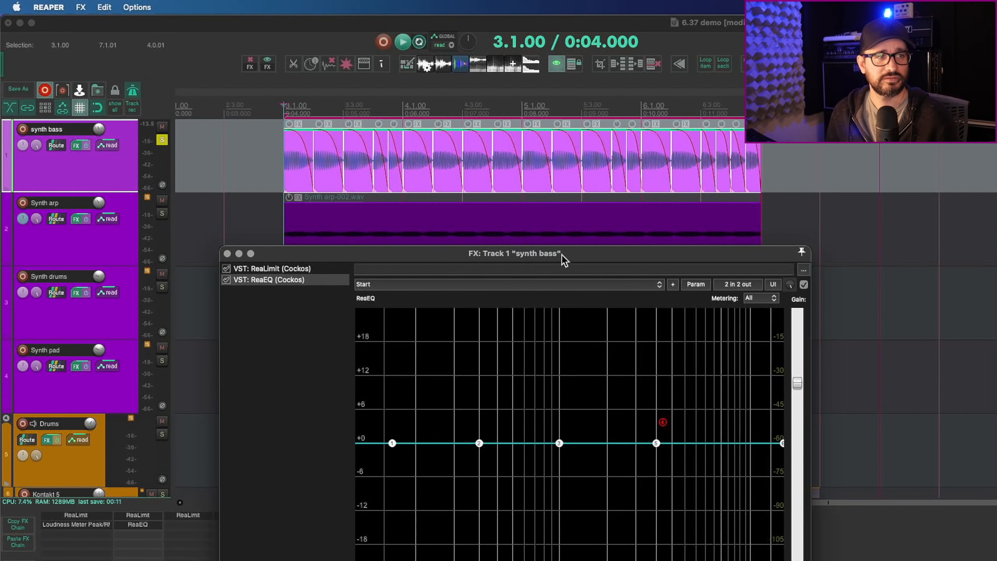
- Open ReaEQ's plug-in pin connector and set the plug-in channels to 4
left_click(737, 285)
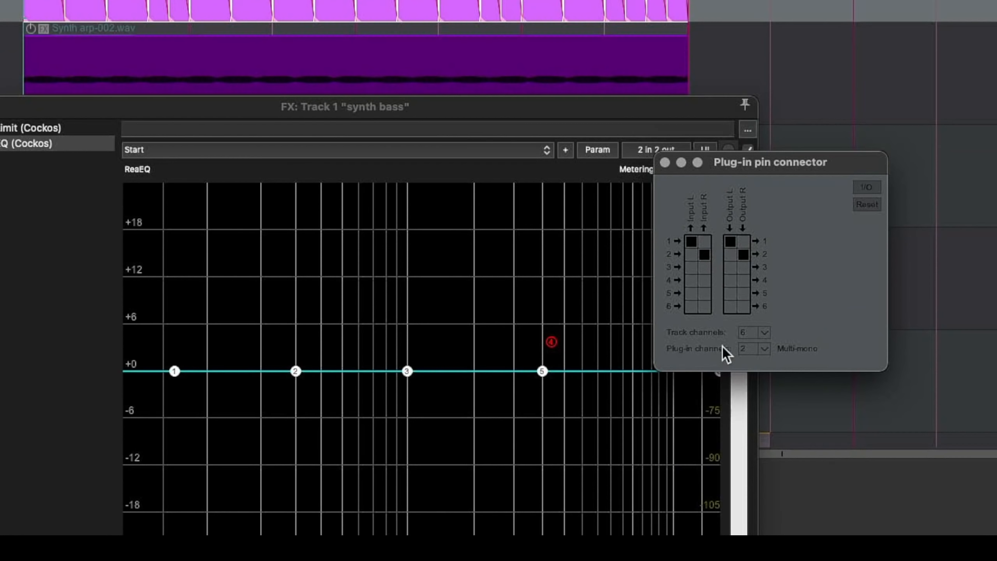
left_click(760, 333)
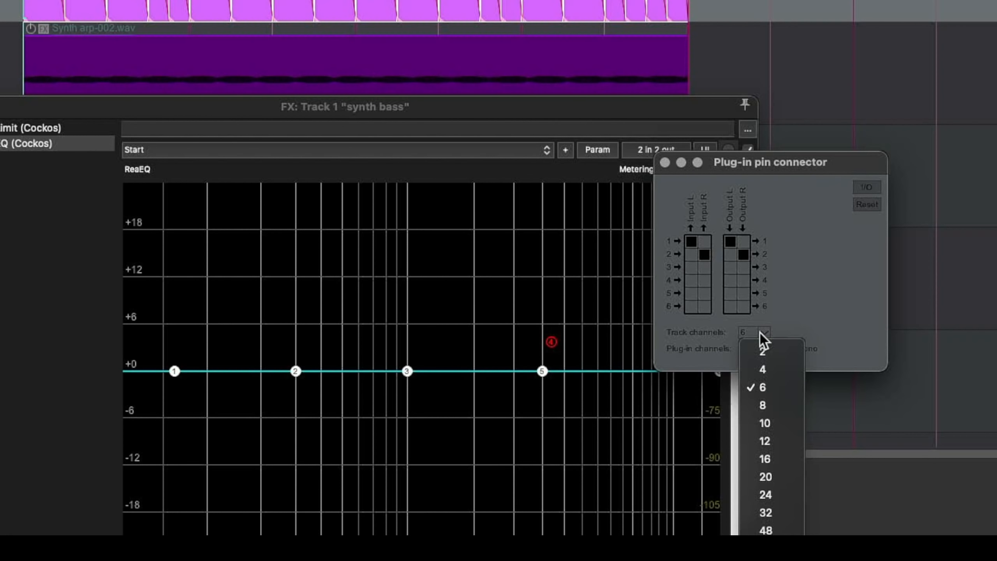
left_click(762, 351)
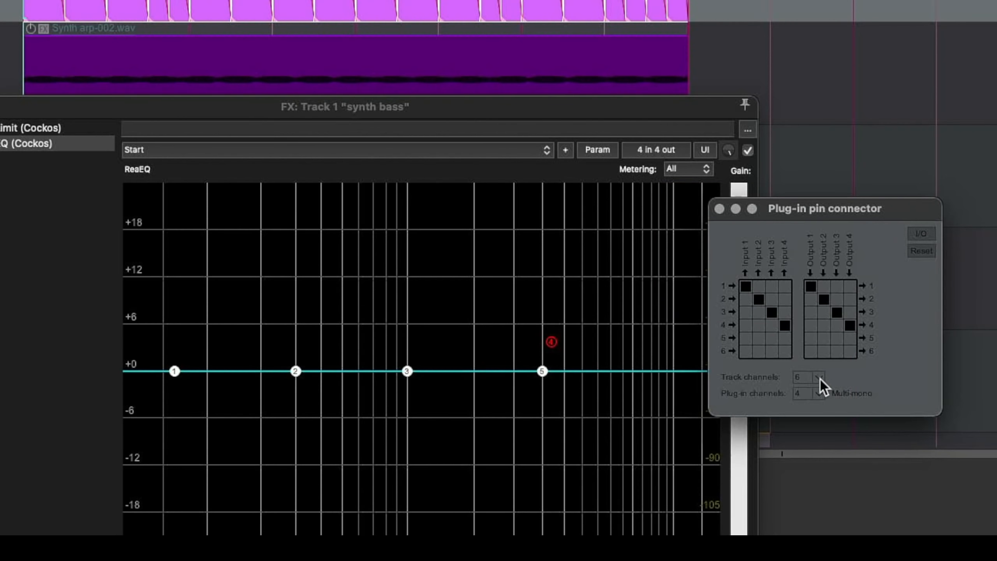
- Set the track channels to 50 in ReaEQ's pin connector and examine the expanded pin matrix
left_click(817, 377)
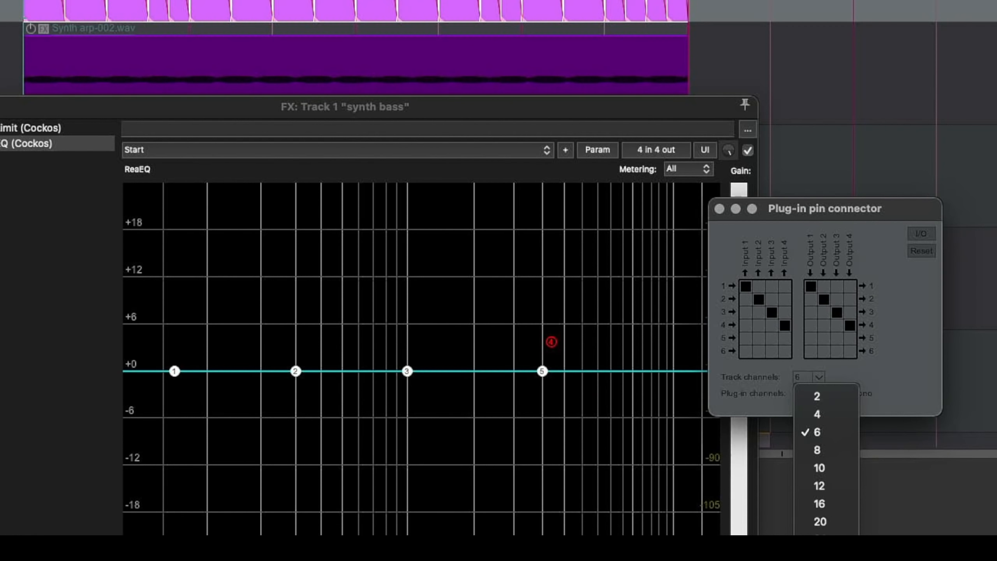
key("Escape")
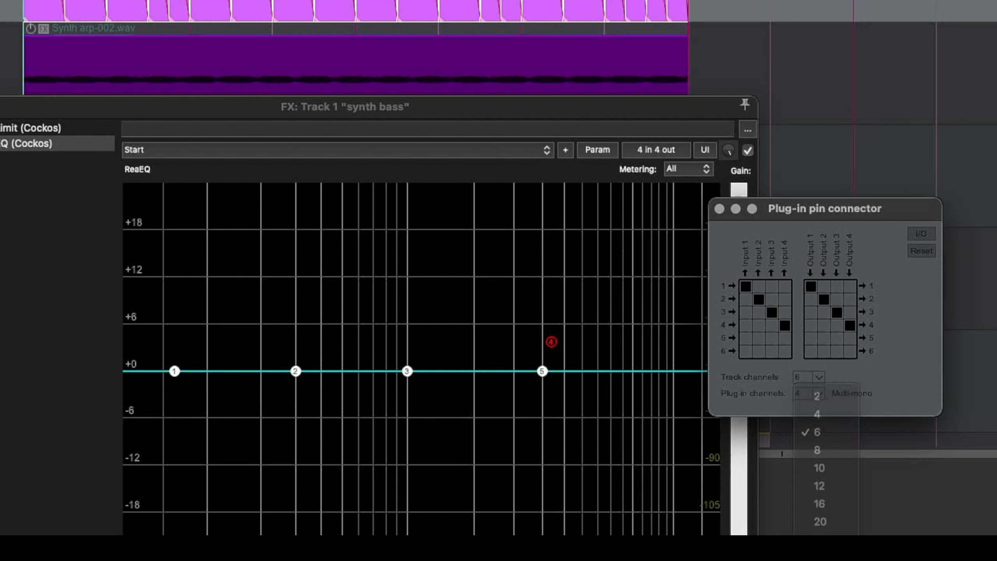
type("50")
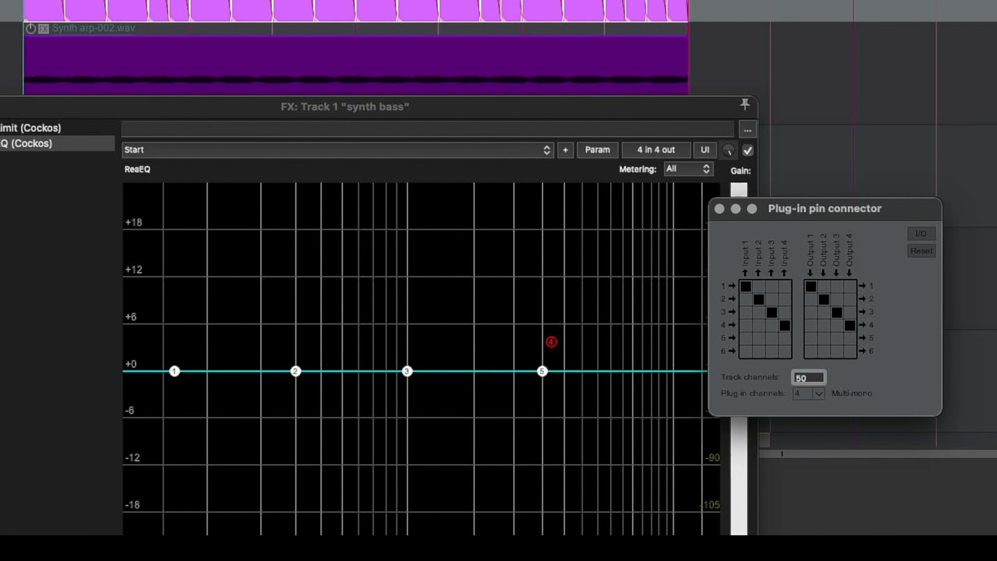
key("Return")
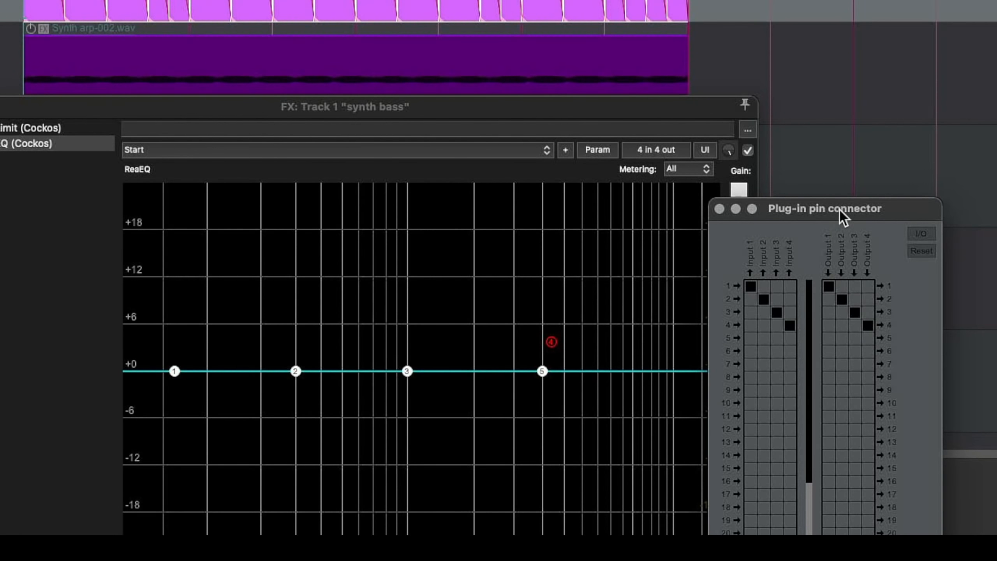
left_click_drag(840, 210, 846, 126)
scroll(812, 339, "down", 5)
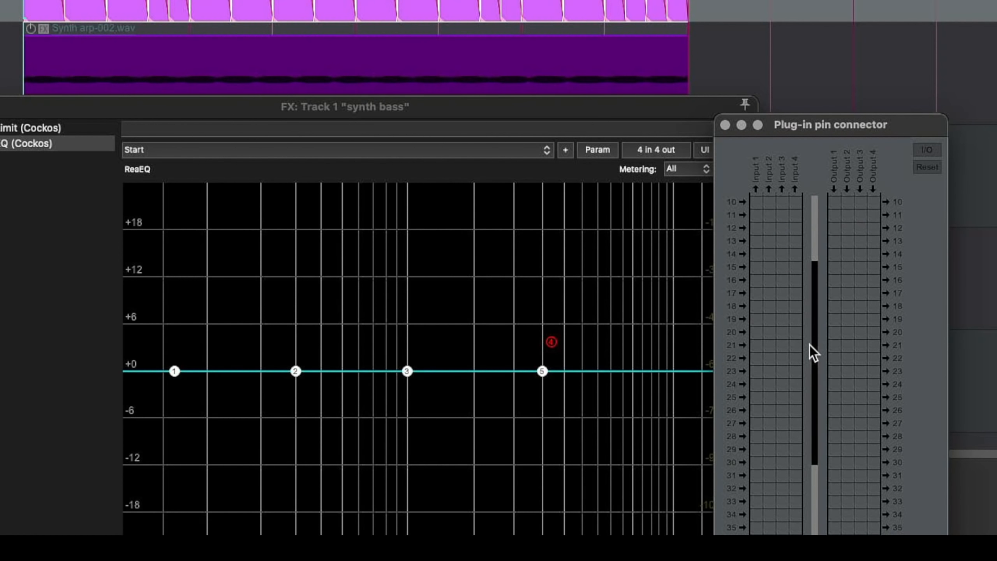
scroll(816, 409, "up", 5)
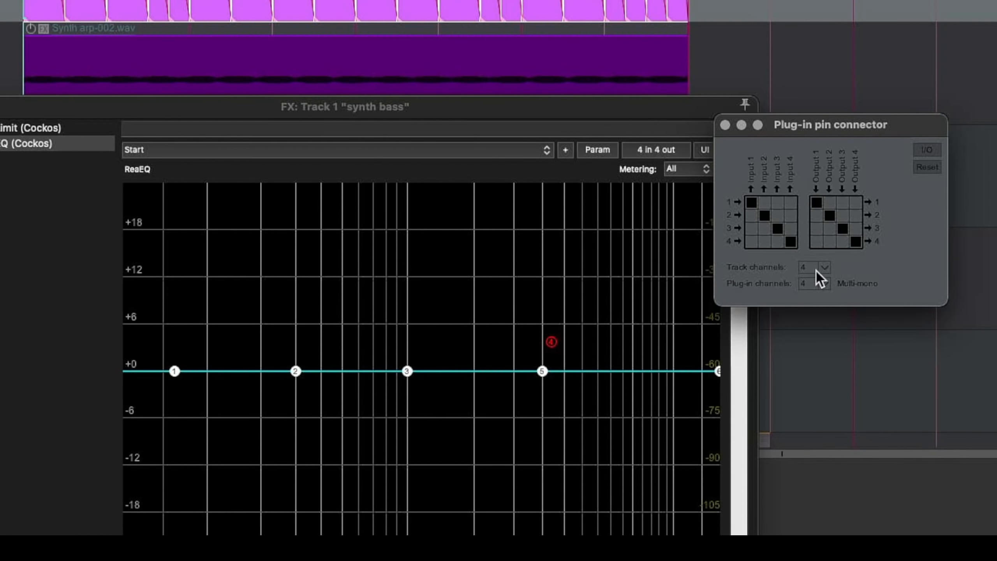
- Set the track channels to 2 from ReaEQ's pin connector and leave the connector
left_click(816, 270)
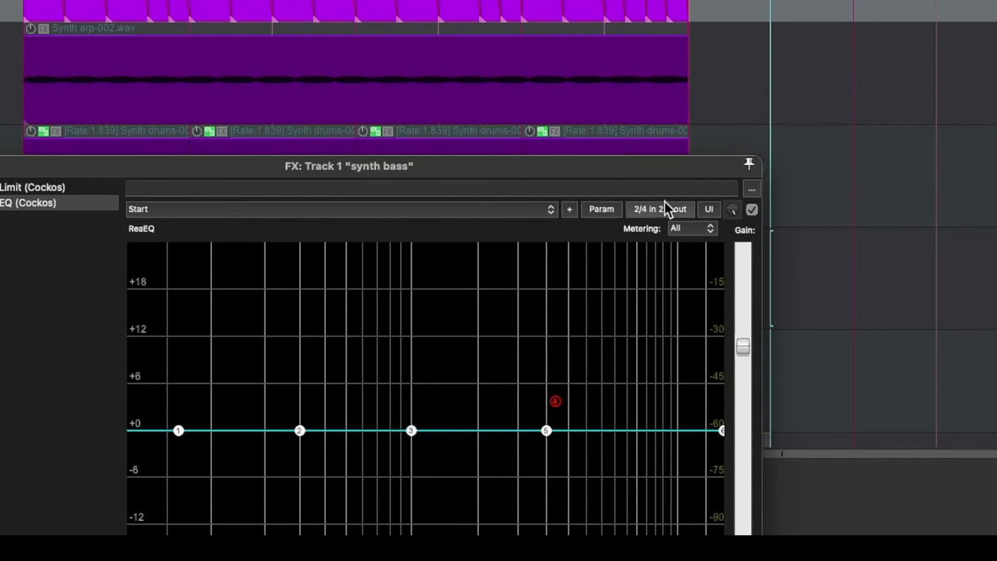
left_click(665, 203)
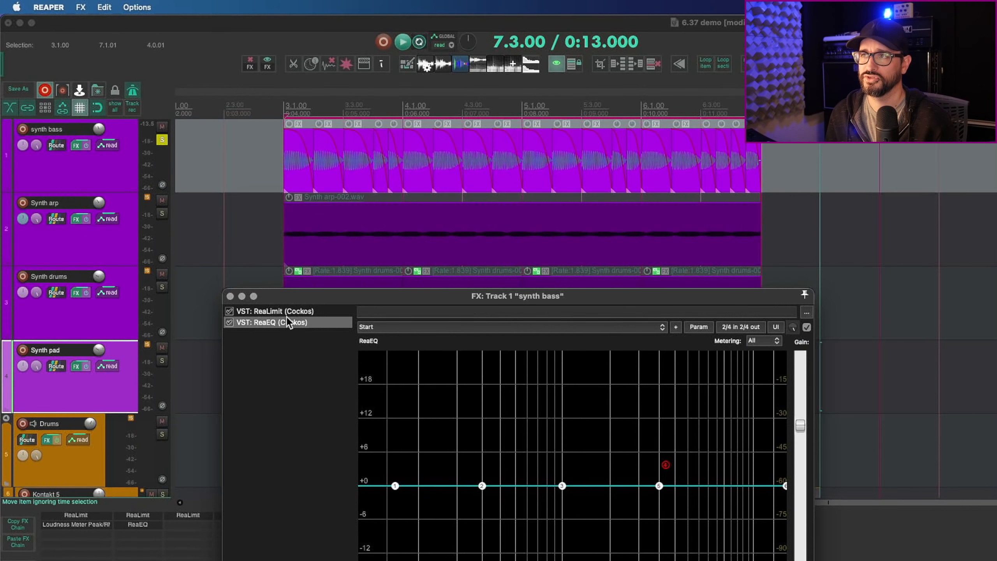
- Open ReaLimit's pin connector, check the available channel modes, and set its plug-in channels to 4
left_click(44, 193)
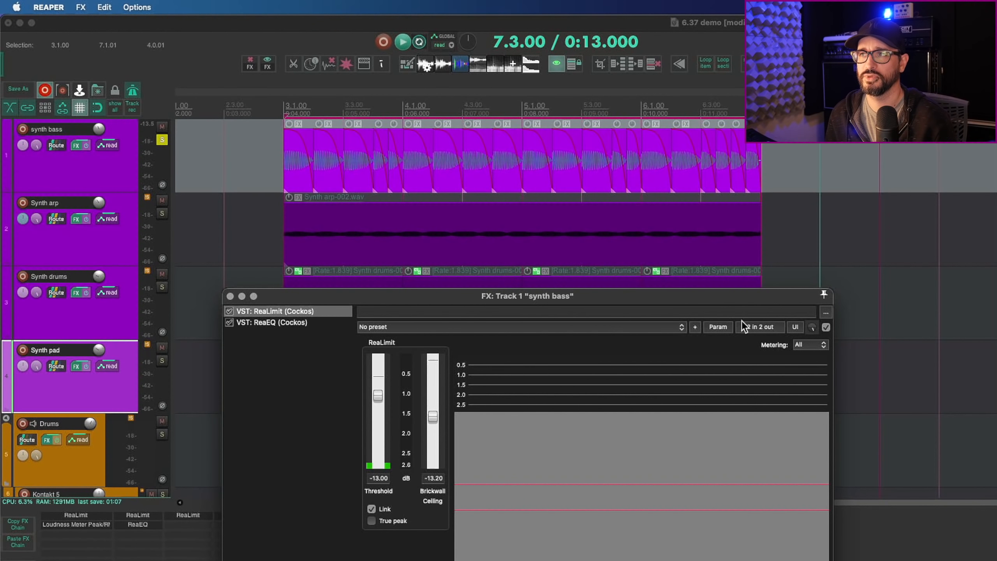
left_click(757, 327)
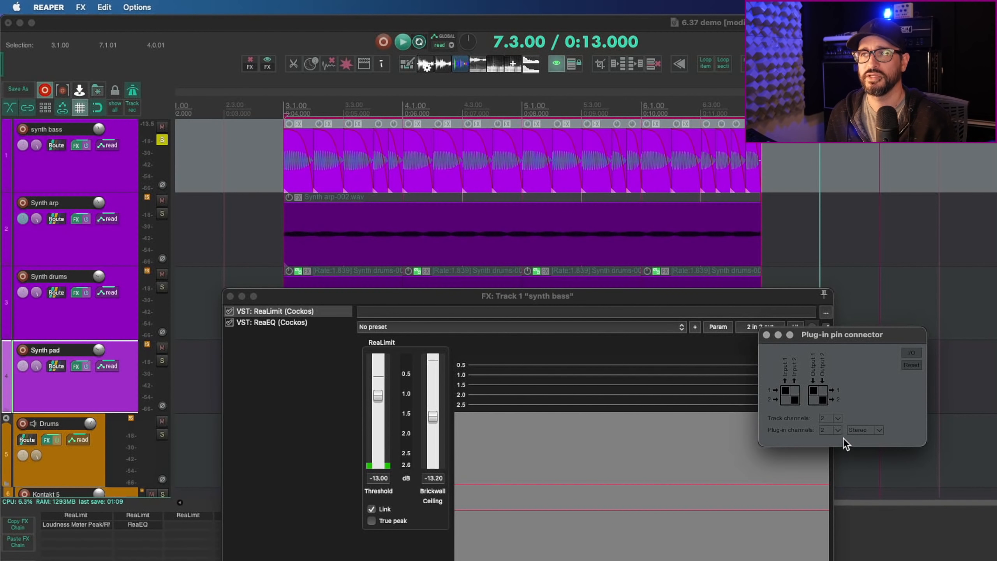
left_click(857, 433)
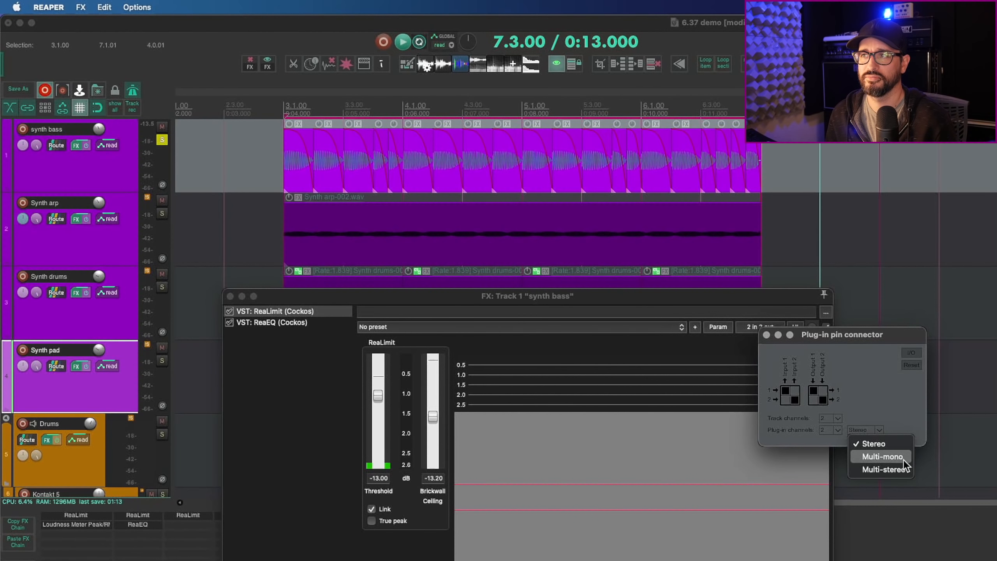
left_click(881, 427)
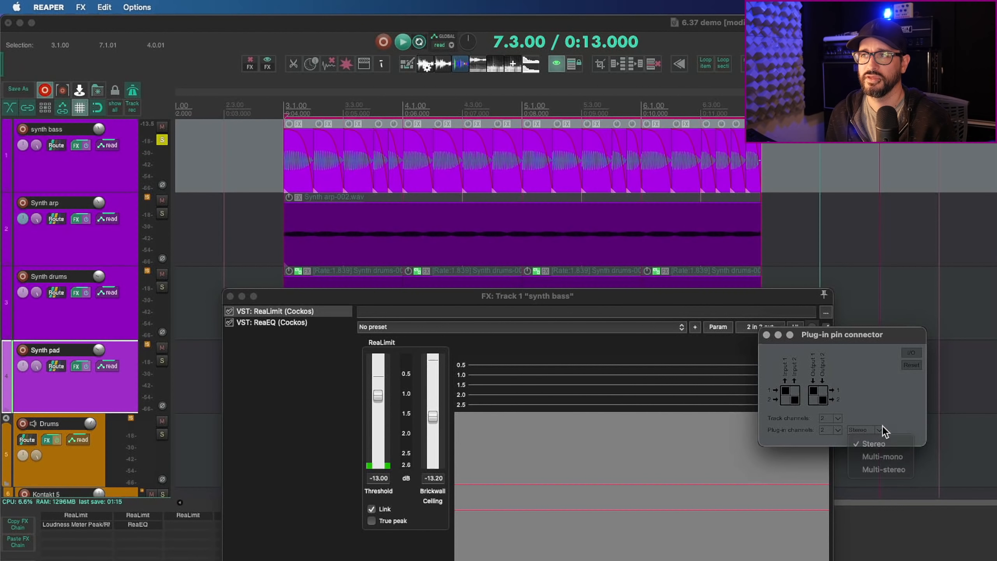
left_click(832, 431)
left_click(851, 483)
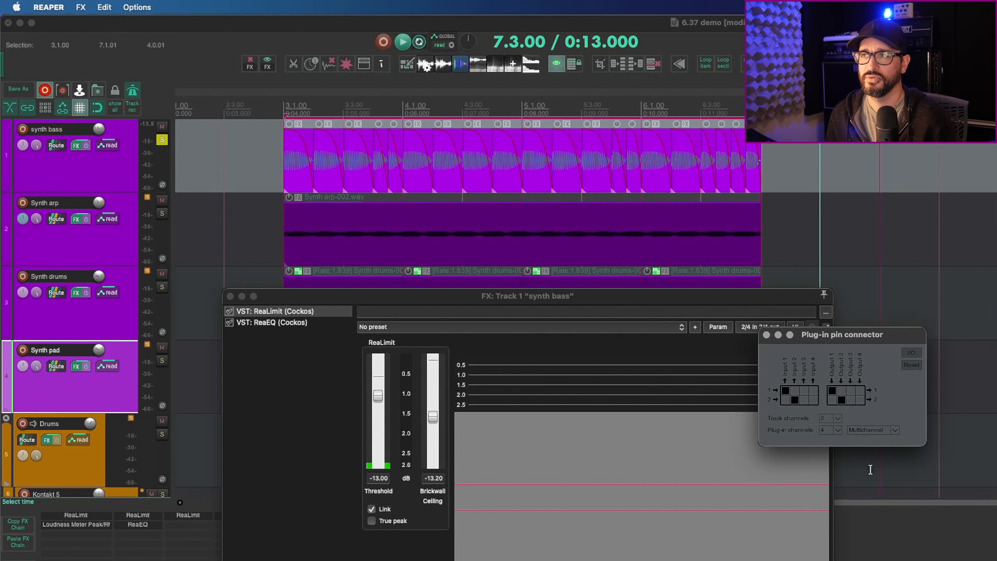
- Examine the channel mode choices in ReaLimit's pin connector: Multichannel, Multi-mono and Multi-stereo
left_click(882, 430)
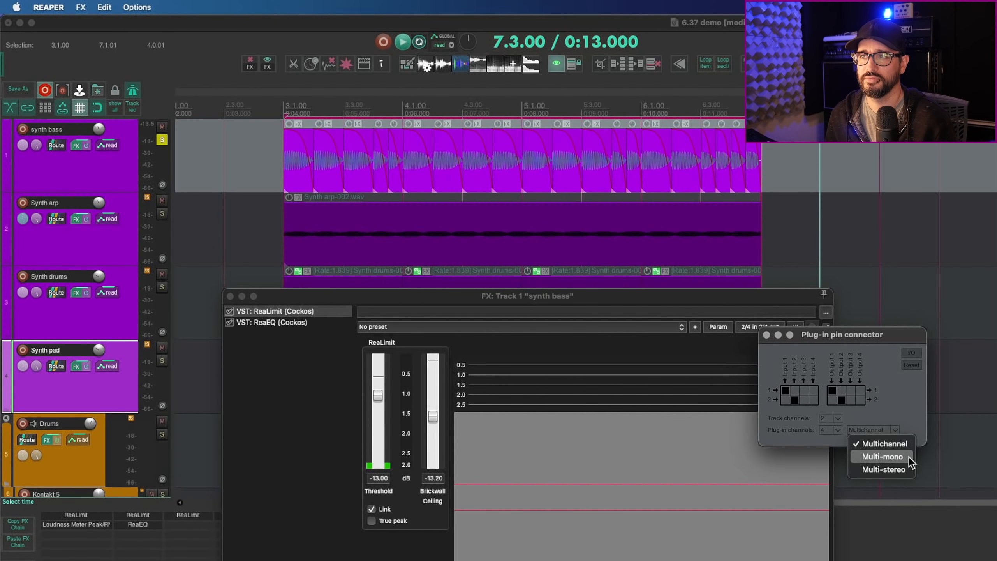
left_click(916, 423)
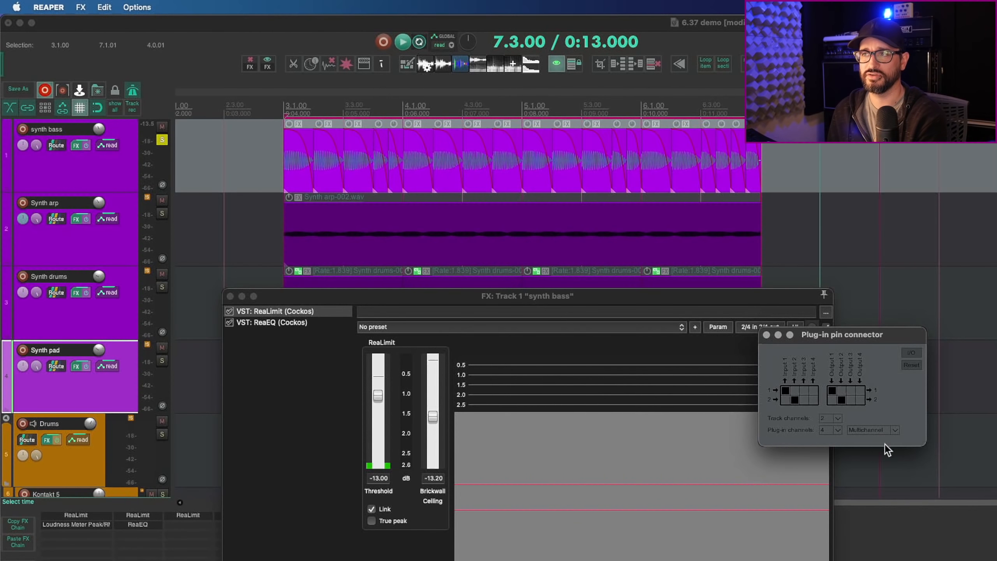
left_click(883, 431)
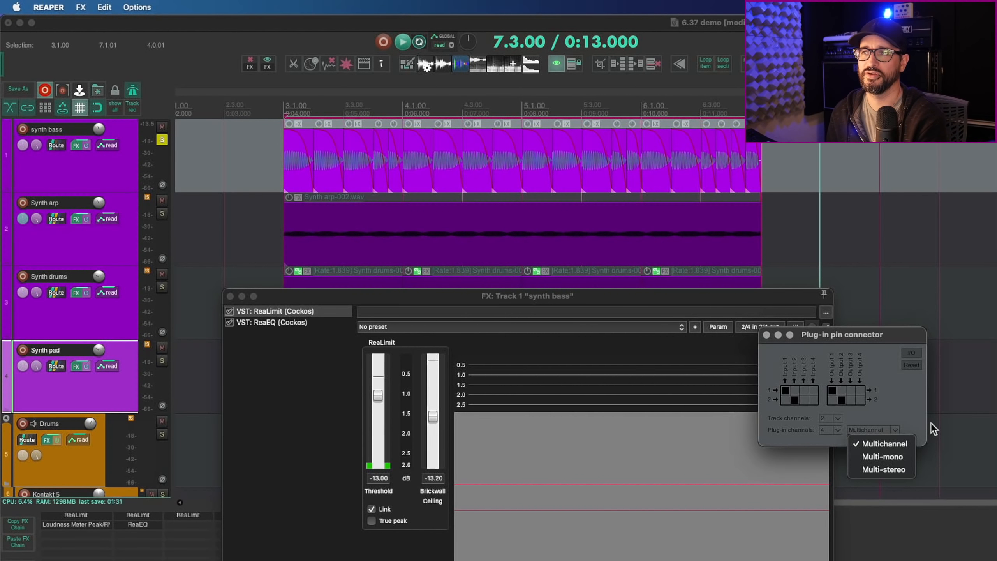
left_click(921, 420)
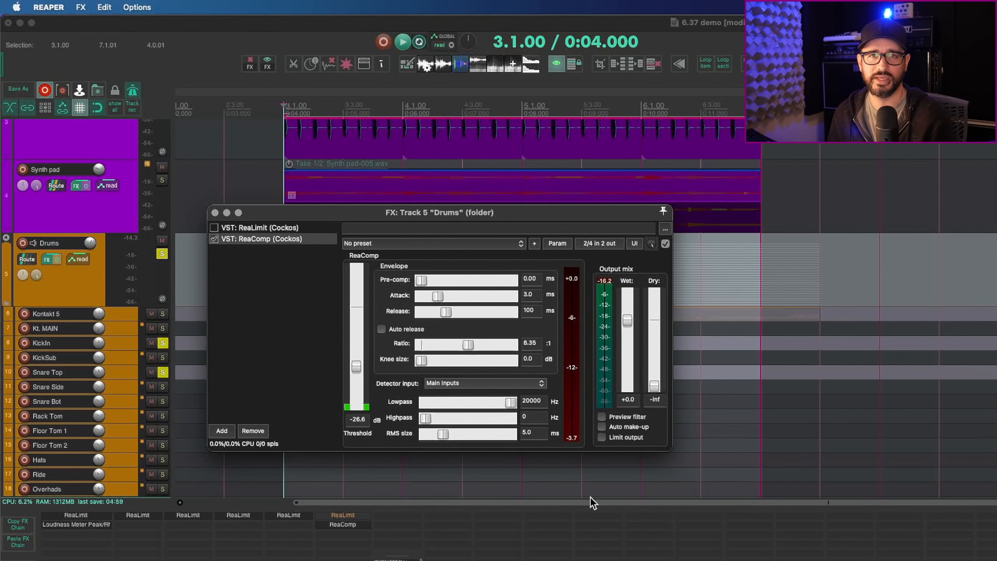
- Set the threshold of the Drums folder's ReaComp to -31.1 dB and toggle playback to audition the compression
left_click_drag(356, 366, 358, 373)
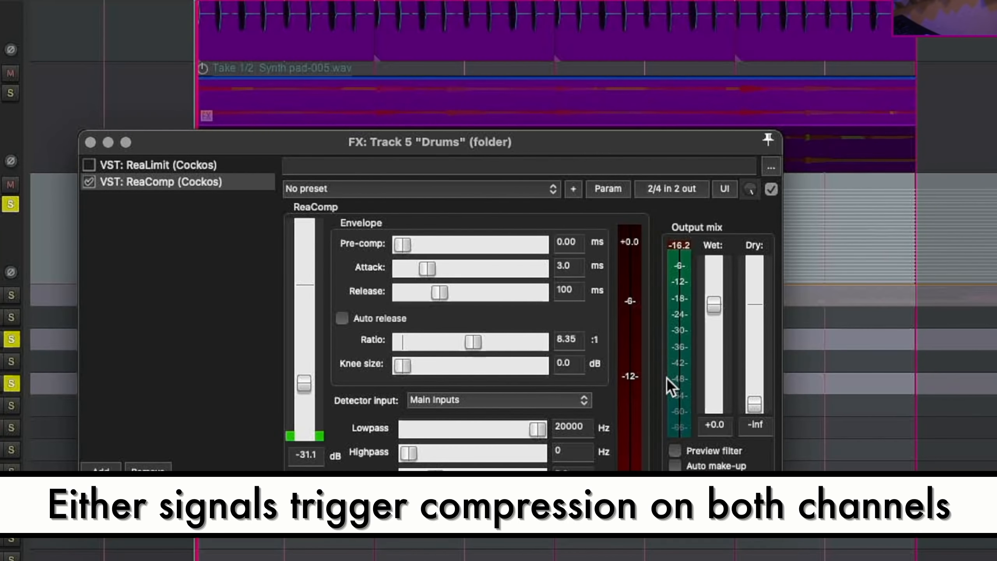
key("space")
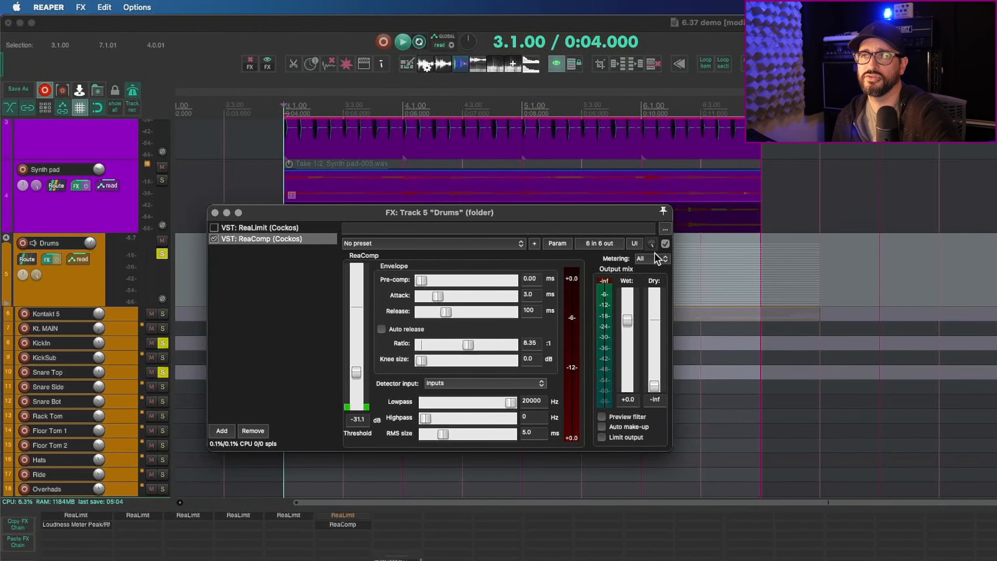
- Switch ReaComp's metering through channels 3, 5, 2 and 1 to check the compression per channel
left_click(655, 258)
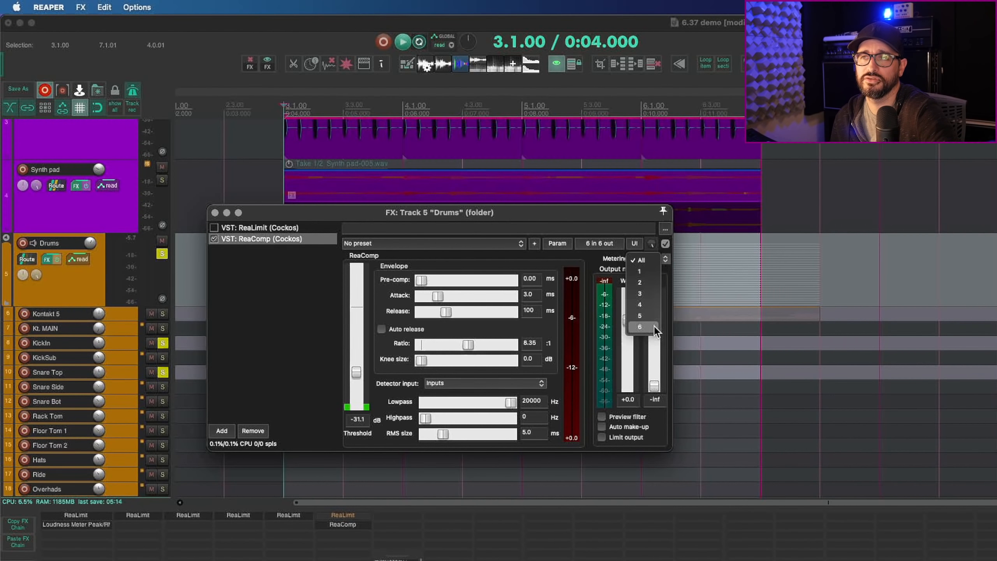
left_click(656, 289)
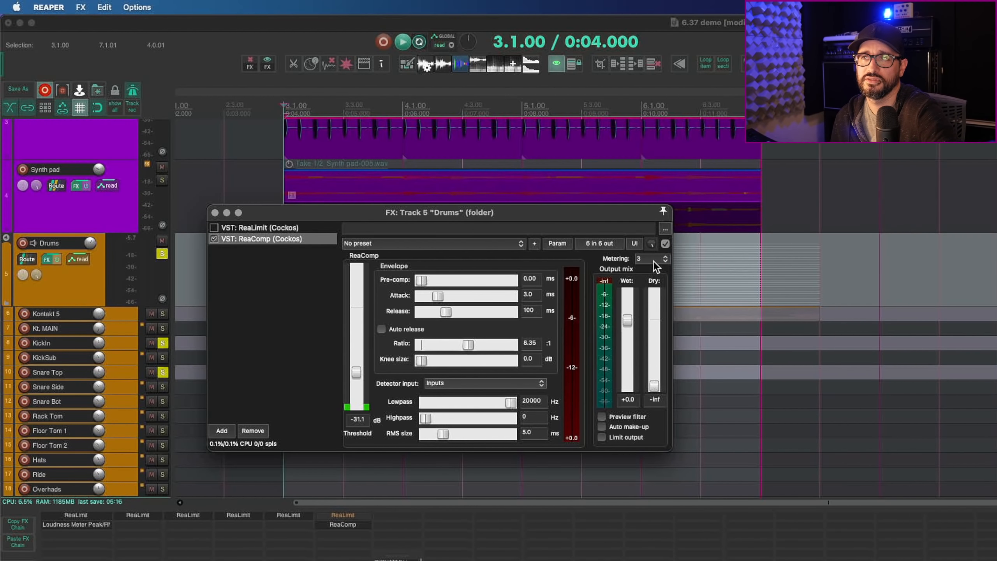
left_click(653, 261)
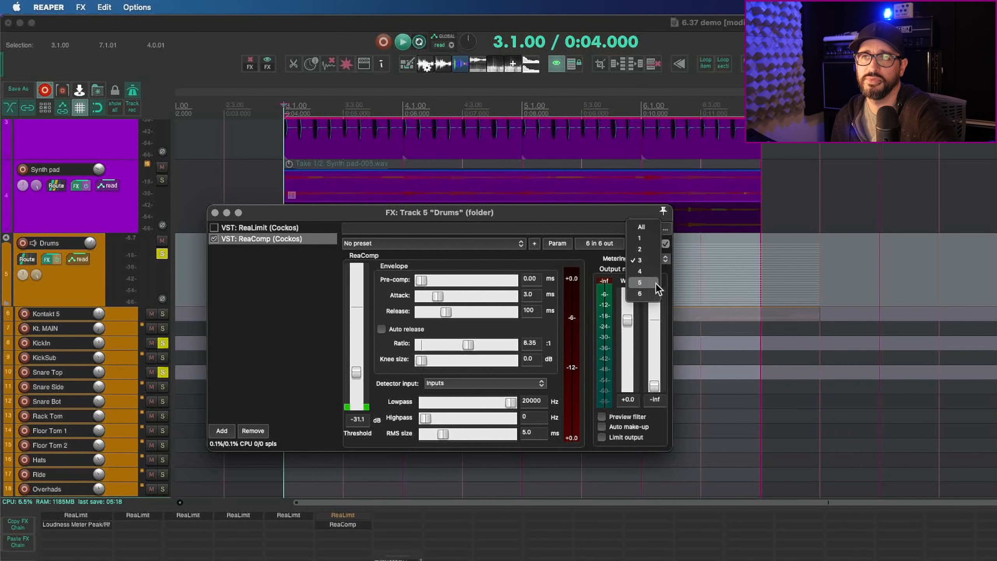
left_click(656, 282)
left_click(599, 243)
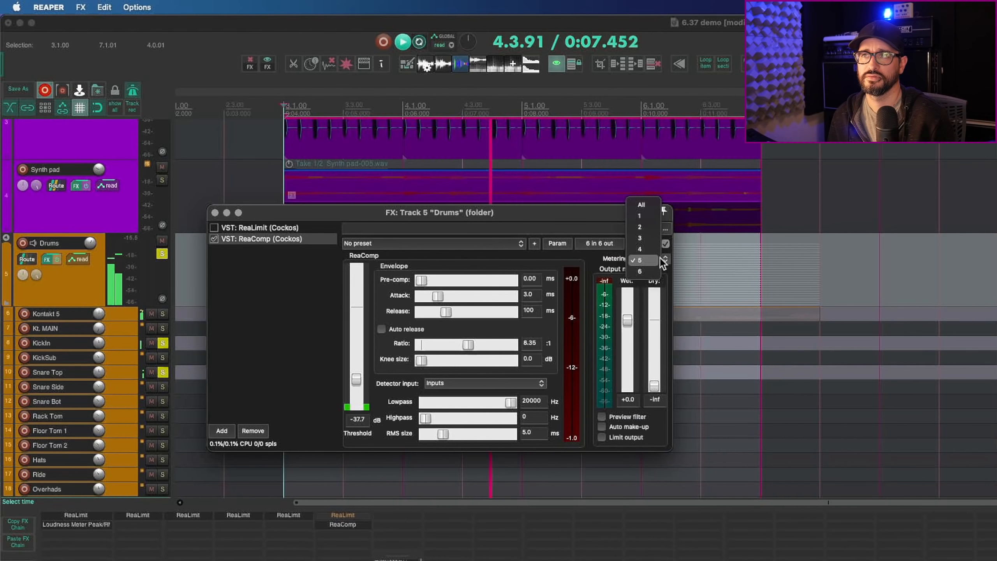
left_click(642, 226)
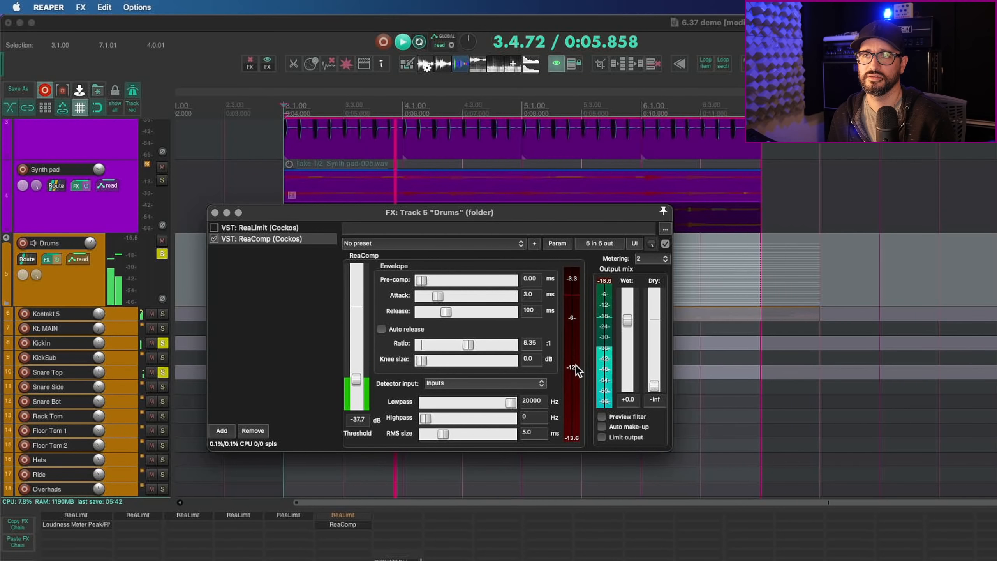
left_click(646, 259)
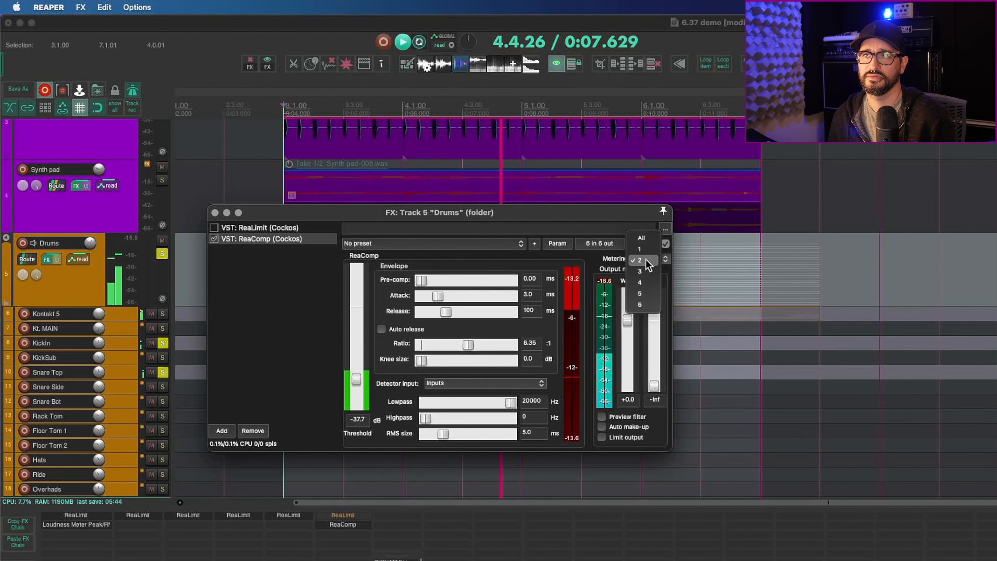
left_click(652, 249)
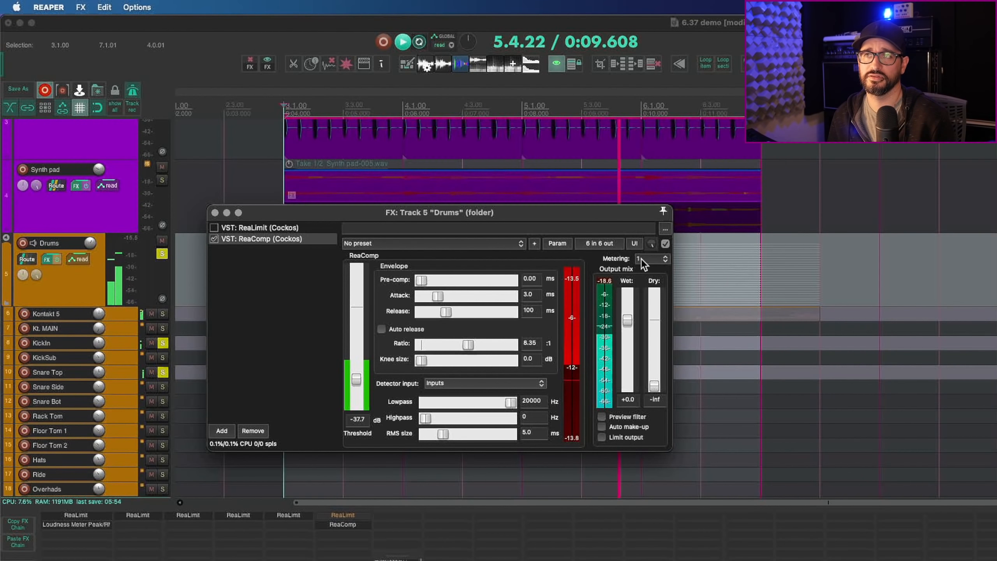
- Set ReaComp's channel mode to Multichannel in its pin connector, leave the connector and stop playback
left_click(619, 246)
left_click(734, 404)
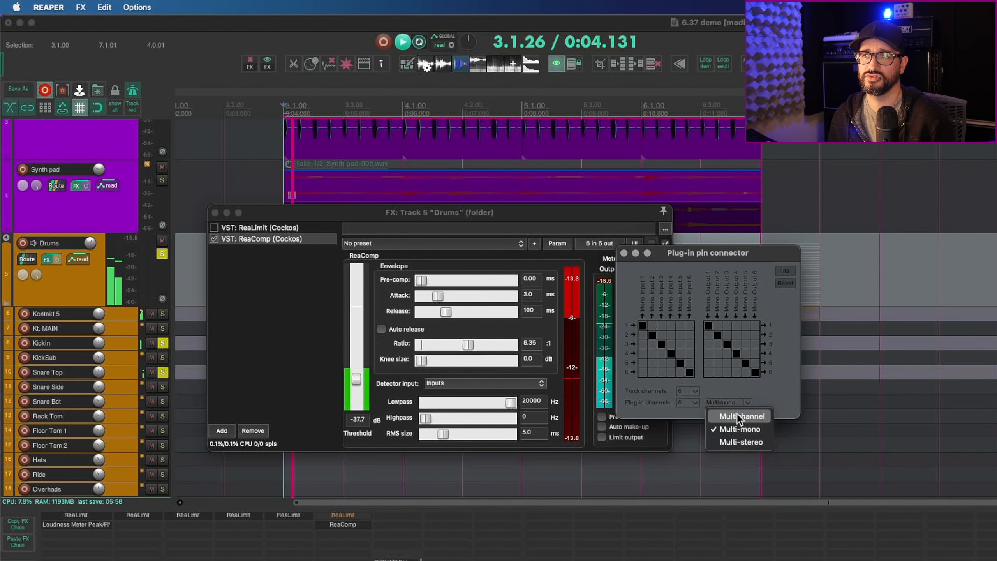
left_click(737, 413)
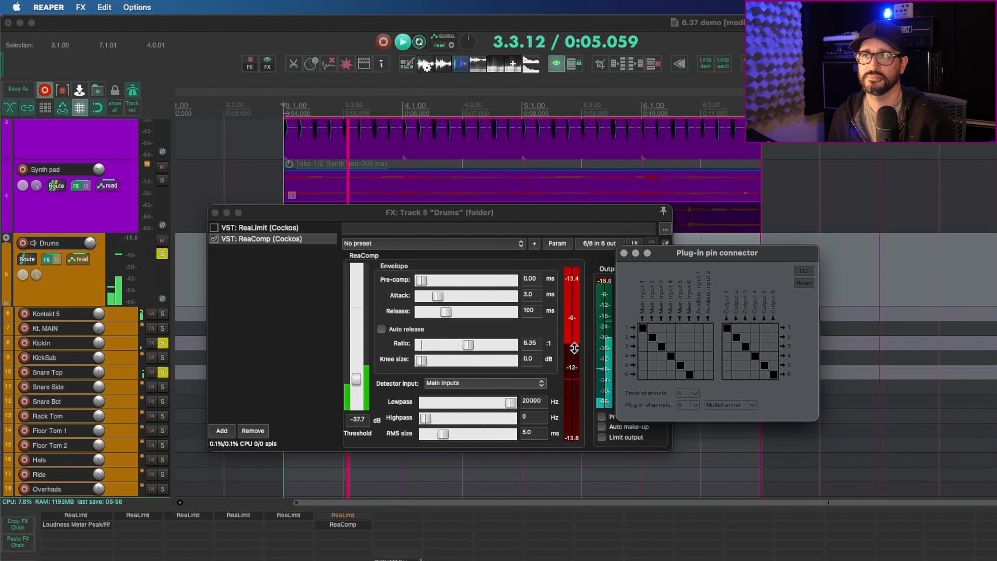
left_click(563, 260)
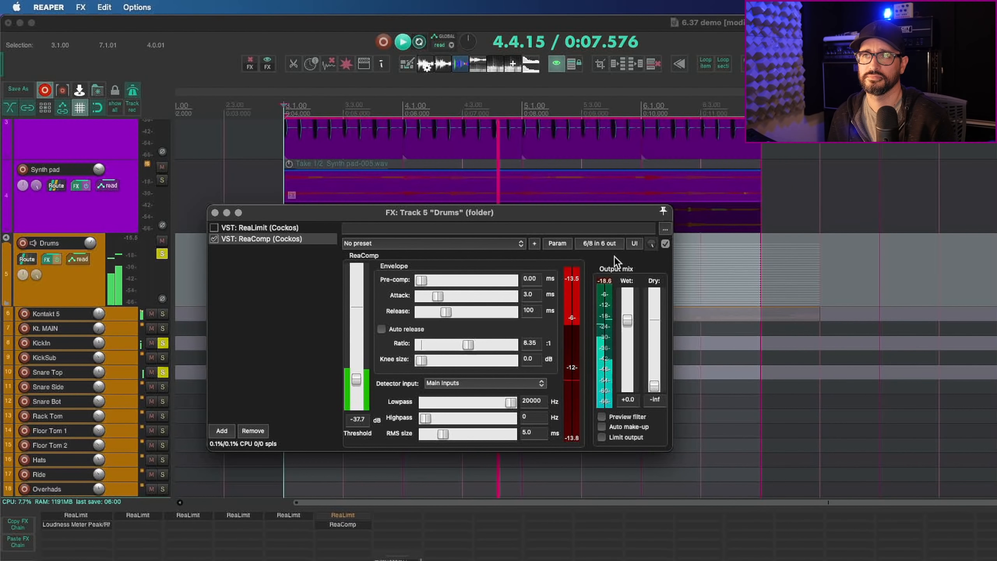
key("space")
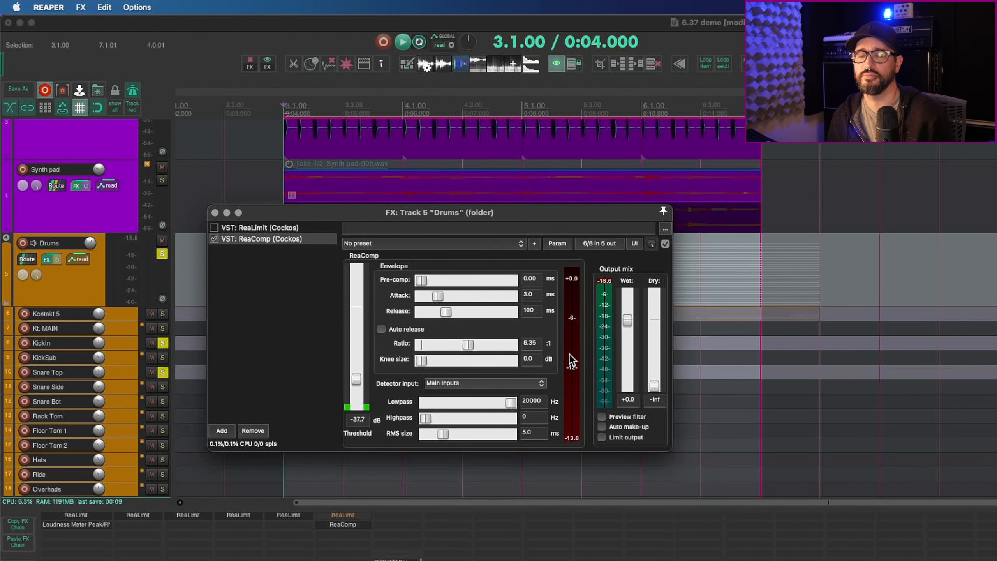
- Examine the pin connector's channel settings for ReaComp and for ReaVerb on Track 26, and leave the connector
left_click(581, 558)
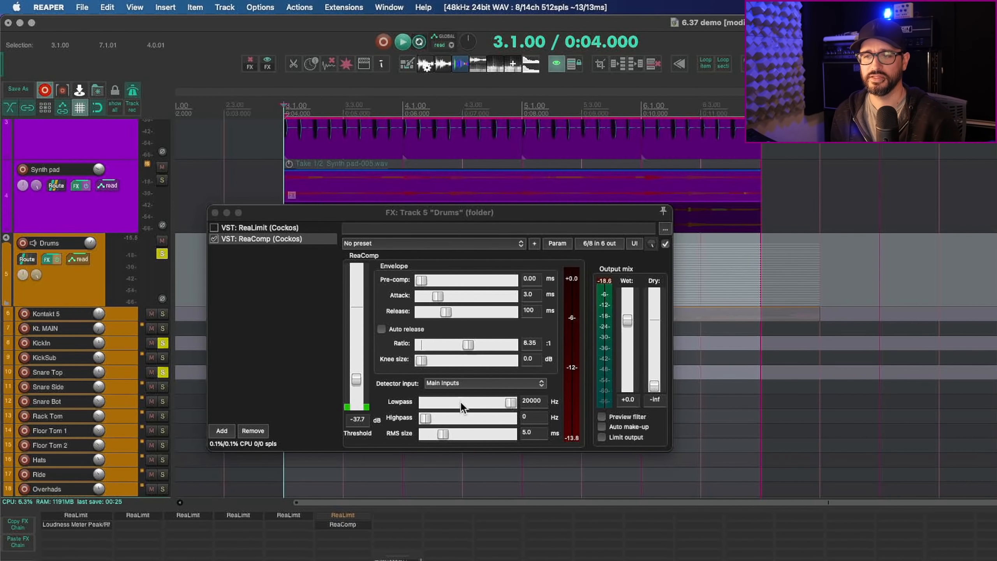
left_click(607, 245)
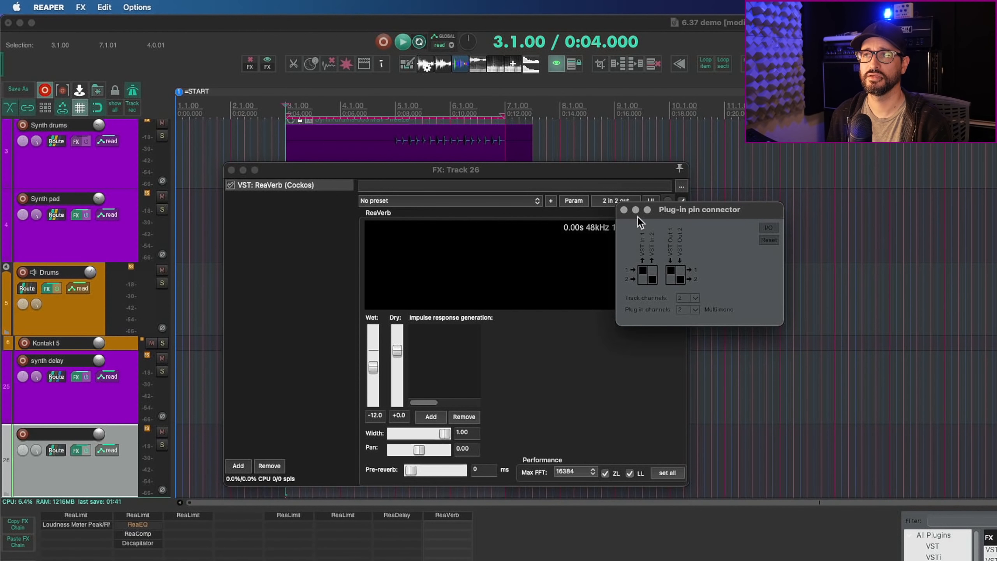
left_click(624, 211)
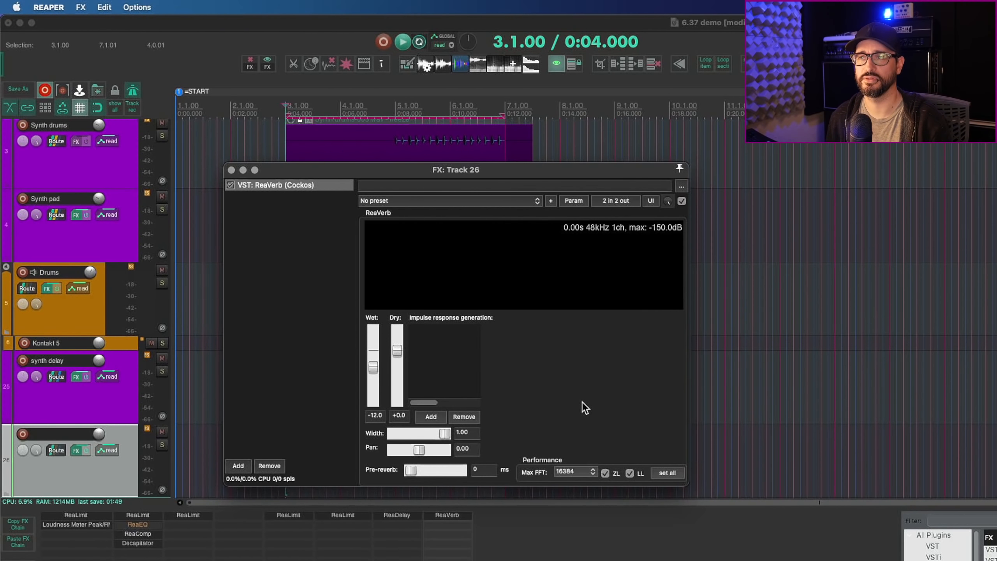
- Load the impulse response Lexicon 300 - Small Hall - Preset 103.wav into ReaVerb and set it to Apply -18dB gain
left_click(431, 417)
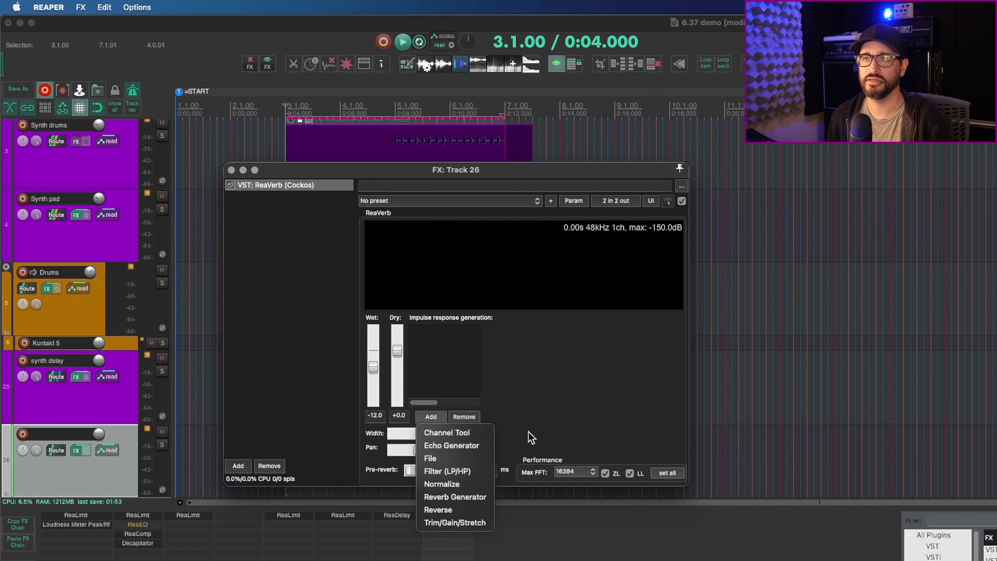
left_click(447, 457)
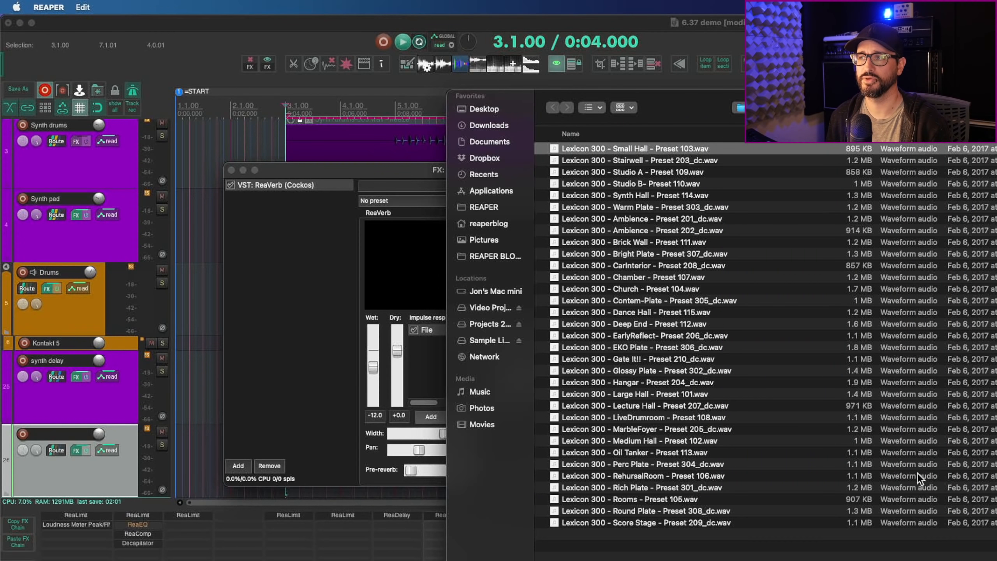
key("Return")
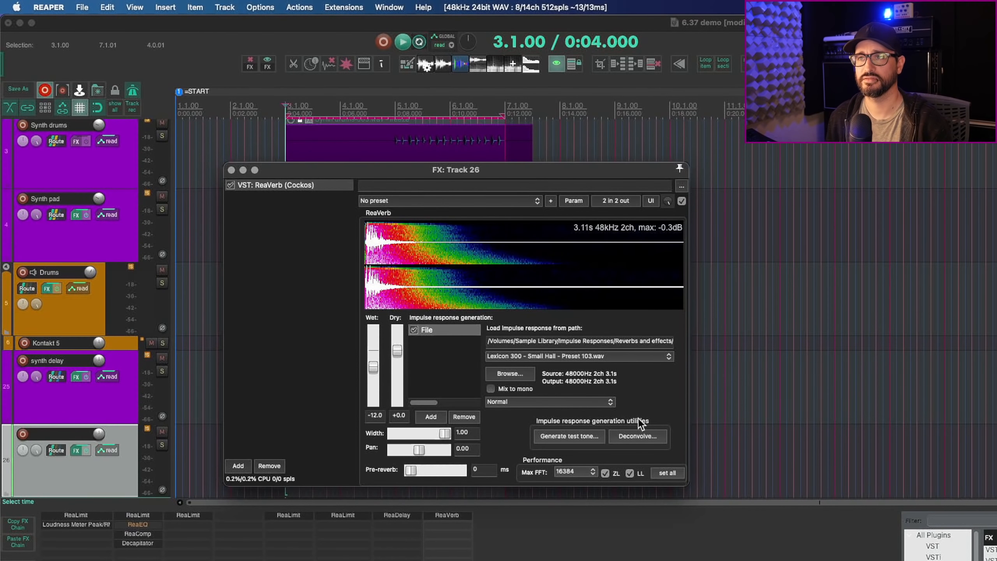
left_click(538, 400)
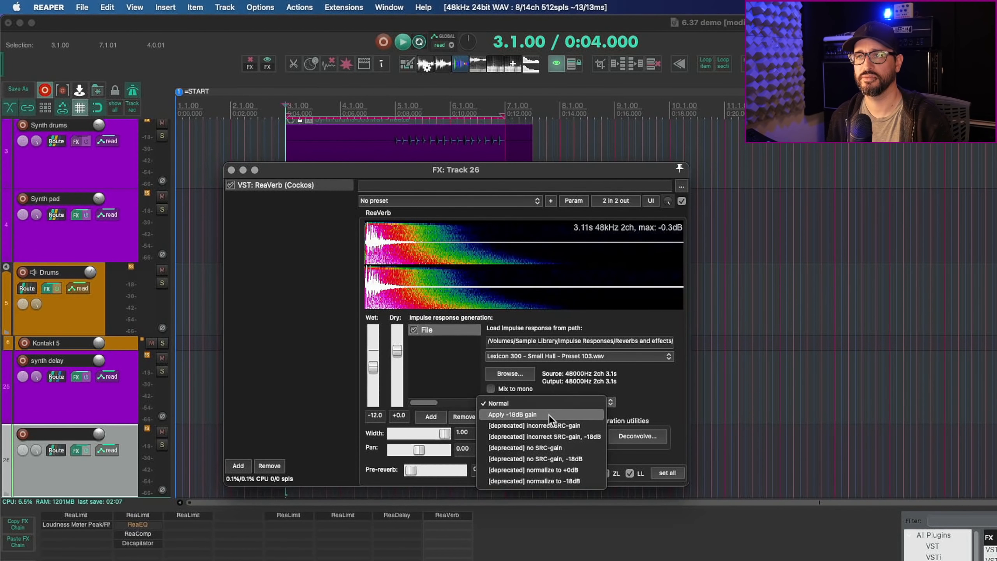
left_click(549, 415)
- Add a Channel Tool to ReaVerb's impulse response generation chain
left_click(431, 416)
left_click(473, 433)
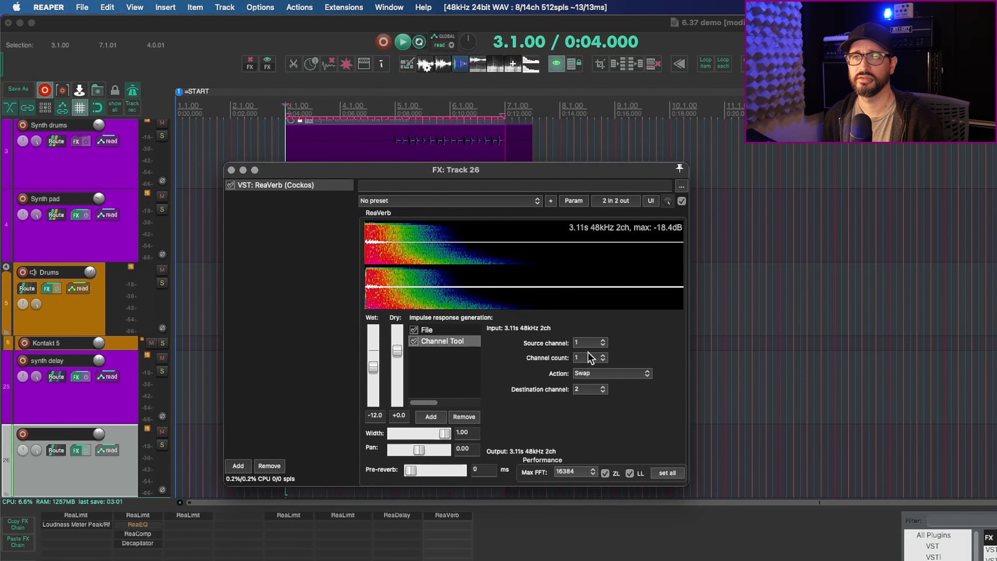
- Set both the track channels and the plug-in channels to 4 in ReaVerb's pin connector and leave the connector
left_click(618, 200)
left_click(698, 309)
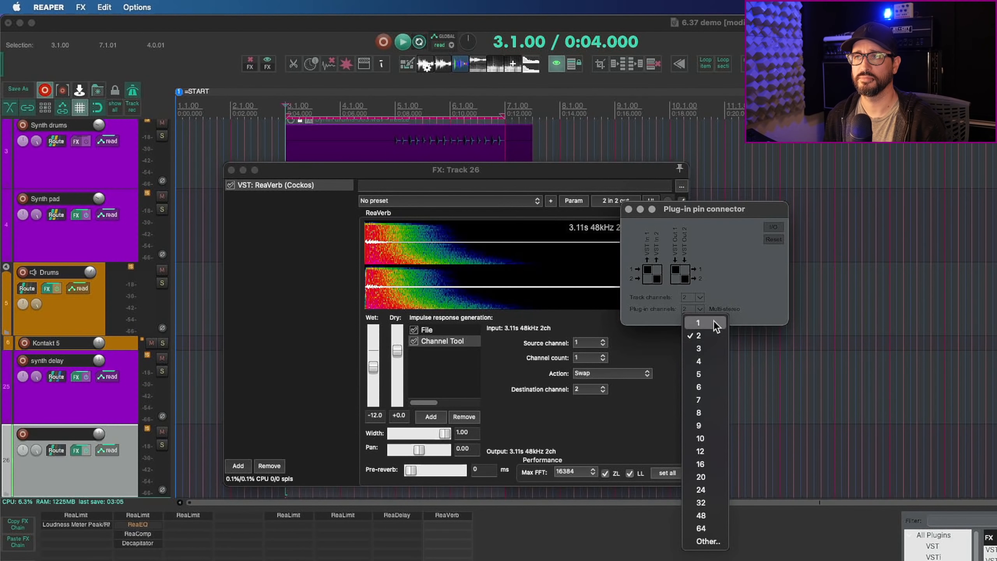
left_click(693, 295)
left_click(693, 295)
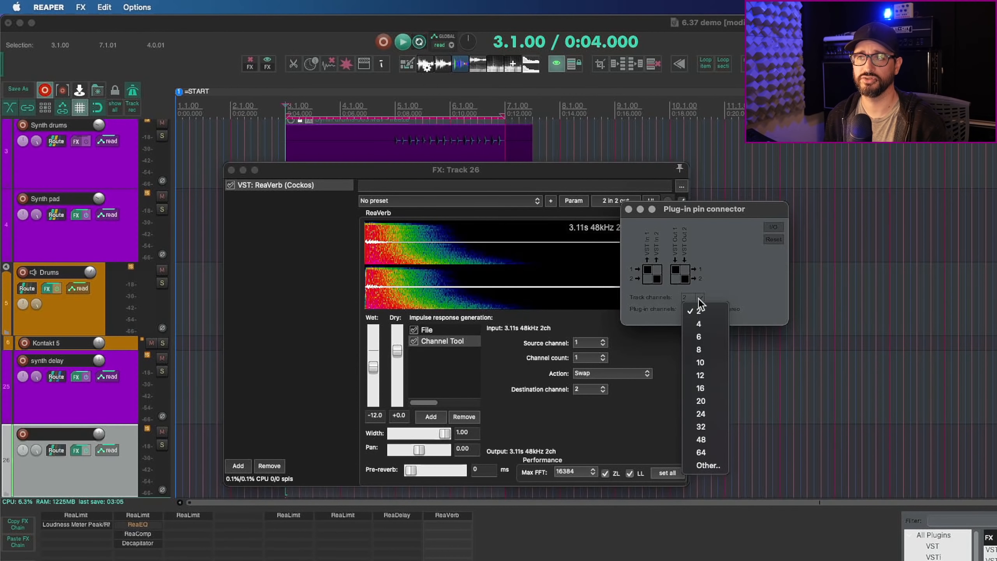
left_click(703, 323)
left_click(701, 328)
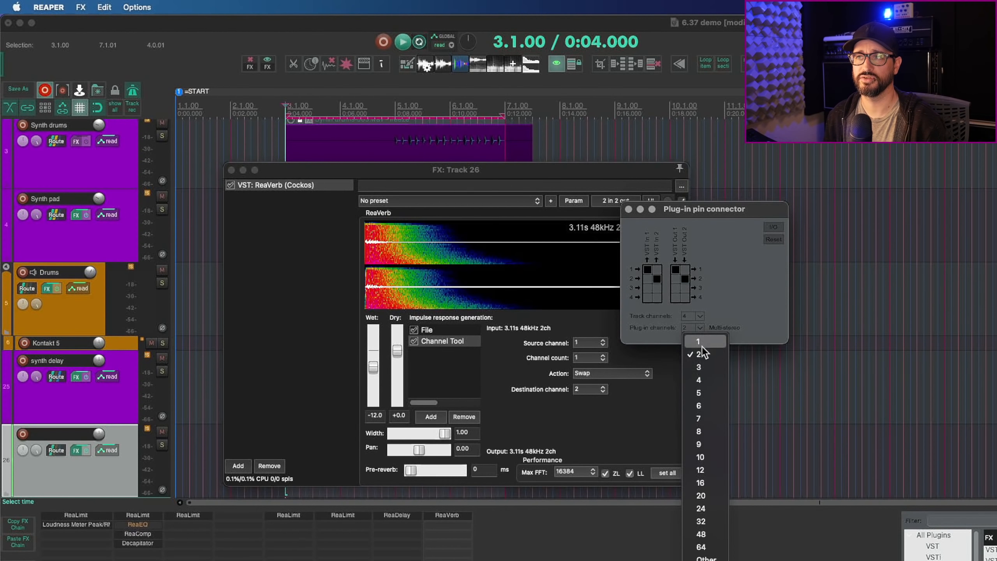
left_click(709, 380)
left_click(629, 208)
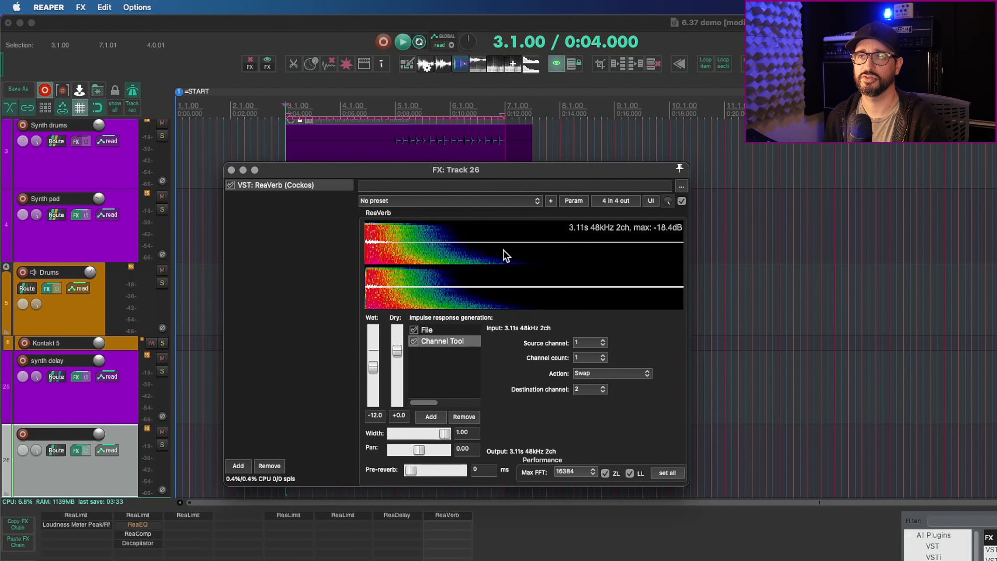
- Configure the Channel Tool with channel count 2, action Copy and destination channel 3, and reselect the File entry
left_click(595, 356)
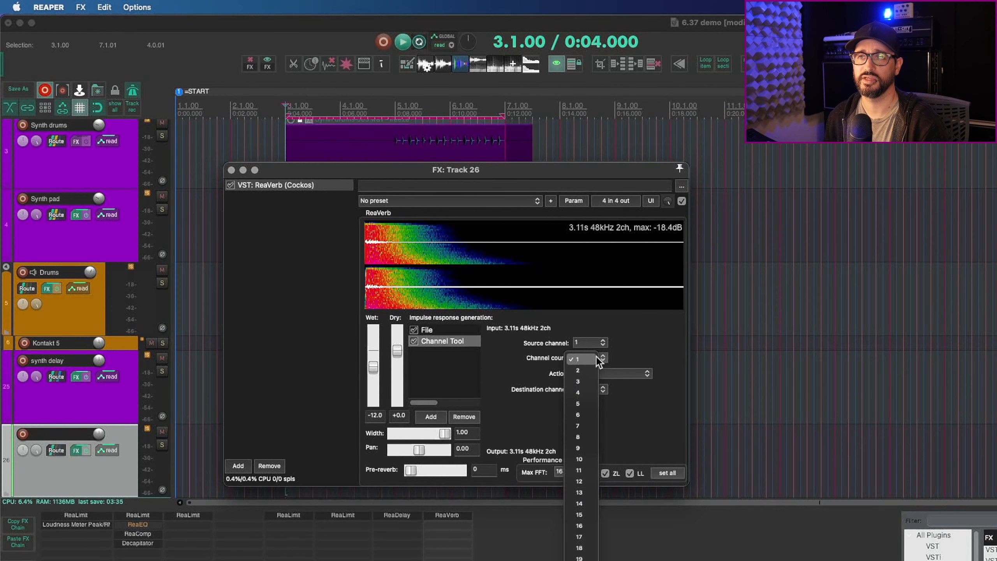
left_click(590, 371)
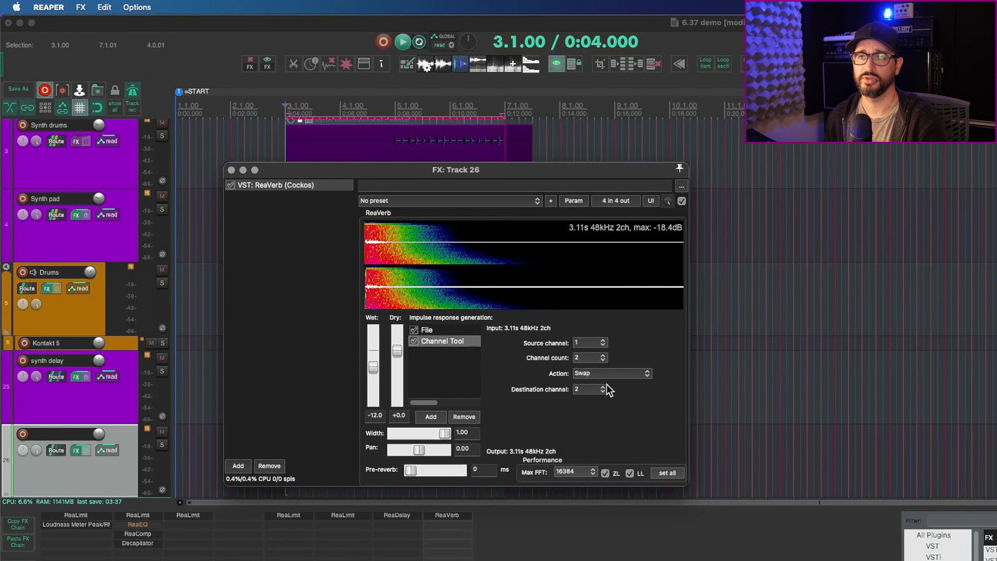
left_click(604, 375)
left_click(600, 387)
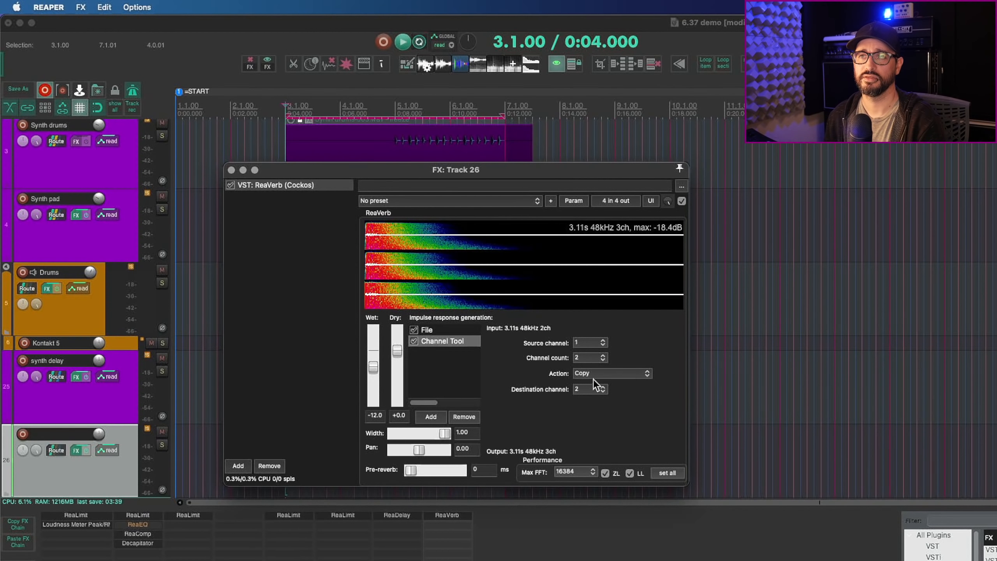
left_click(599, 389)
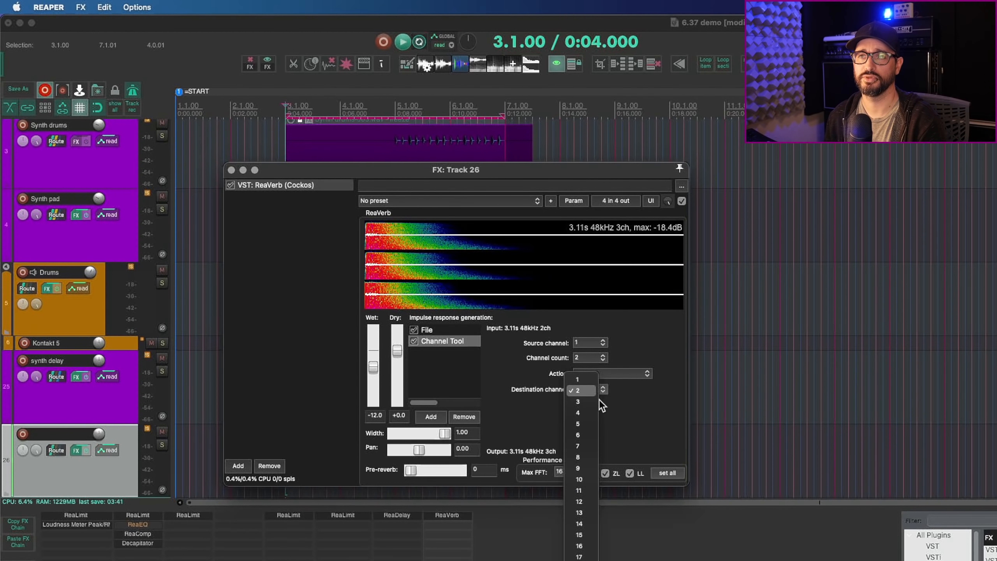
left_click(594, 401)
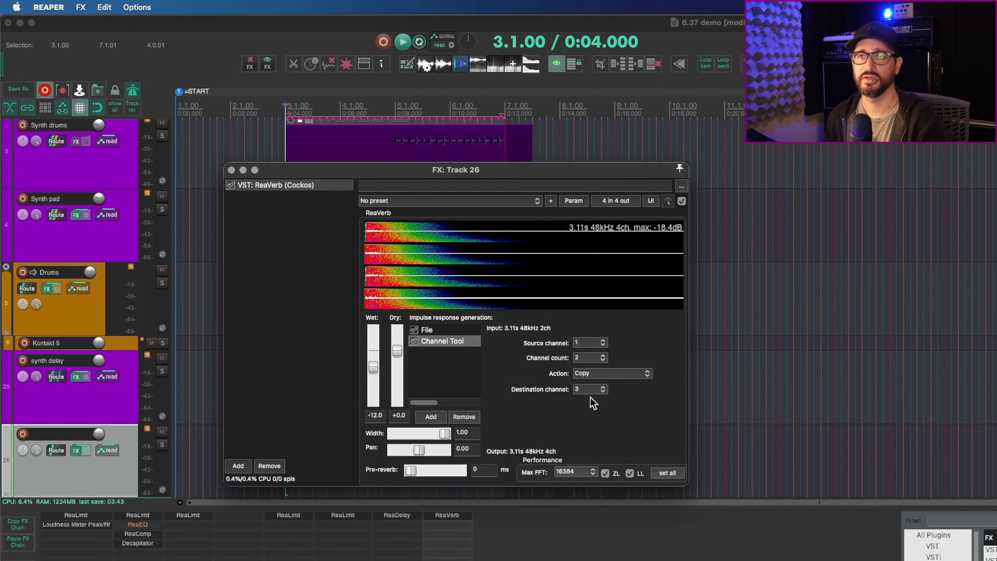
left_click(448, 330)
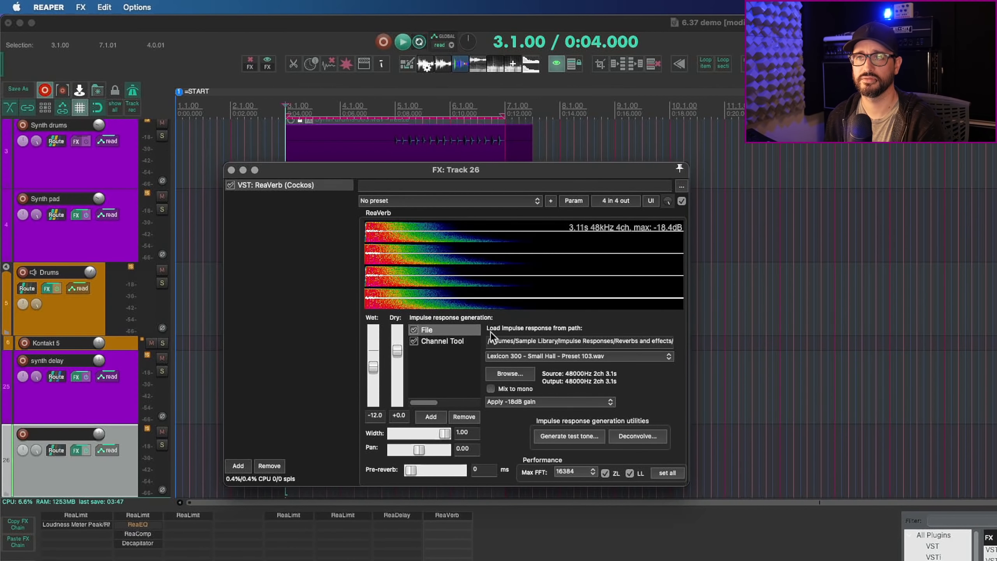
- Set the destination channel of ReaVerb's Channel Tool to 5
left_click(441, 341)
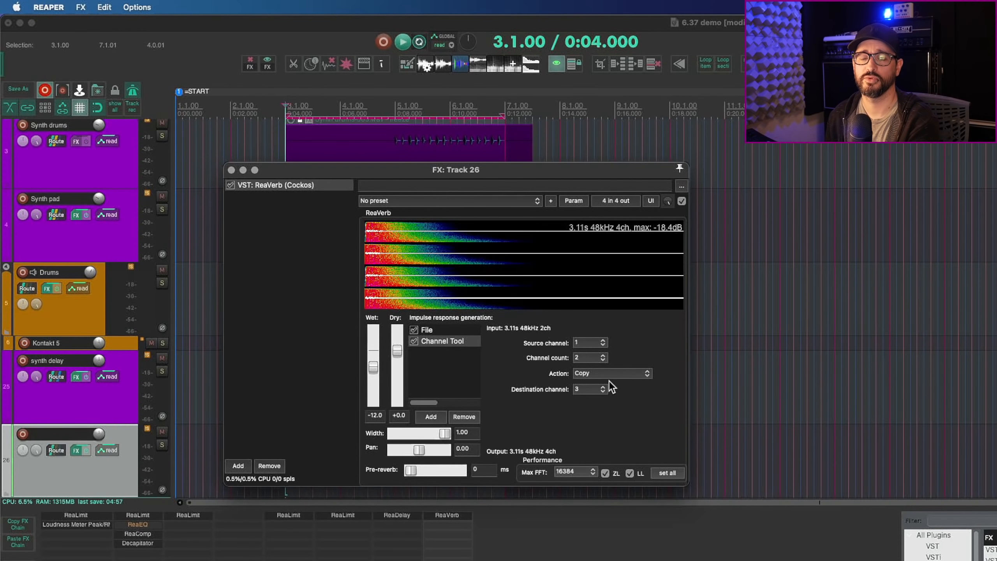
left_click(590, 388)
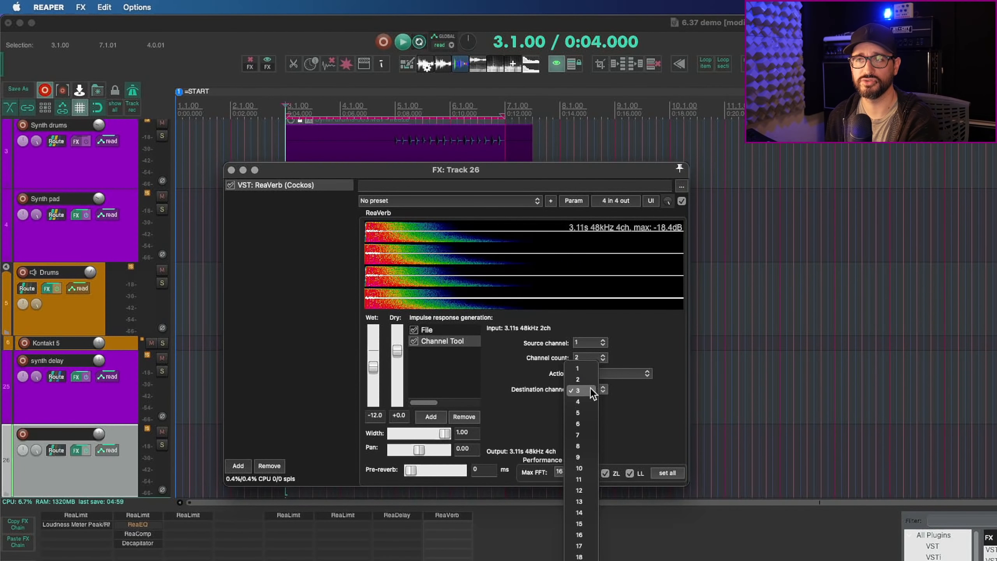
left_click(588, 413)
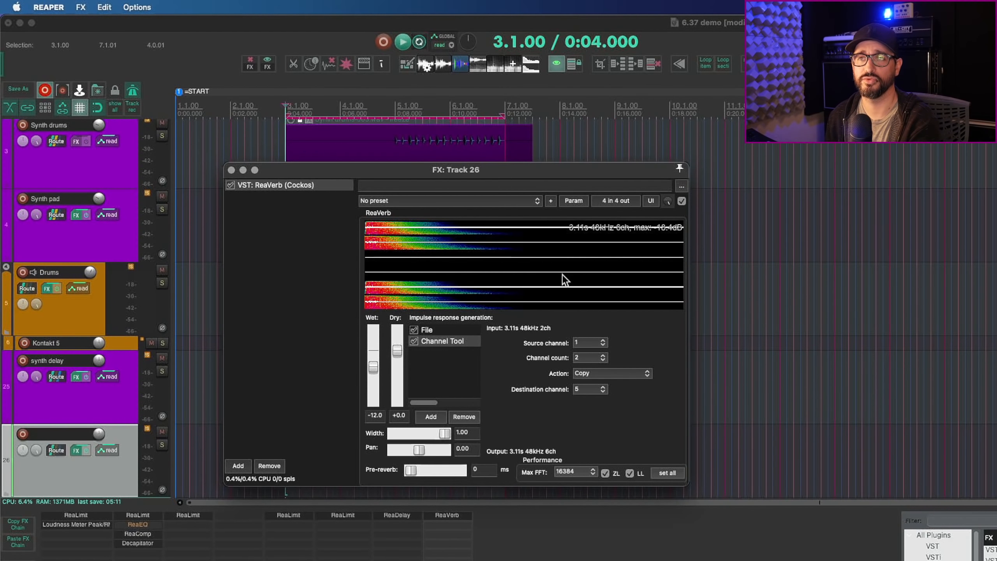
- Set both the track channels and the plug-in channels to 6 in ReaVerb's pin connector
left_click(627, 202)
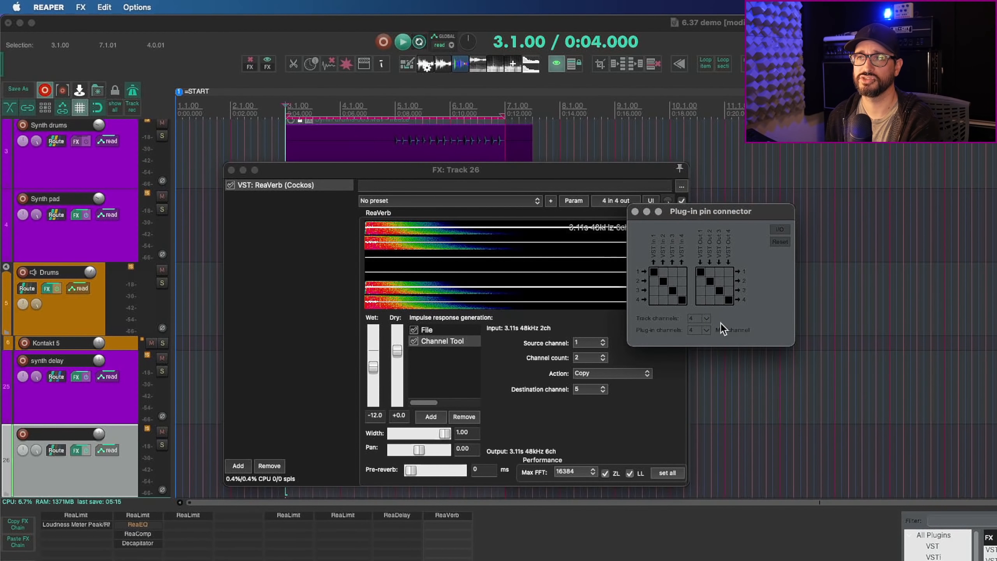
left_click(705, 330)
left_click(716, 362)
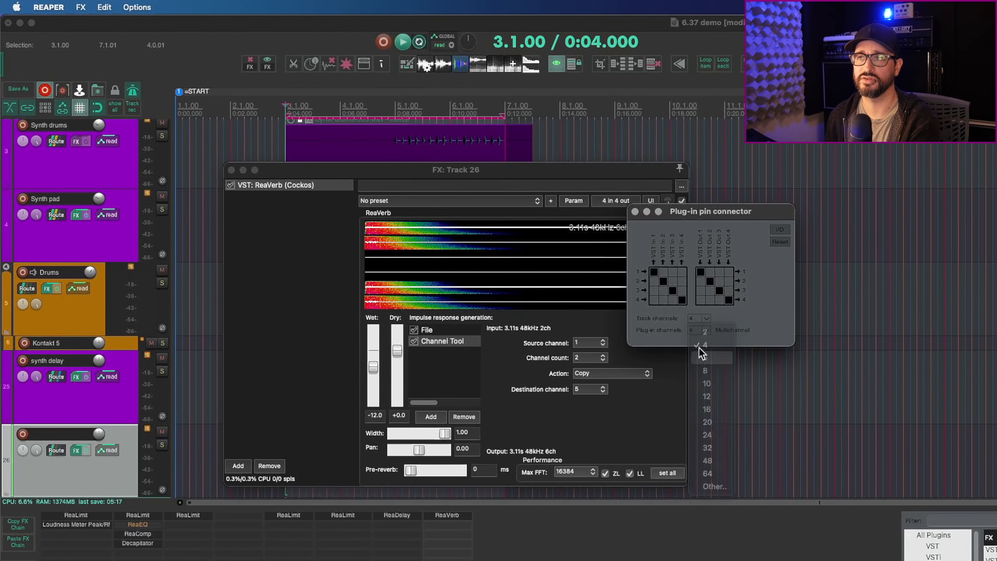
left_click(699, 348)
left_click(690, 356)
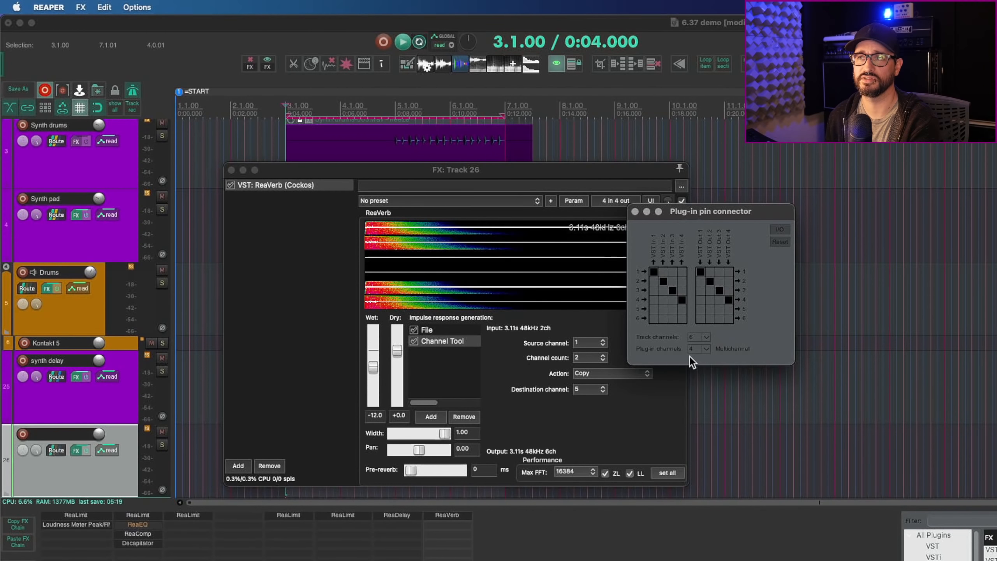
left_click(708, 347)
left_click(705, 426)
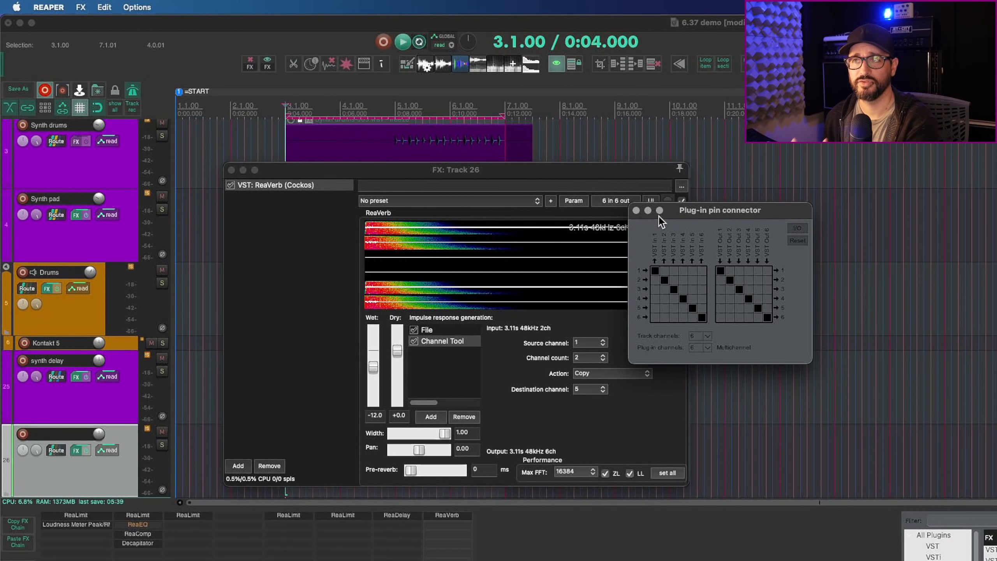
left_click_drag(659, 217, 663, 217)
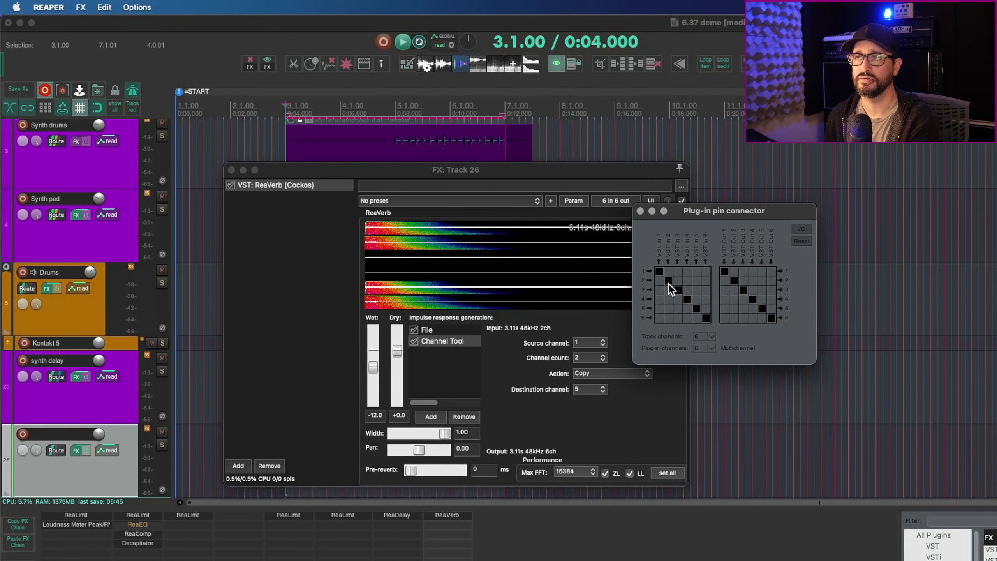
- Clear the existing pin mappings and route track channels 1 to 6 all into VST In 1
left_click(801, 240)
left_click(803, 326)
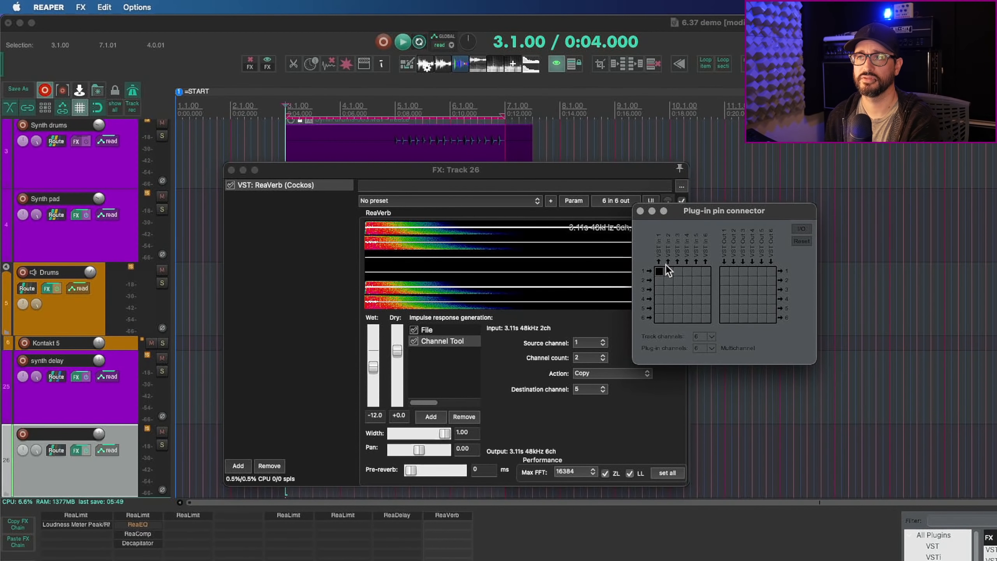
left_click(662, 280)
left_click(661, 290)
left_click(661, 300)
left_click(662, 309)
left_click(661, 319)
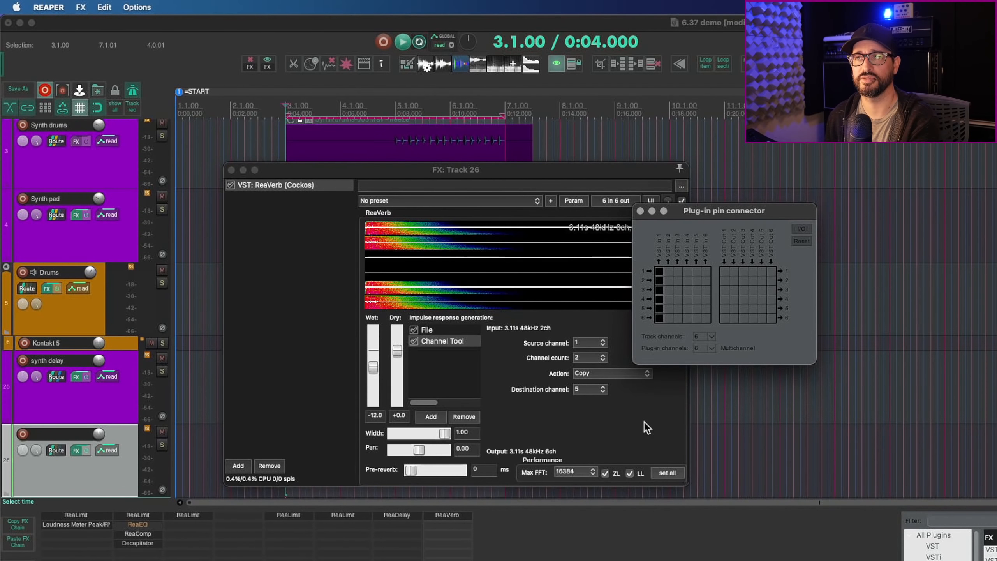
- Map VST Out 1 to 5 one-to-one to track channels 1 to 5 in the output matrix
left_click(724, 272)
left_click(734, 281)
left_click(743, 290)
left_click(753, 299)
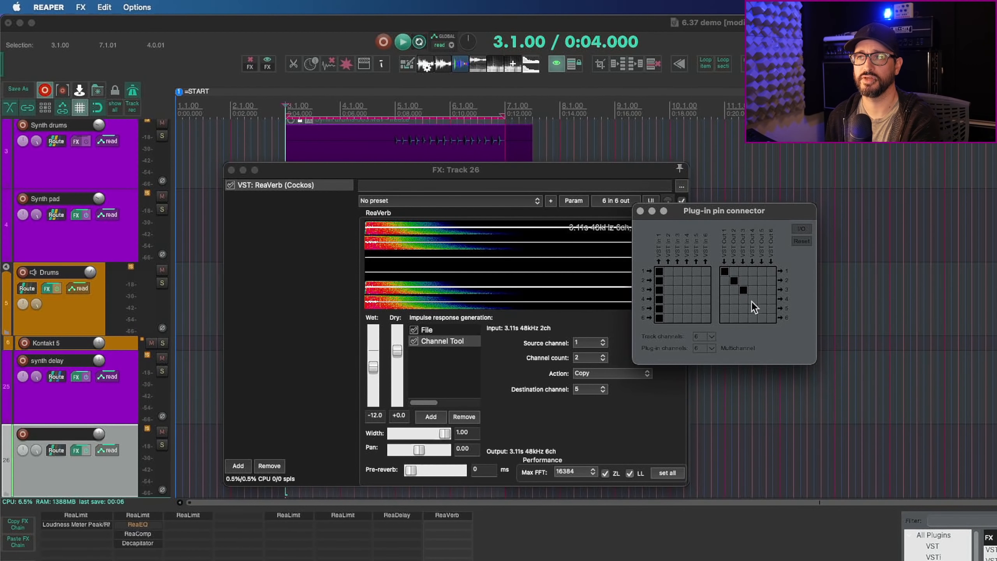
left_click(761, 309)
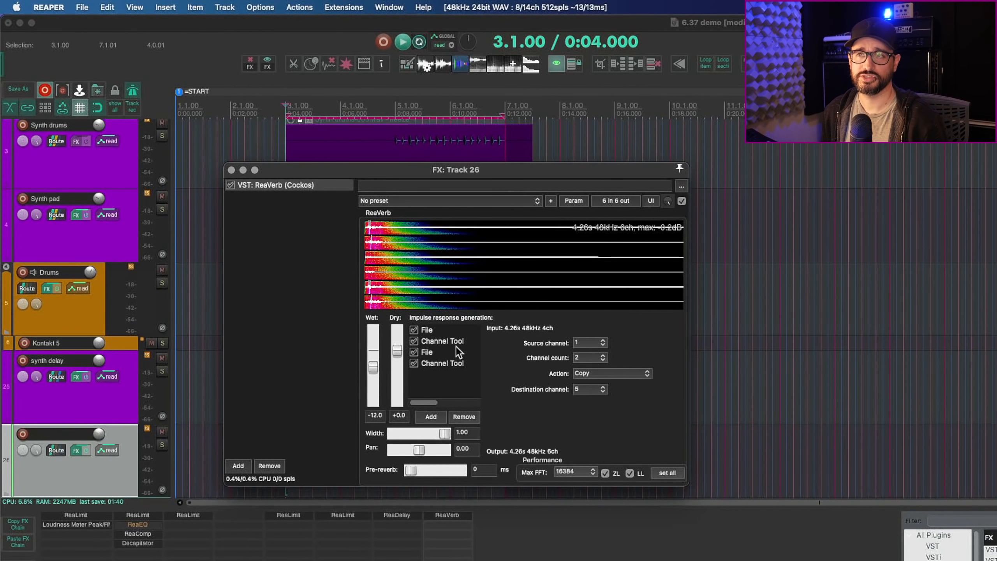
- Disable both Channel Tools and the second File entry, and switch from the first File entry to the second to compare their impulses
left_click(442, 330)
left_click(414, 340)
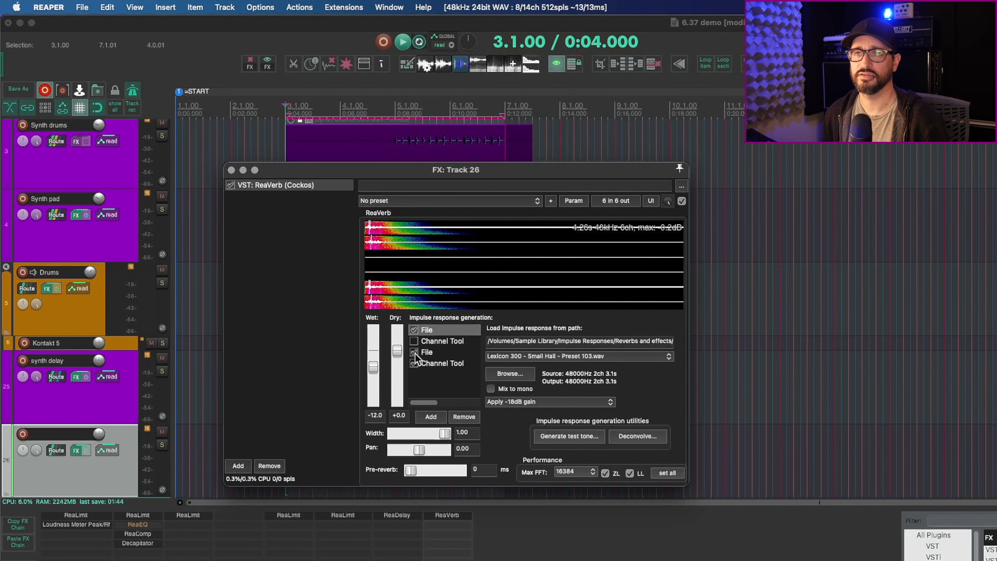
left_click(414, 353)
left_click(415, 364)
left_click(414, 330)
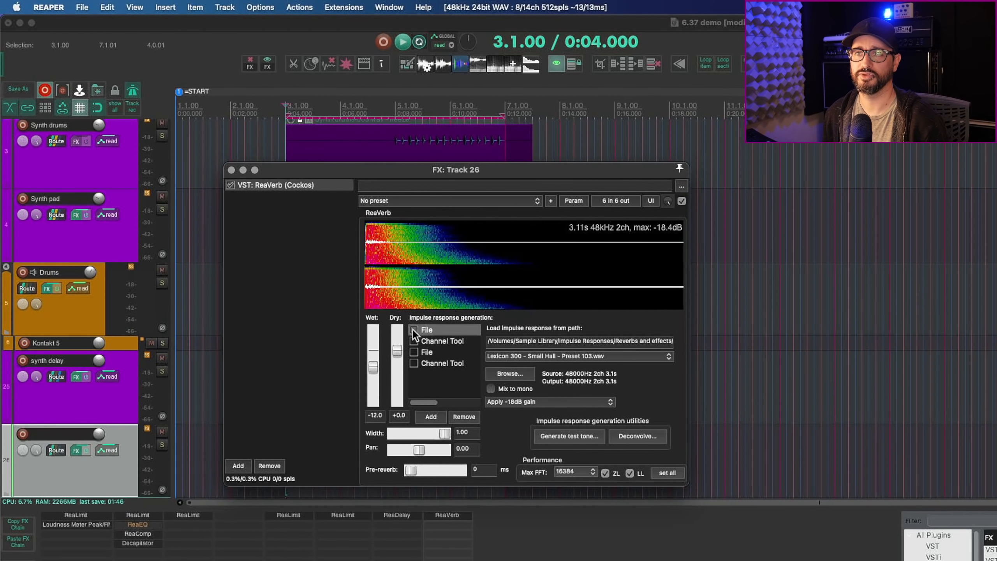
left_click(414, 353)
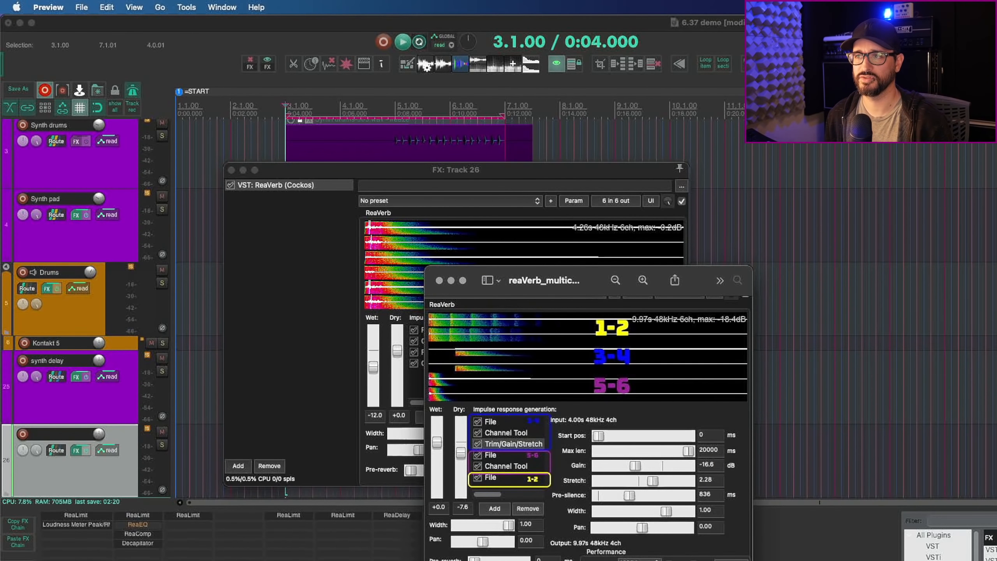
- Enlarge reaVerb_multichannel.jpg in Preview and examine its channel pairs, marking the start of the 3-4 impulse and clearing the selection
left_click_drag(752, 560, 996, 560)
left_click_drag(644, 280, 538, 126)
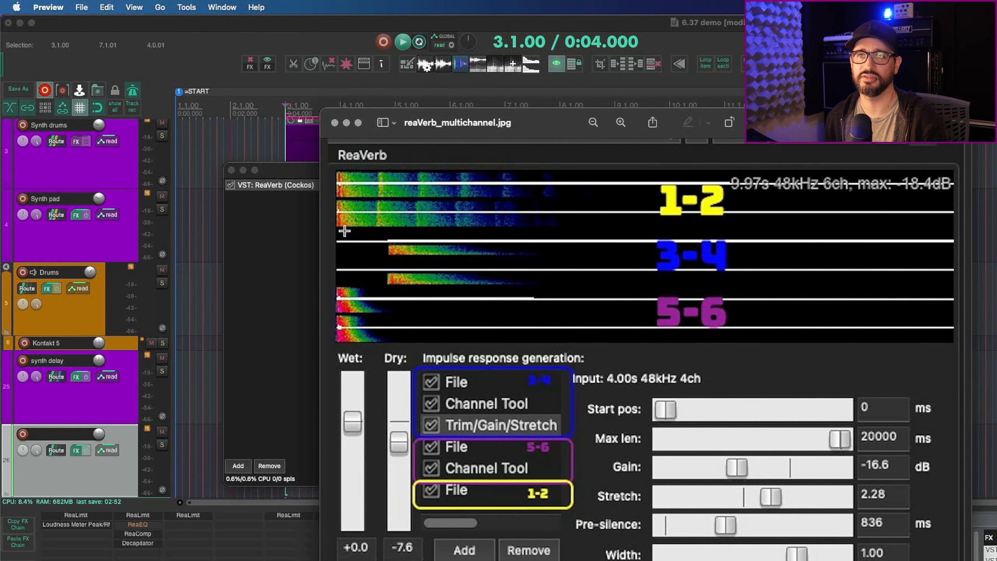
left_click_drag(335, 228, 399, 280)
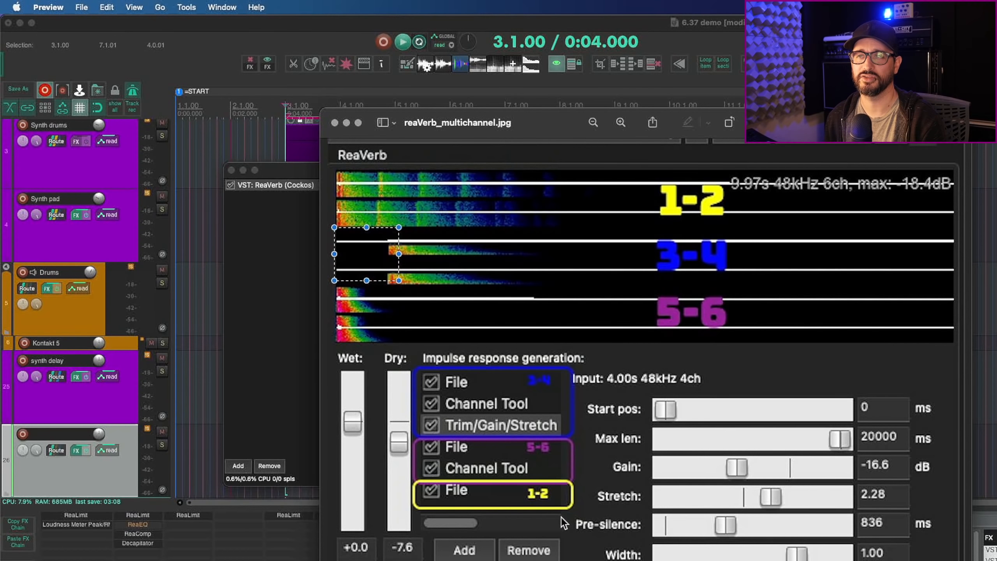
left_click(580, 515)
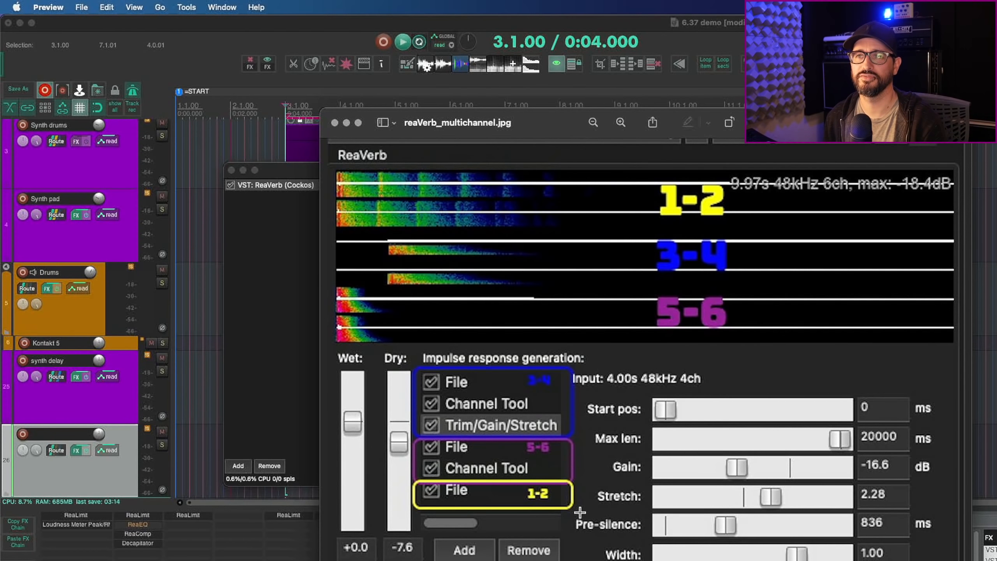
left_click_drag(546, 125, 564, 116)
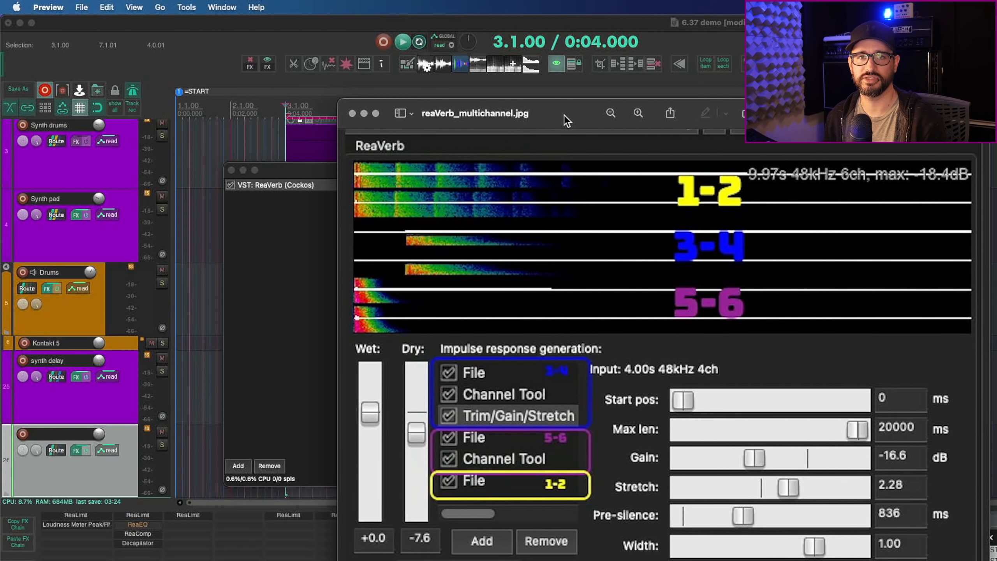
left_click_drag(564, 115, 564, 114)
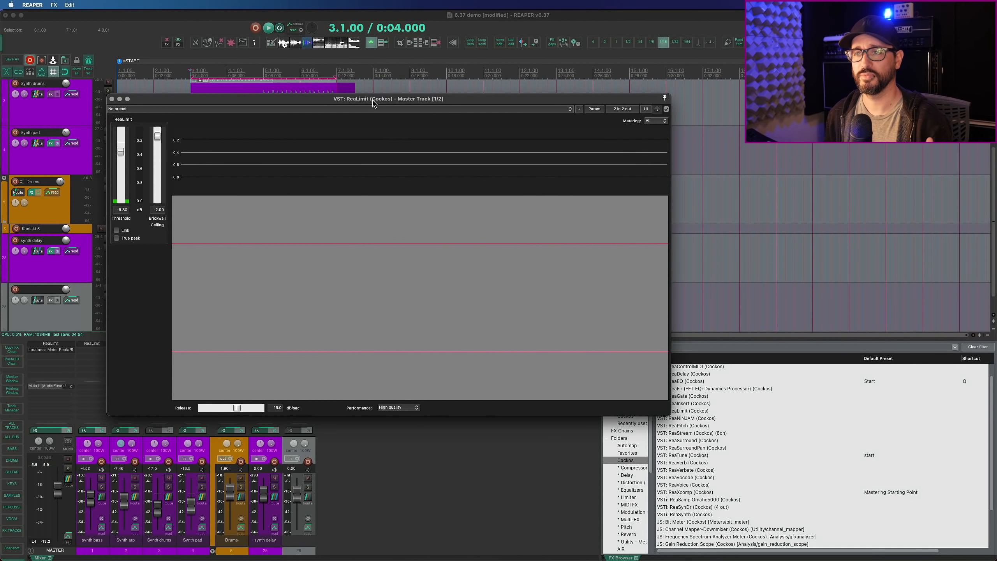
- In REAPER, bypass the FX chains of the master, the four synth tracks and Drums, and play the unlimited mix
left_click_drag(373, 102, 375, 98)
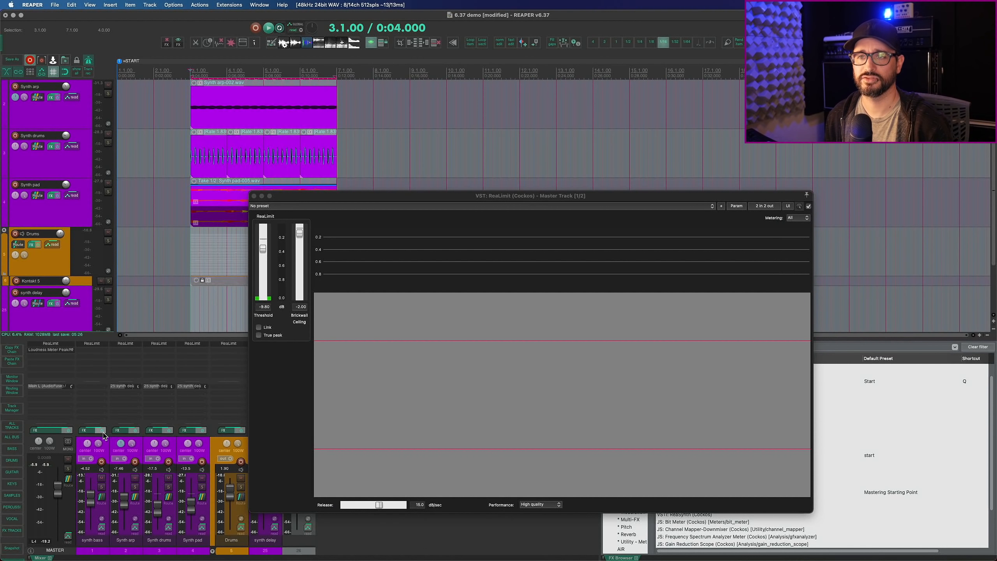
left_click(104, 439)
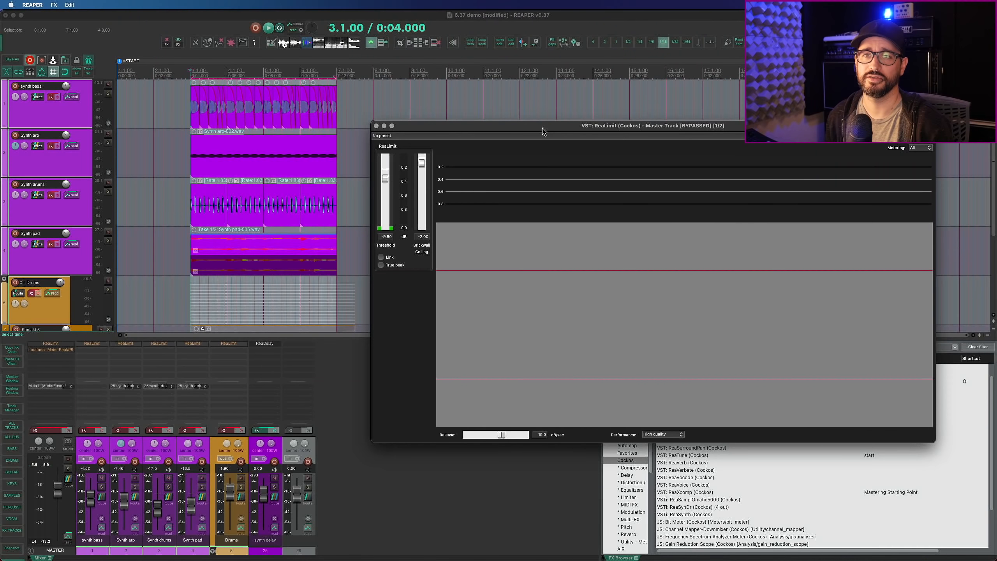
key("space")
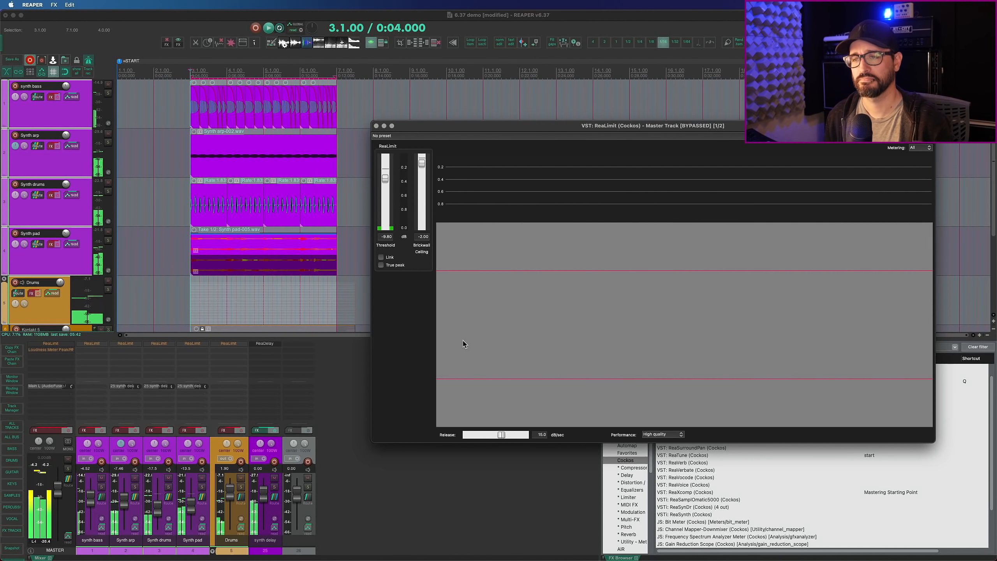
left_click_drag(801, 125, 713, 130)
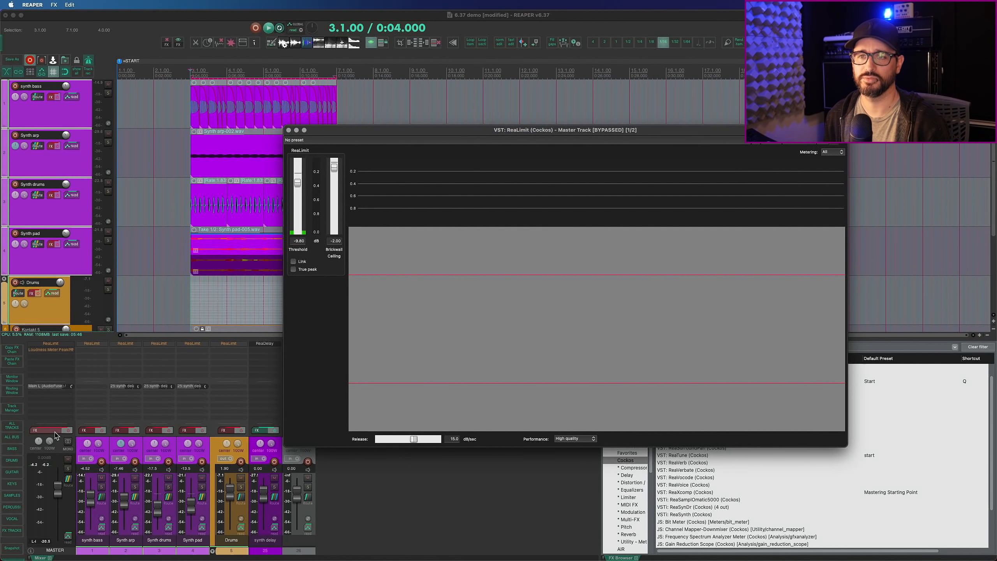
- Re-enable the master FX chain and play the mix while viewing the master track's ReaLimit gain reduction
left_click(55, 431)
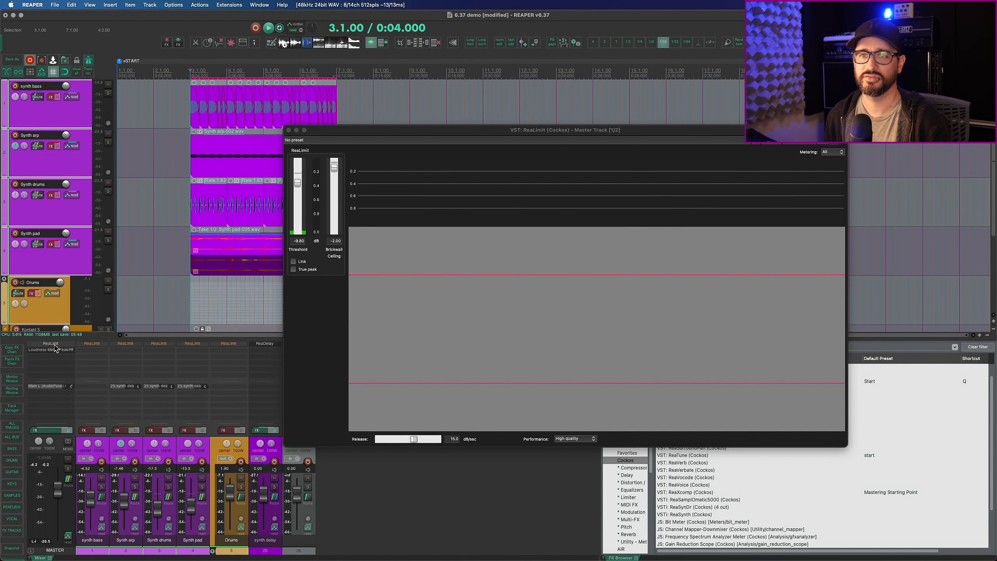
left_click_drag(550, 131, 596, 115)
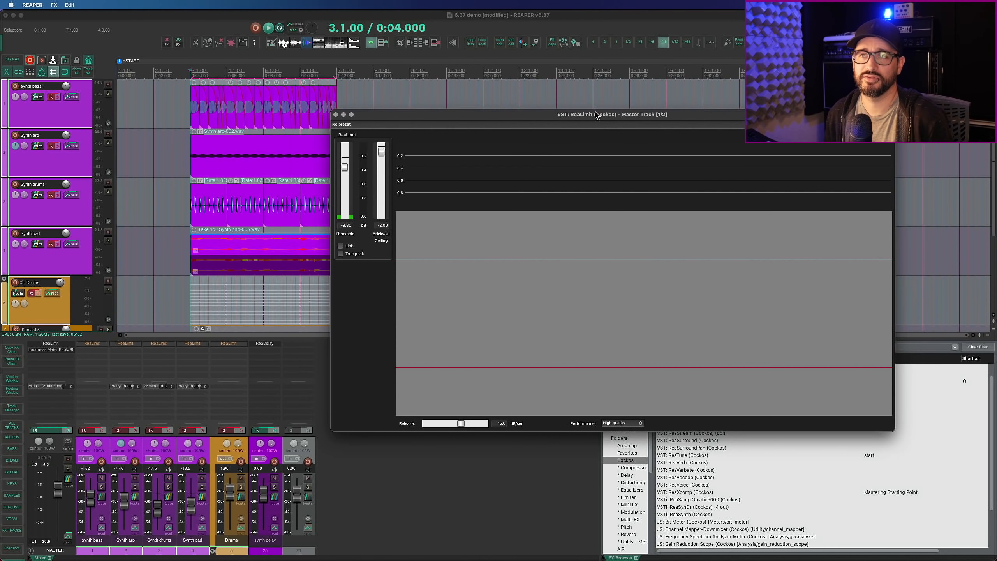
key("space")
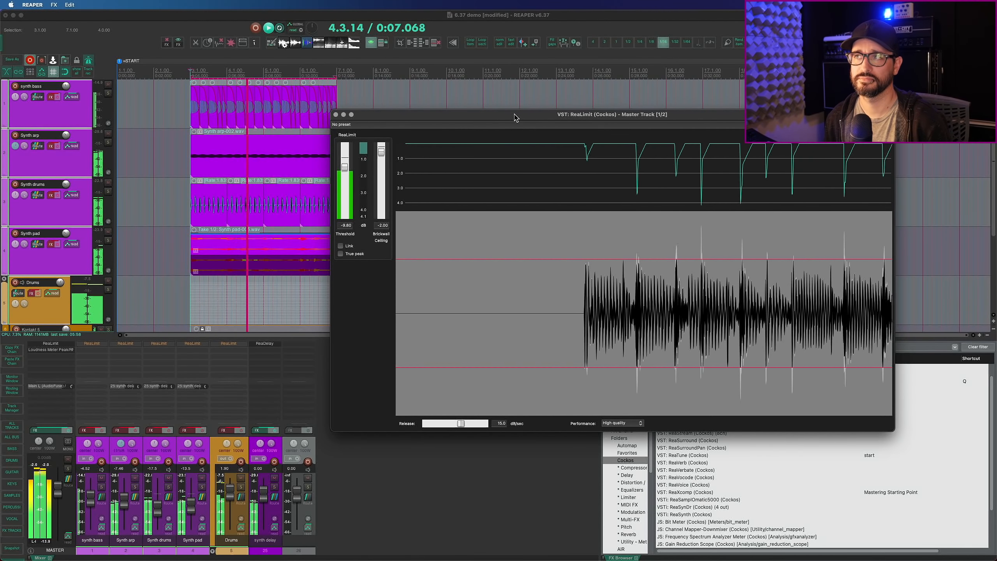
left_click_drag(515, 117, 498, 115)
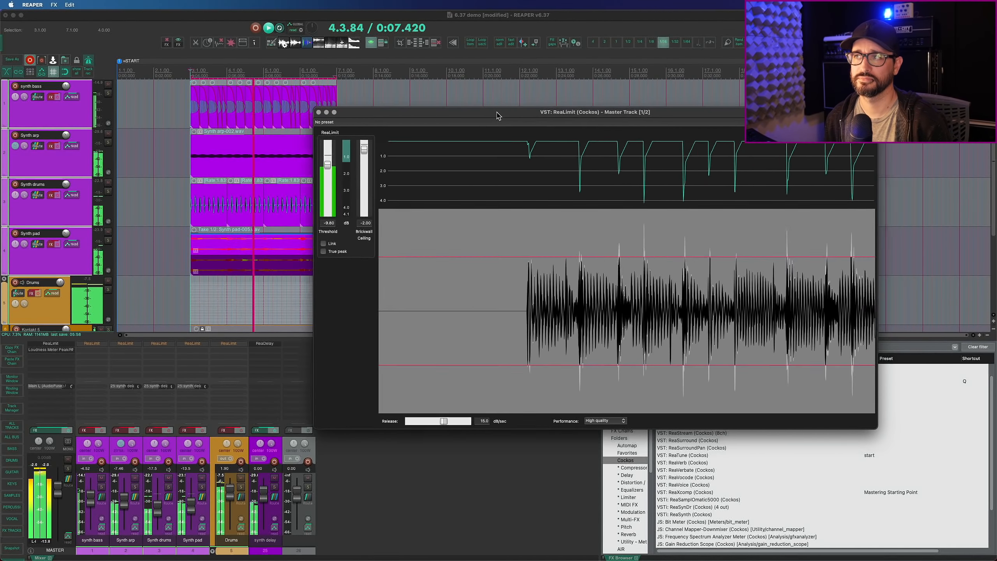
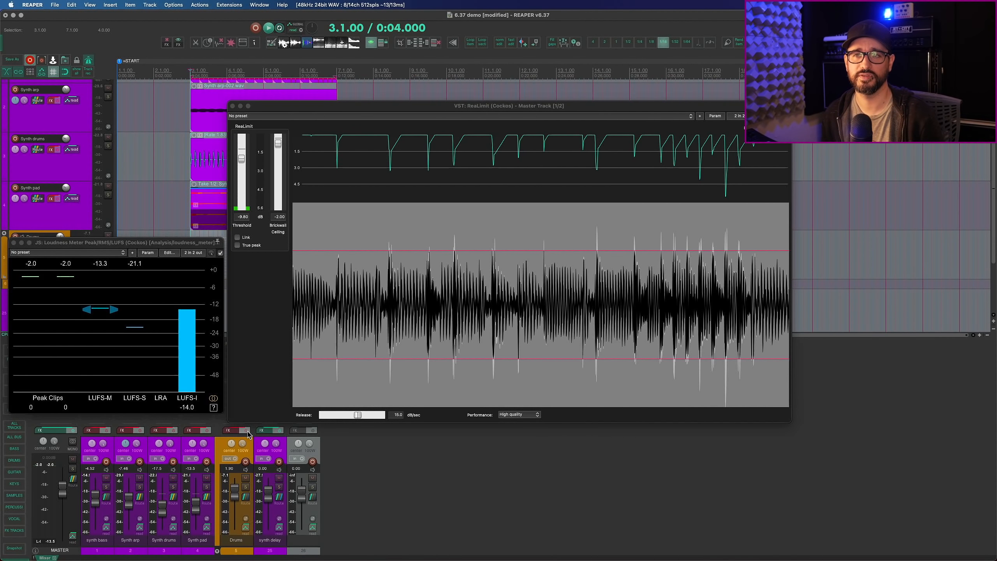
- Enable the Drums folder's FX, open its ReaLimit beside the master limiter without overlapping it, and play the mix
left_click(246, 431)
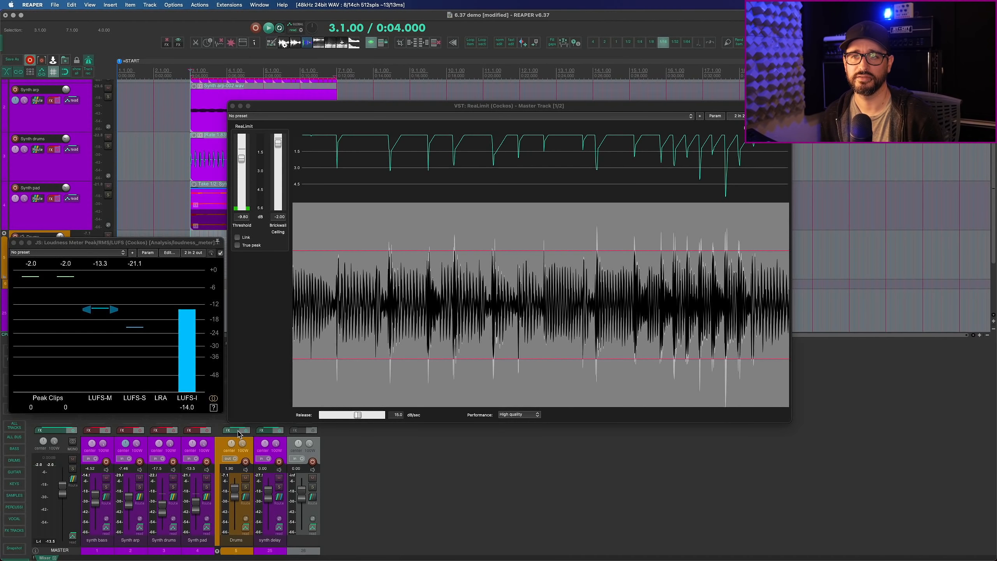
left_click(233, 431)
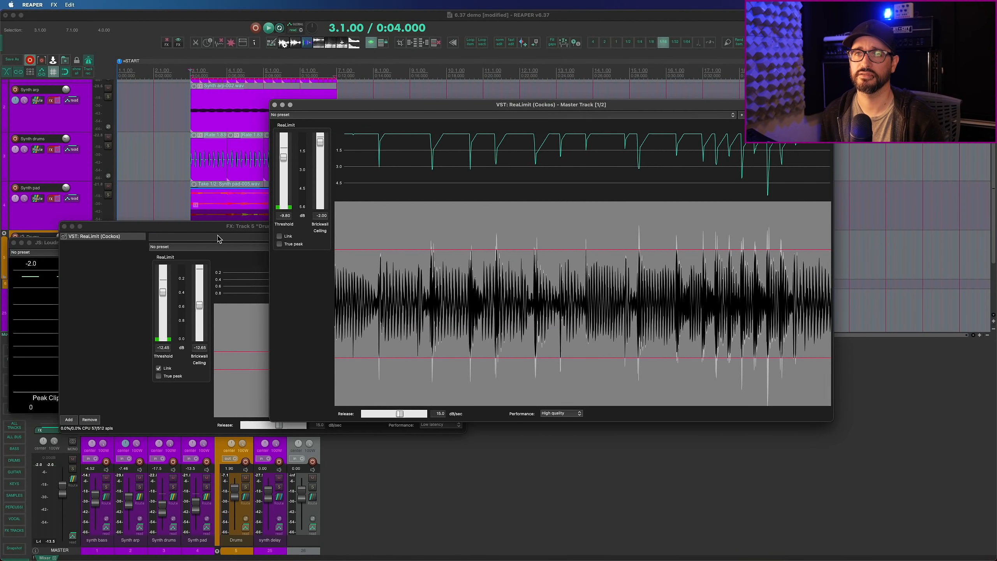
left_click_drag(220, 230, 177, 346)
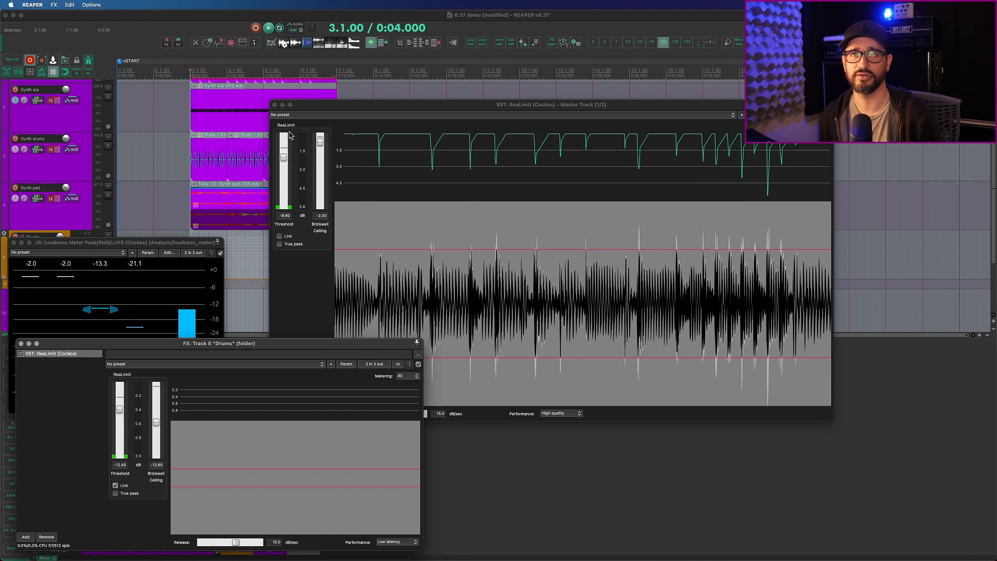
key("space")
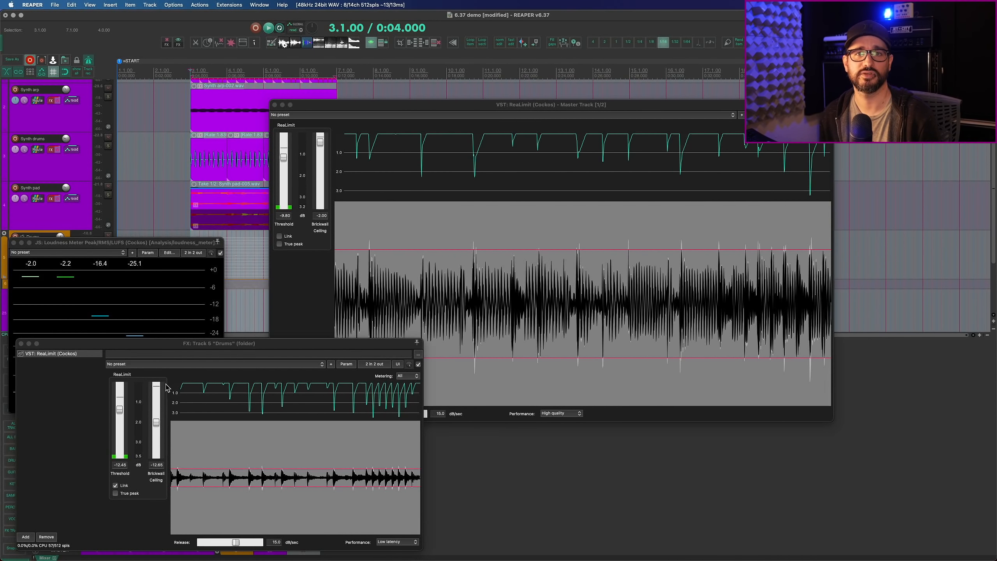
- Close the Drums FX window and enable the FX chains of the four synth tracks
key("Escape")
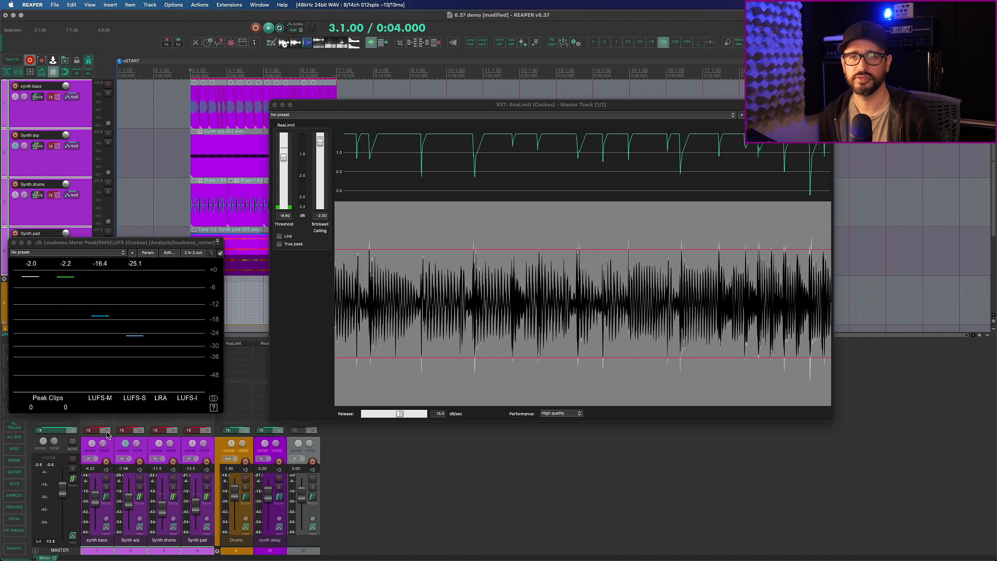
left_click(106, 430)
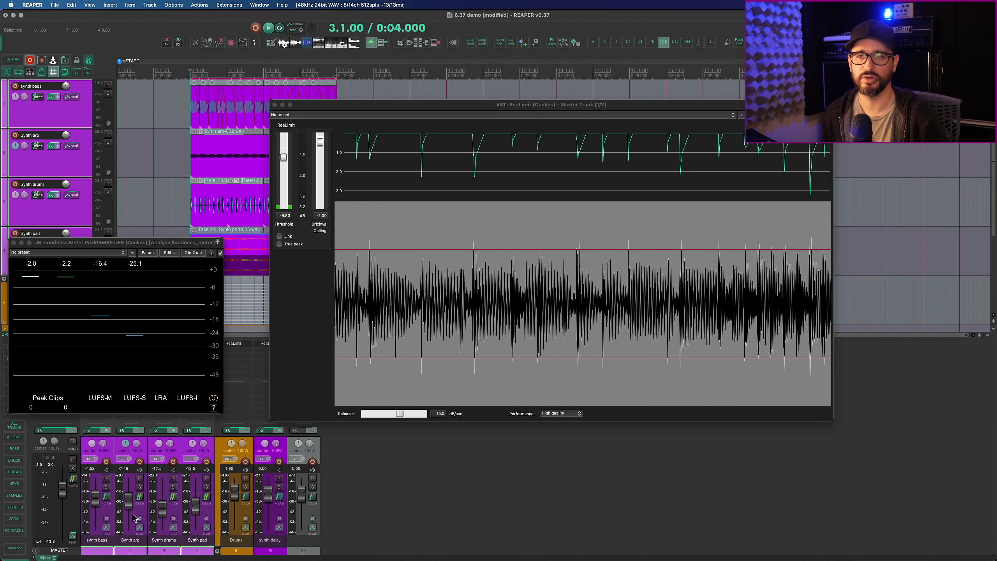
- Play the mix with all limiters active while viewing gain reduction in the master track's ReaLimit
left_click(587, 107)
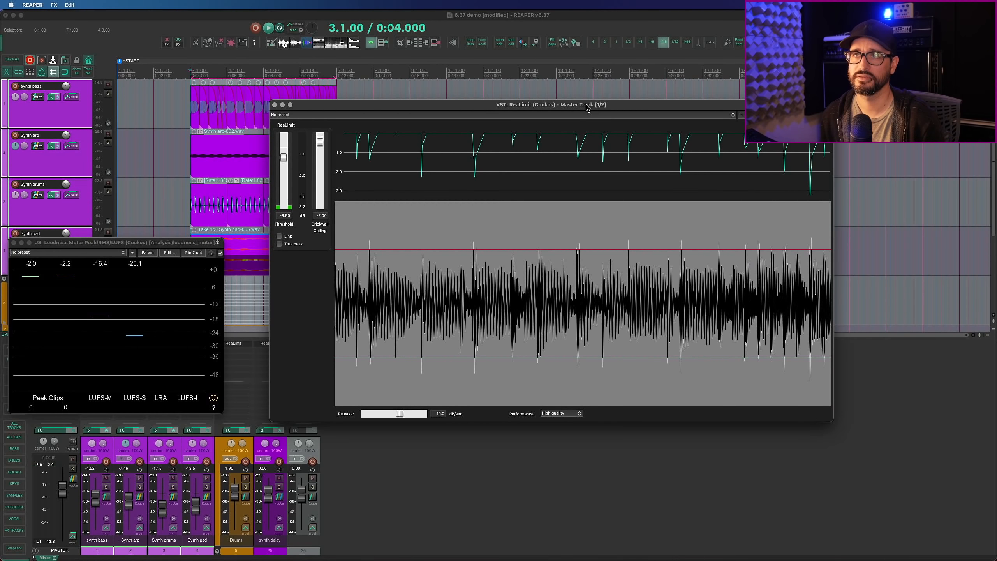
key("space")
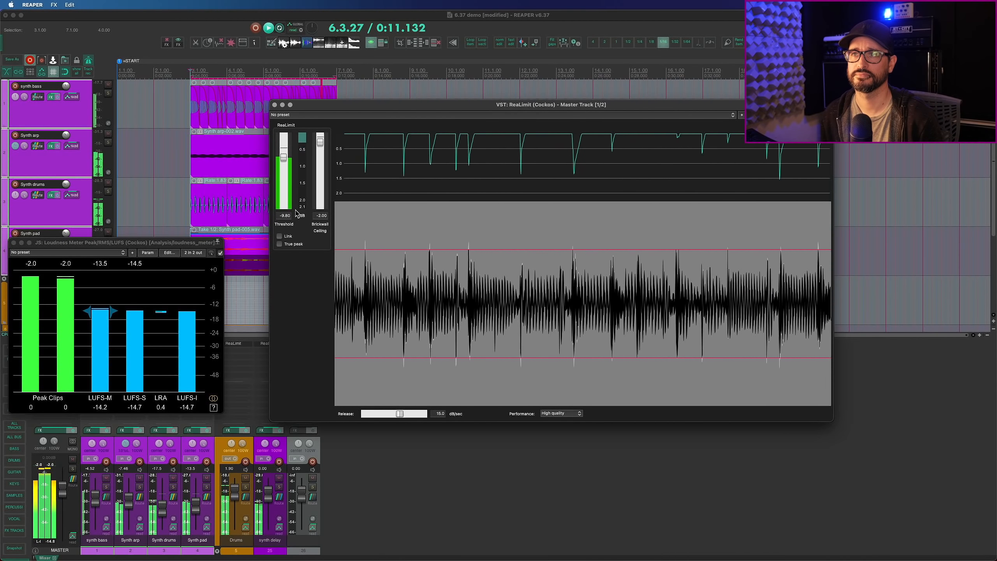
key("space")
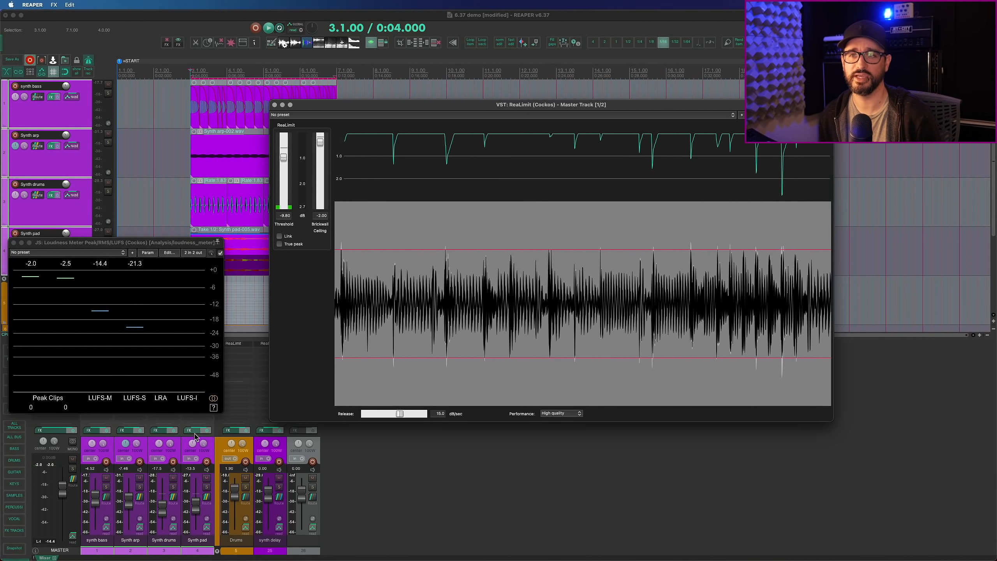
- Select the synth tracks and Drums, and compare the playing mix with their FX chains bypassed and enabled, ending with them enabled
left_click(218, 442)
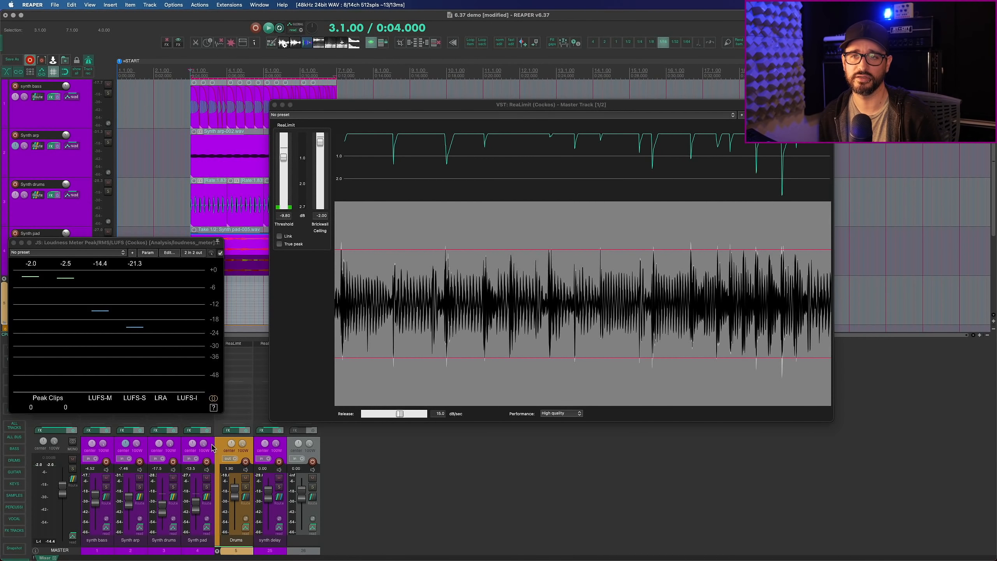
left_click(83, 442, "shift")
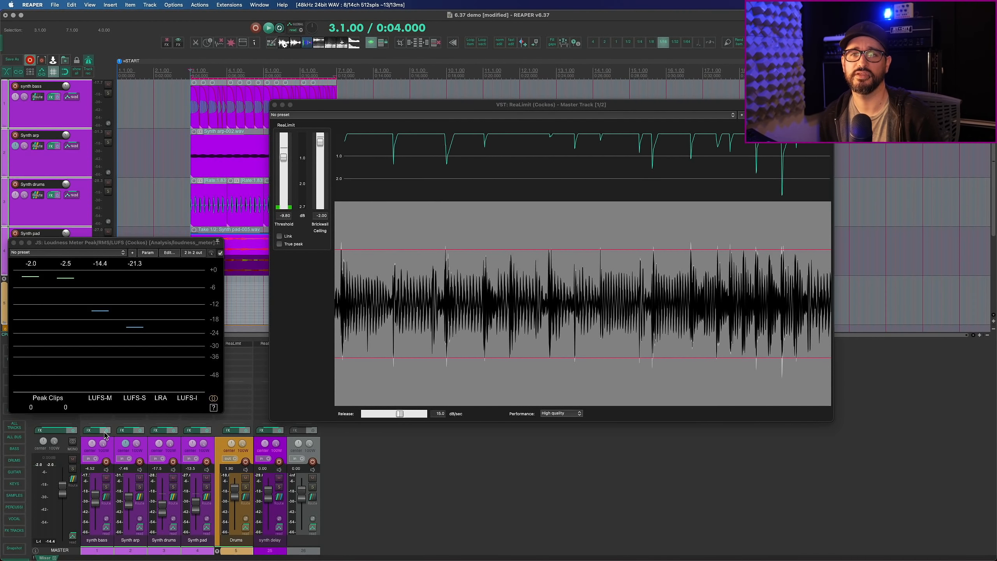
key("space")
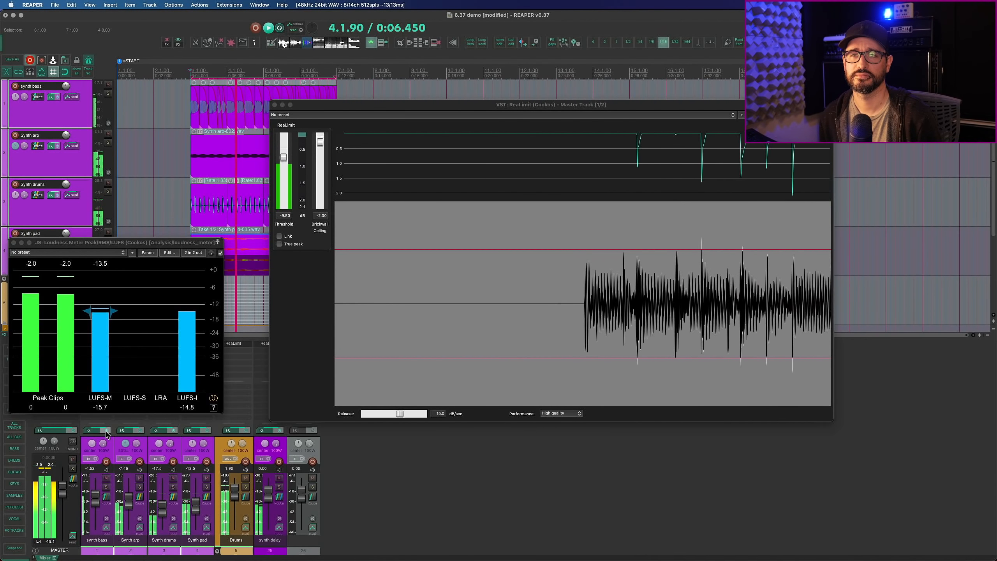
left_click(106, 431)
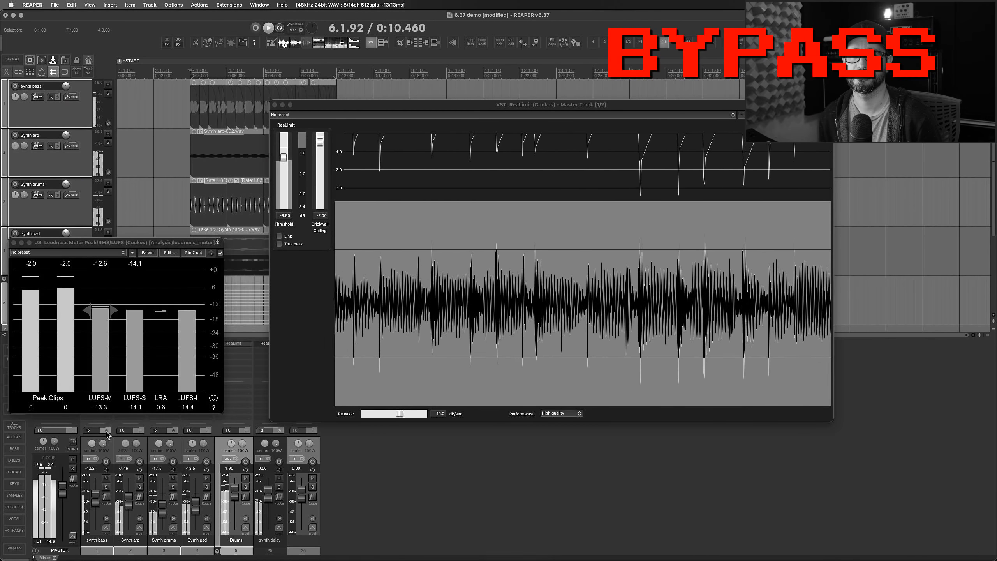
left_click(106, 431)
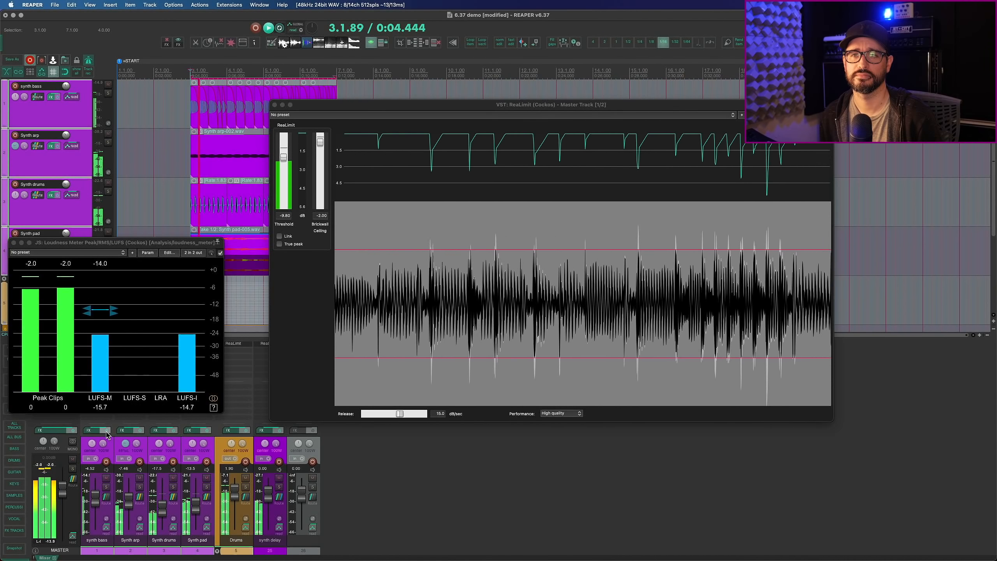
key("space")
left_click(106, 431)
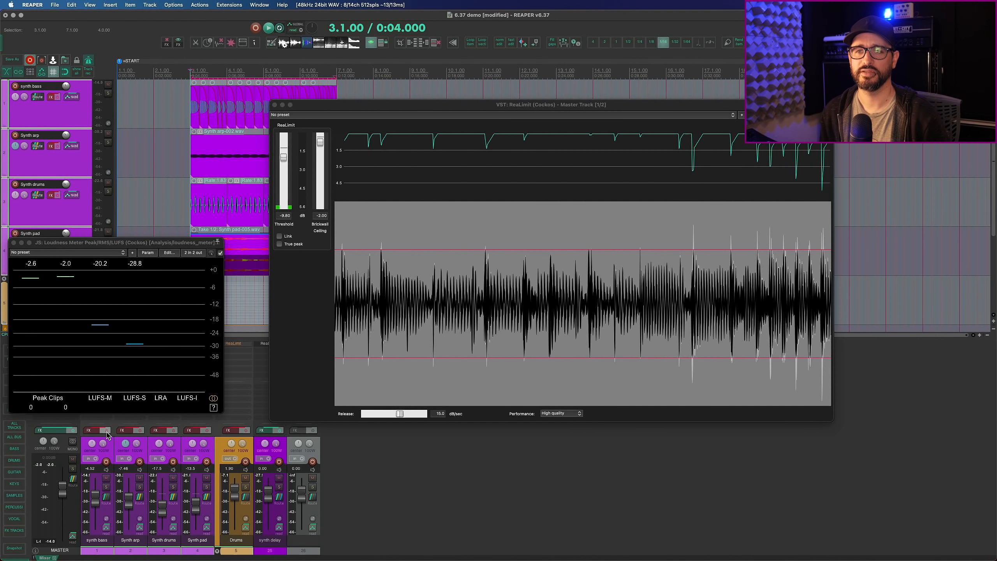
left_click(106, 431)
key("space")
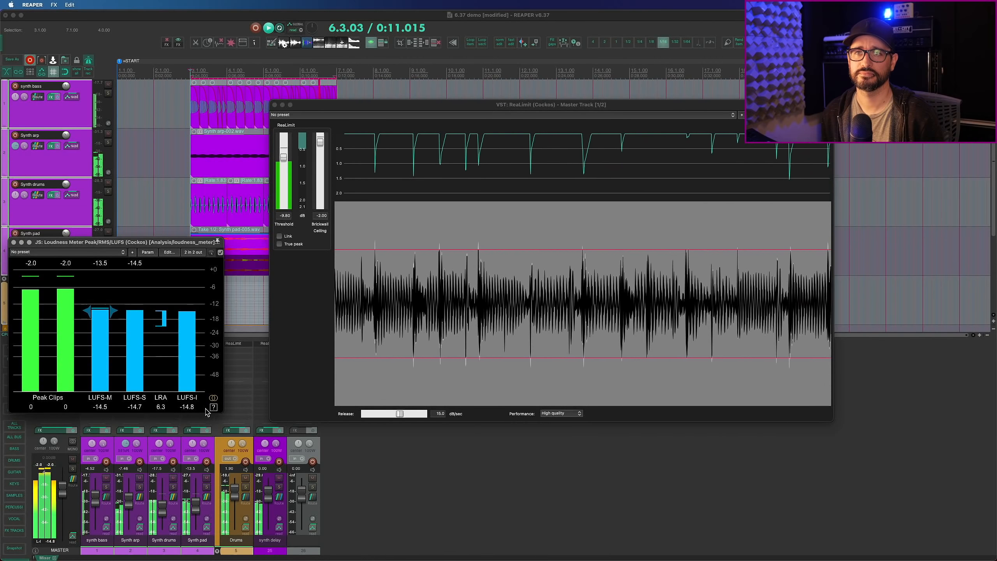
key("space")
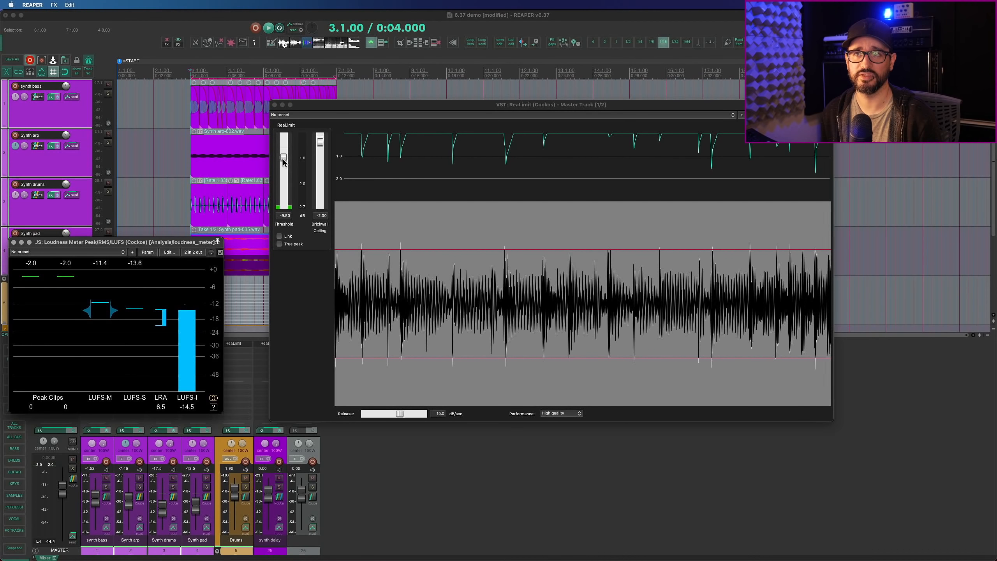
- Lower the master ReaLimit threshold to about -13.5 dB while listening to the mix
left_click_drag(284, 164, 287, 166)
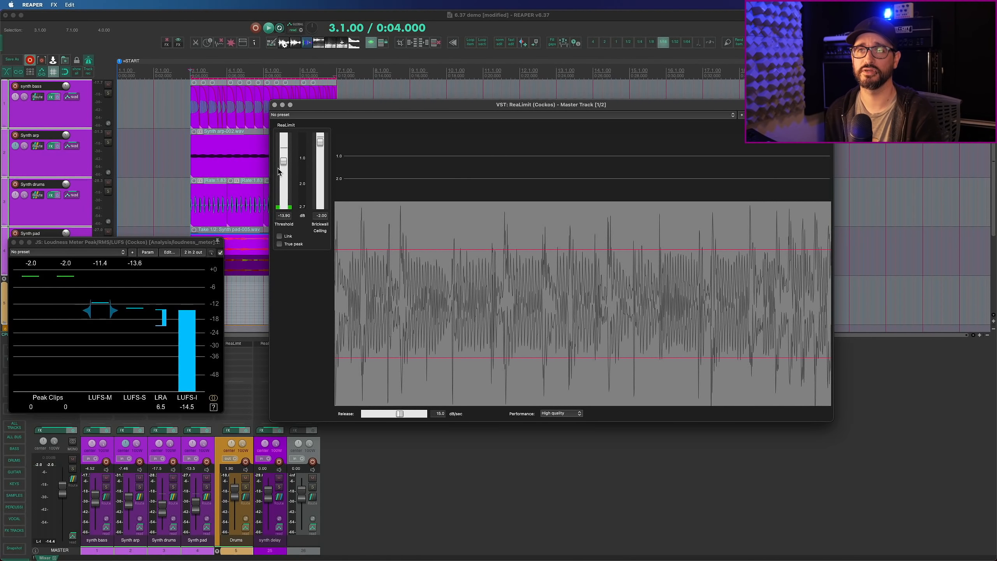
key("space")
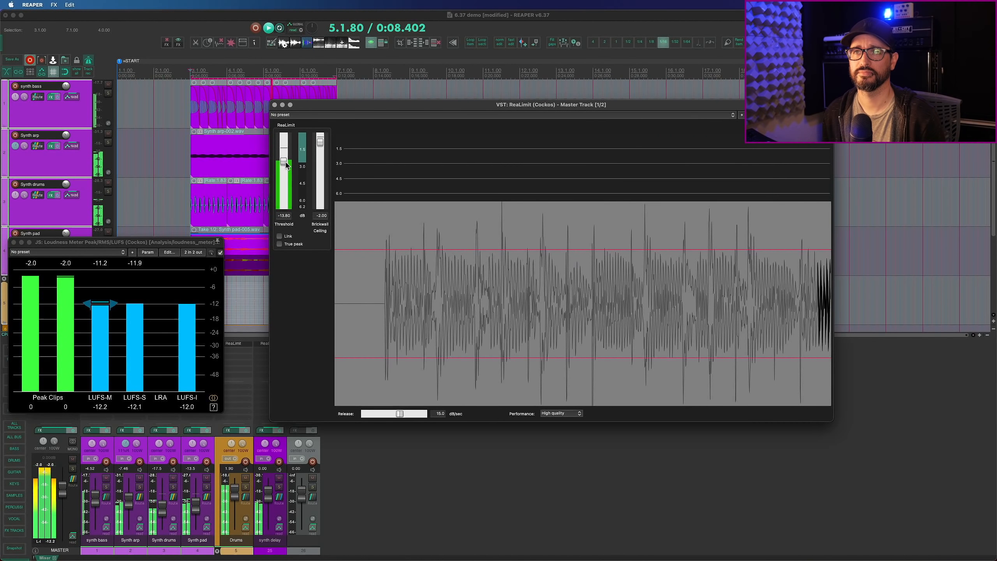
left_click_drag(285, 165, 287, 162)
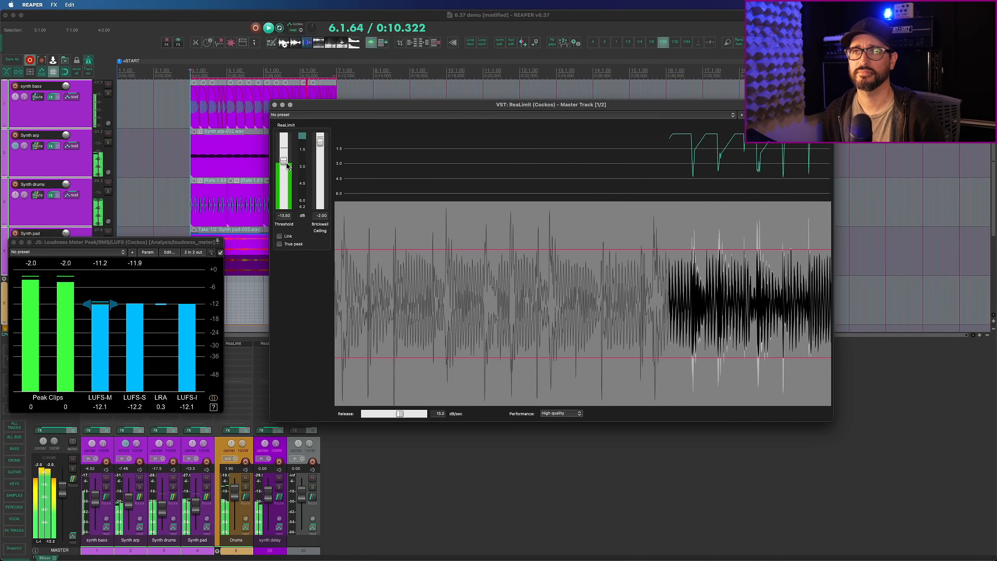
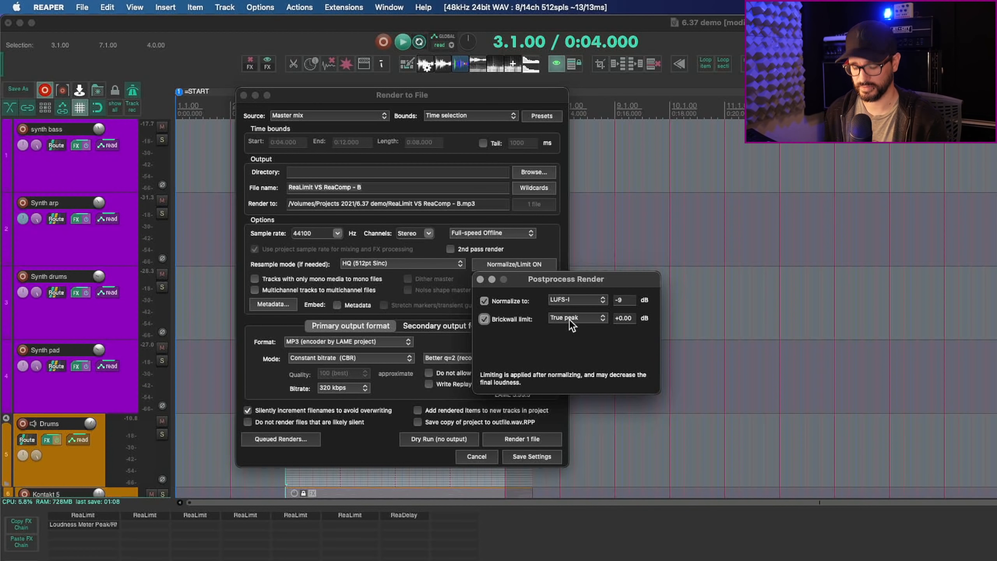
- Set the render's true peak brickwall limit to -1 dB and its file name to "Render Limiter Test"
double_click(628, 318)
type("-1")
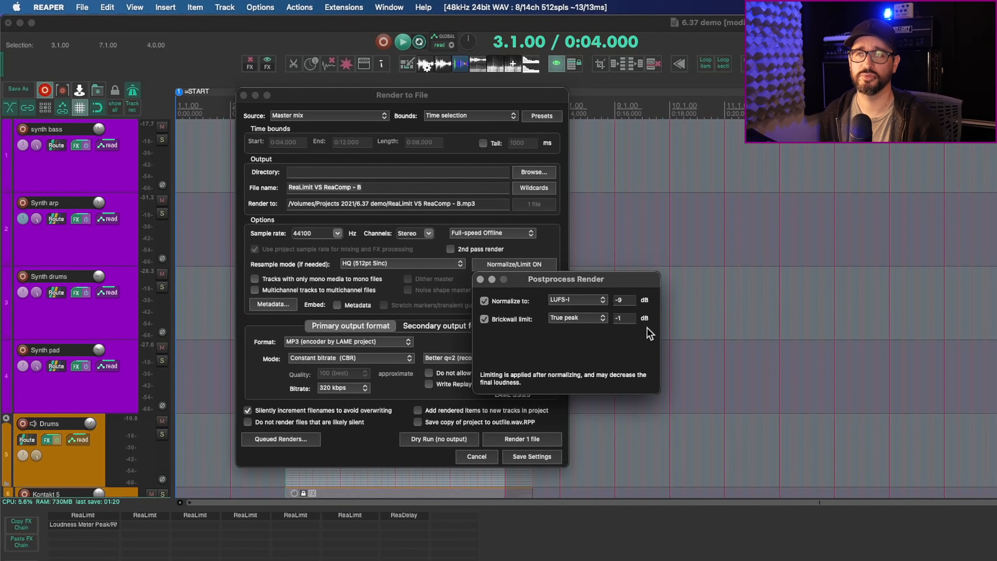
left_click(399, 194)
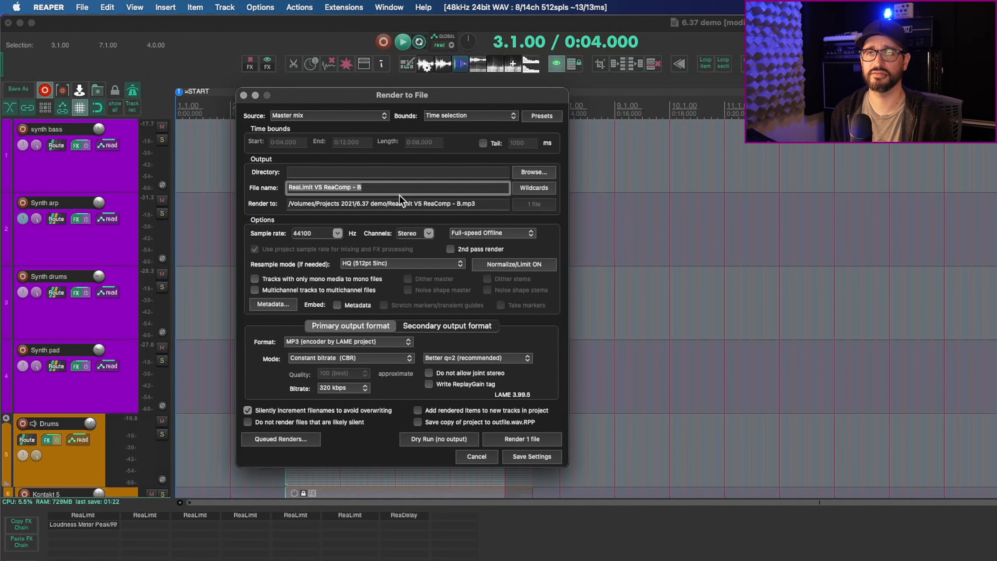
key("BackSpace")
key("BackSpace")
key("BackSpace")
key("BackSpace")
key("BackSpace")
key("BackSpace")
key("BackSpace")
key("BackSpace")
key("BackSpace")
key("BackSpace")
key("BackSpace")
key("BackSpace")
key("BackSpace")
key("BackSpace")
key("BackSpace")
key("BackSpace")
key("BackSpace")
key("BackSpace")
key("BackSpace")
key("BackSpace")
type("Render Limiter Test")
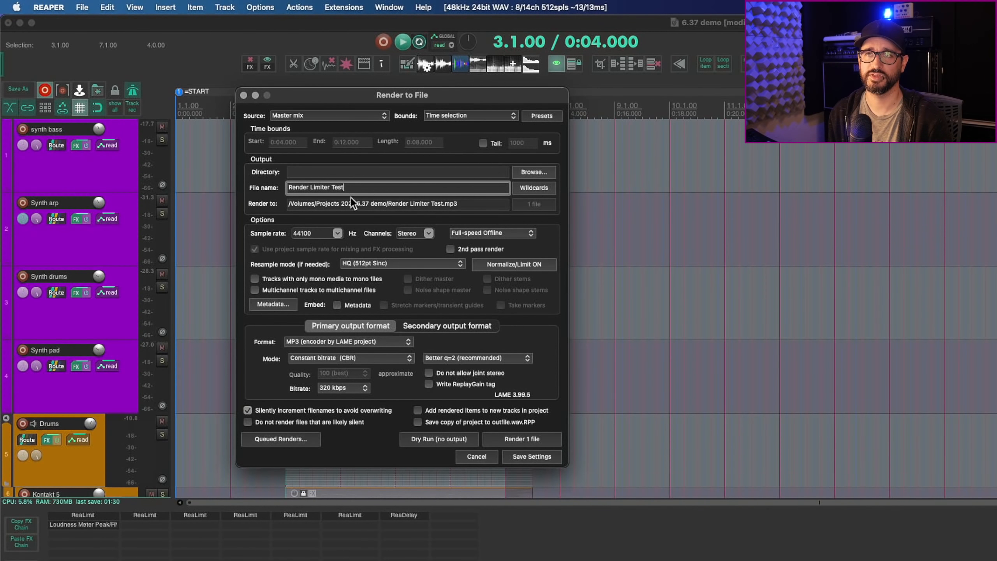
- Perform a dry run of the render and examine the true peak and LUFS-I statistics of the result
left_click_drag(425, 102, 411, 179)
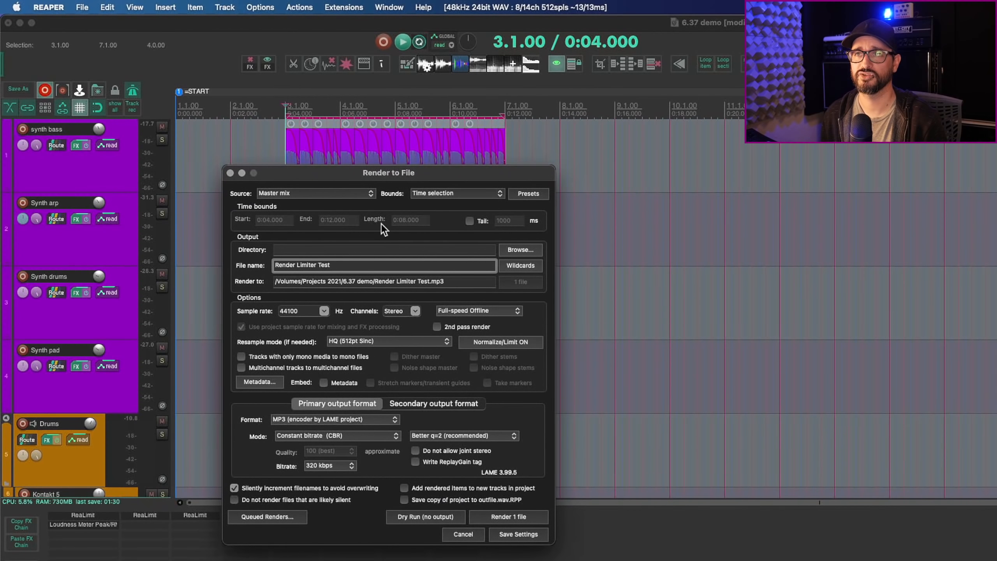
left_click(426, 517)
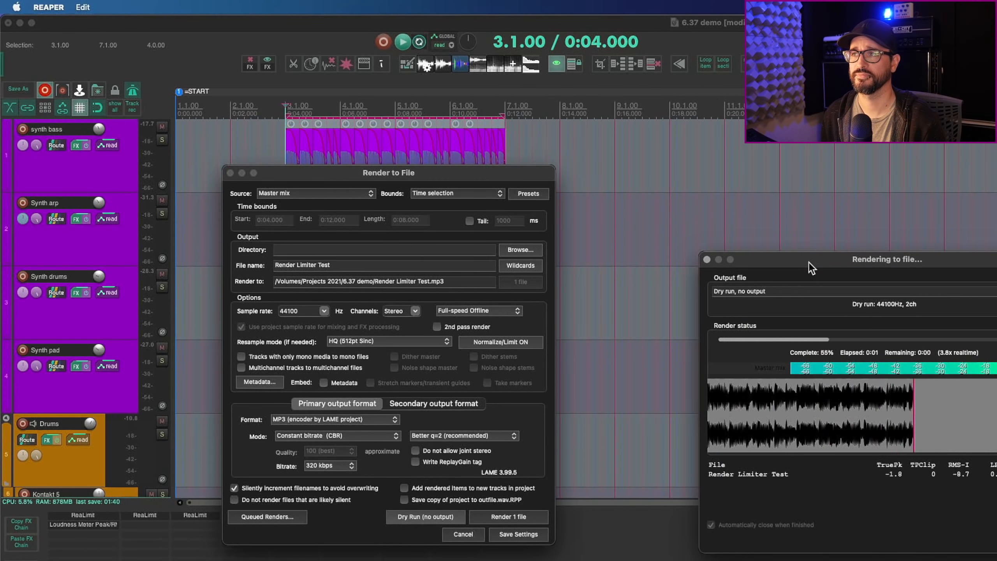
left_click_drag(808, 262, 508, 231)
left_click_drag(647, 223, 421, 187)
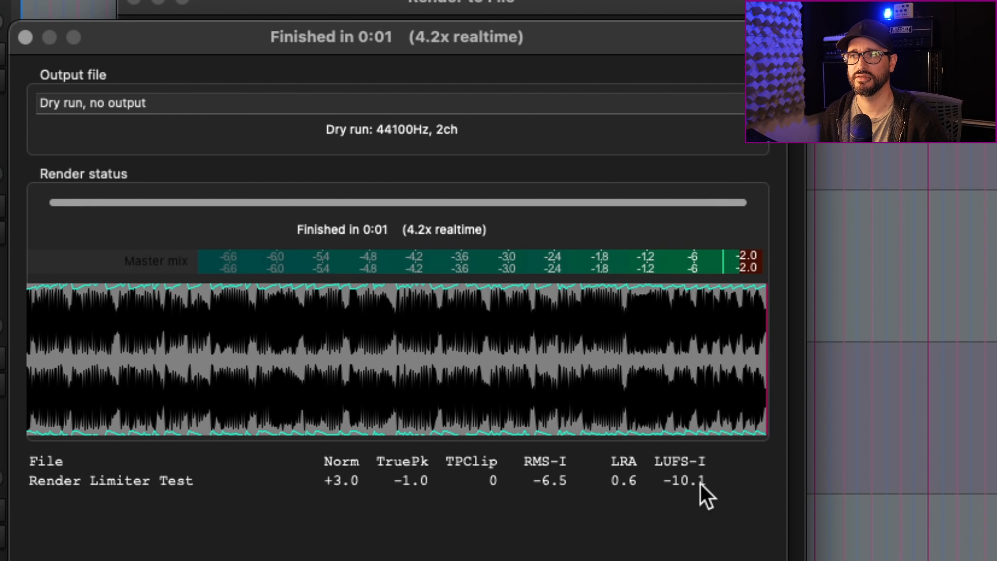
left_click_drag(666, 482, 722, 484)
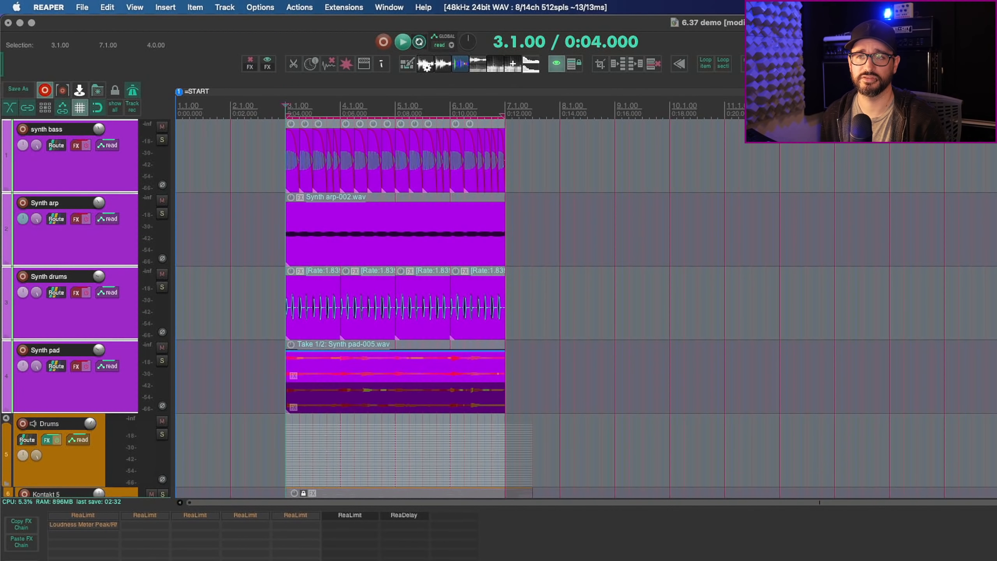
- Bypass the Drums FX chain and perform another dry run of the master mix render
left_click(57, 440)
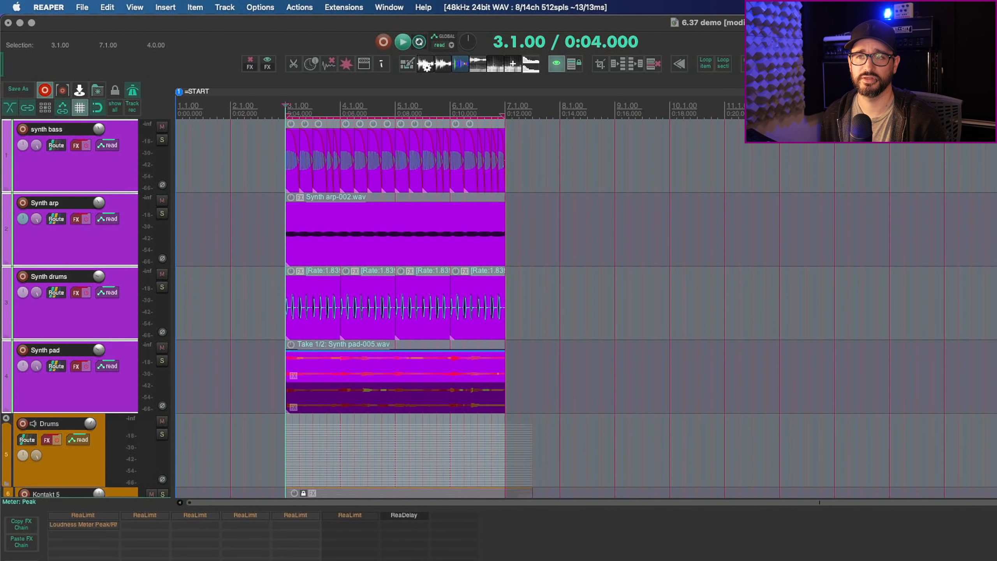
left_click(77, 91)
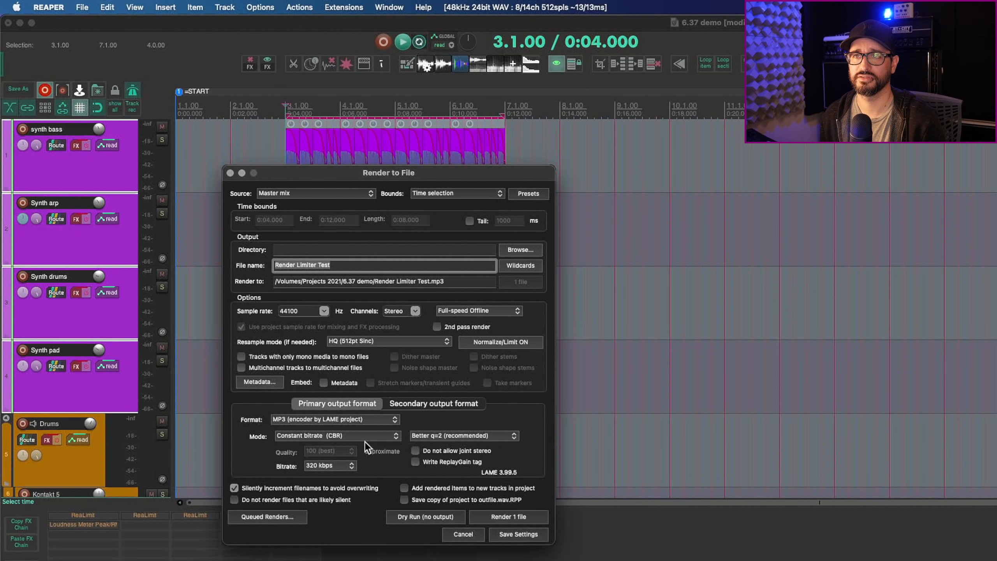
left_click(416, 516)
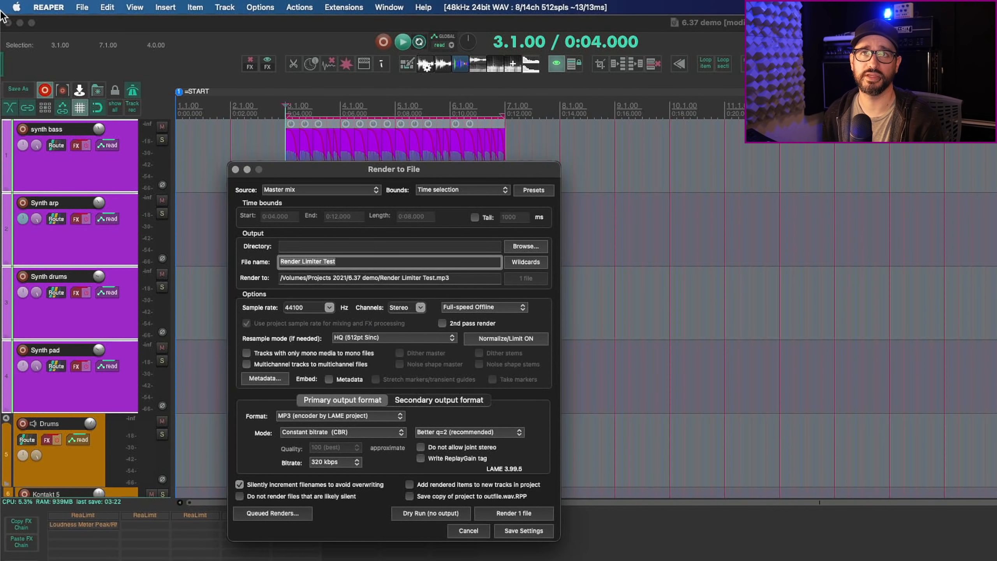
- Open the Batch File/Item Converter and reposition its window
left_click(83, 7)
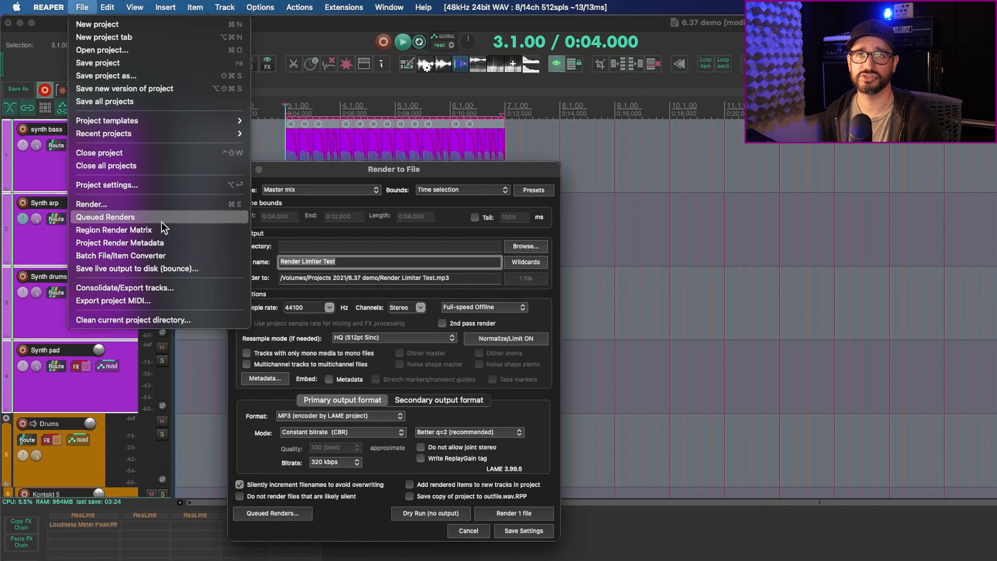
left_click(173, 255)
left_click_drag(353, 194, 352, 159)
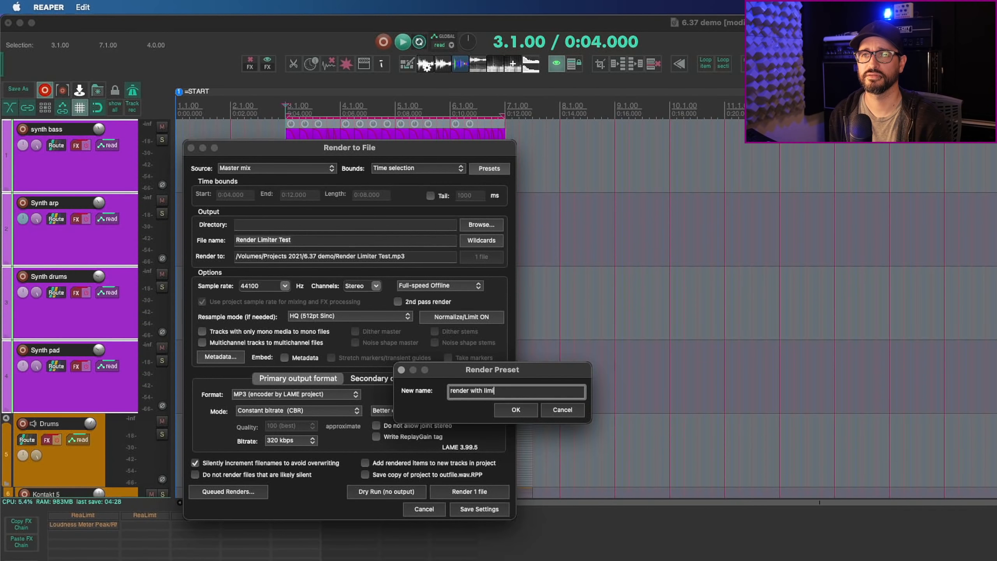
- Finish naming the new render preset "render with limiting" and save it
type("ing")
key("Return")
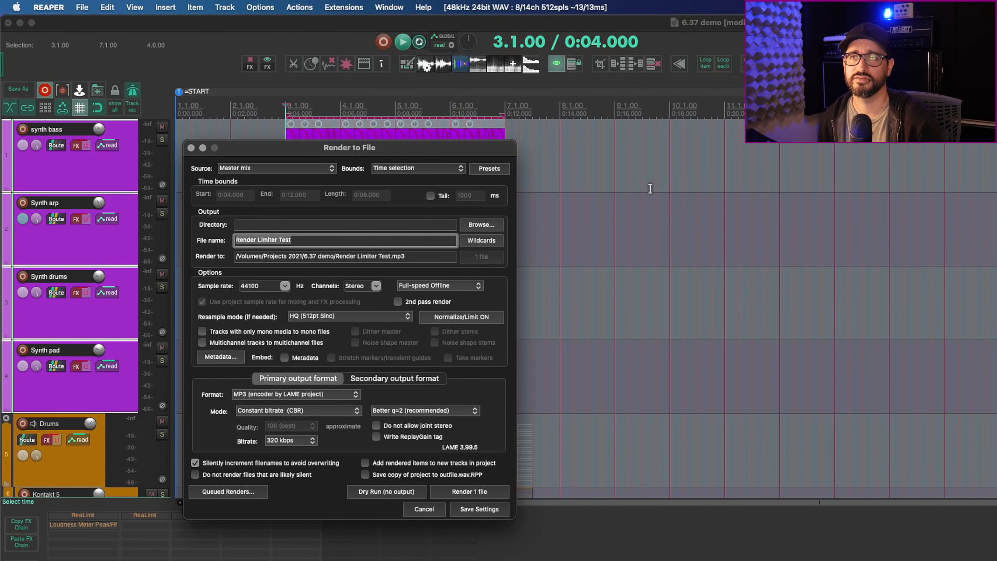
- Rename the all-settings render preset "render with limiting" to "Render with Limiting"
left_click(495, 172)
mouse_move(522, 223)
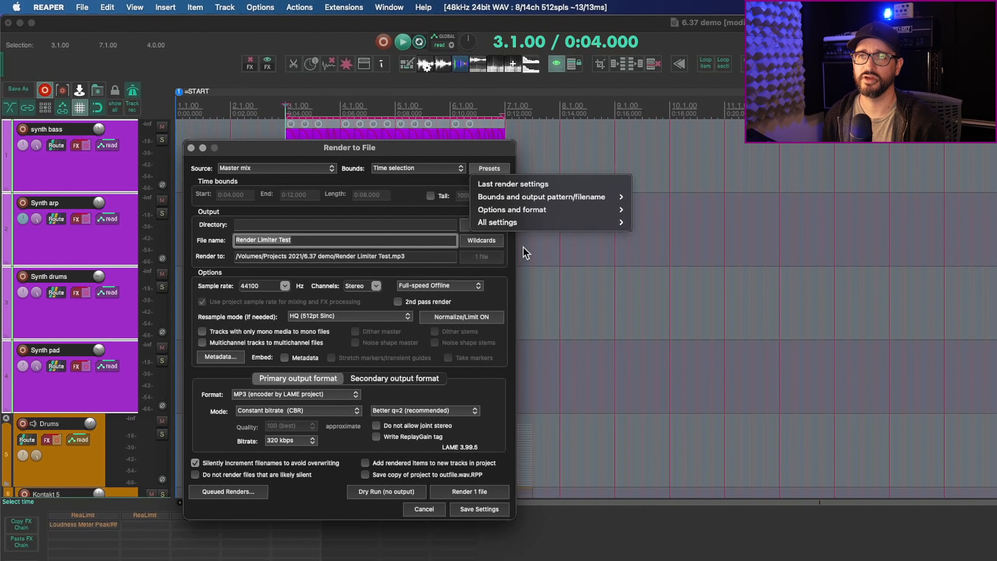
mouse_move(612, 222)
mouse_move(694, 330)
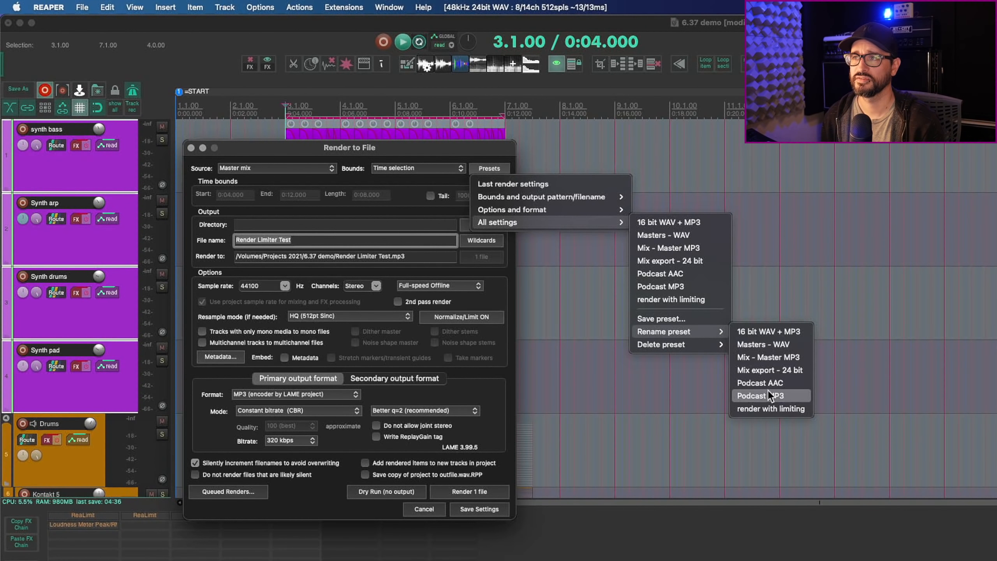
left_click(798, 411)
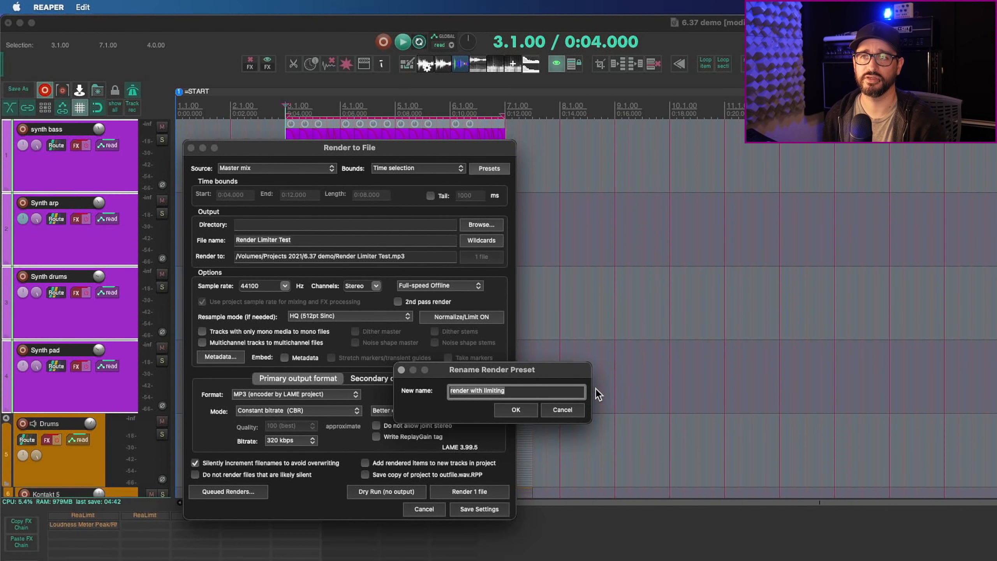
key("Left")
key("Delete")
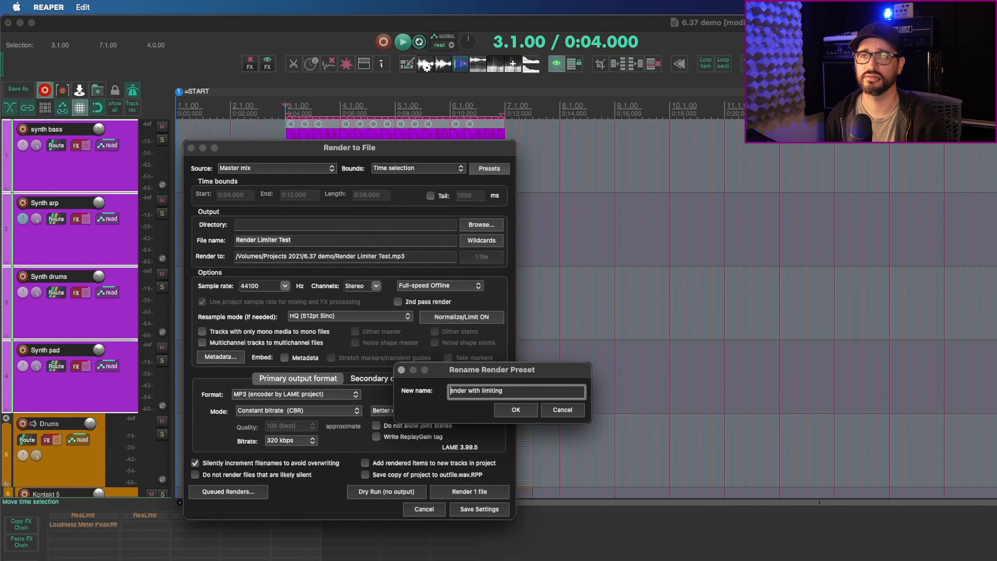
type("R")
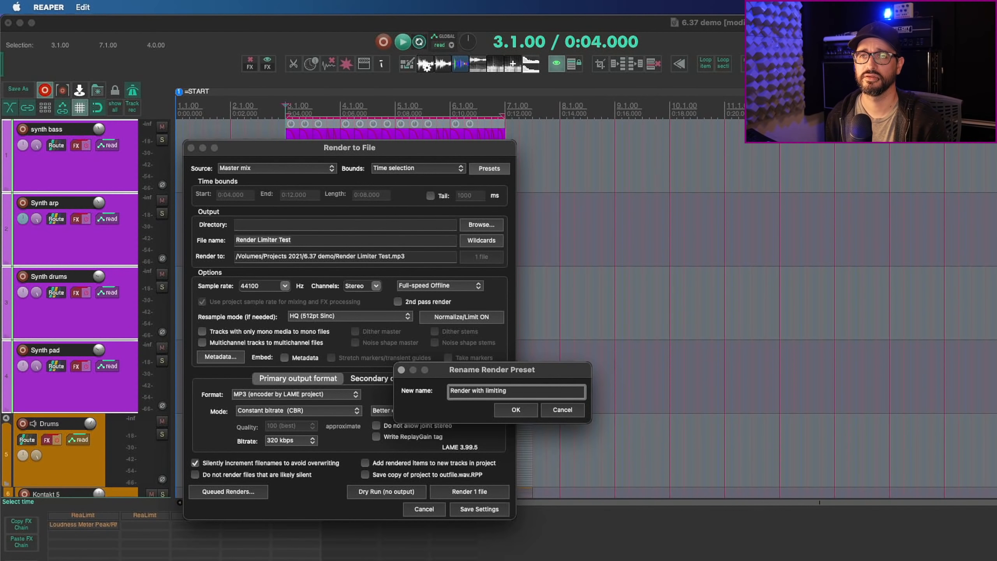
left_click(486, 391)
key("BackSpace")
type("L")
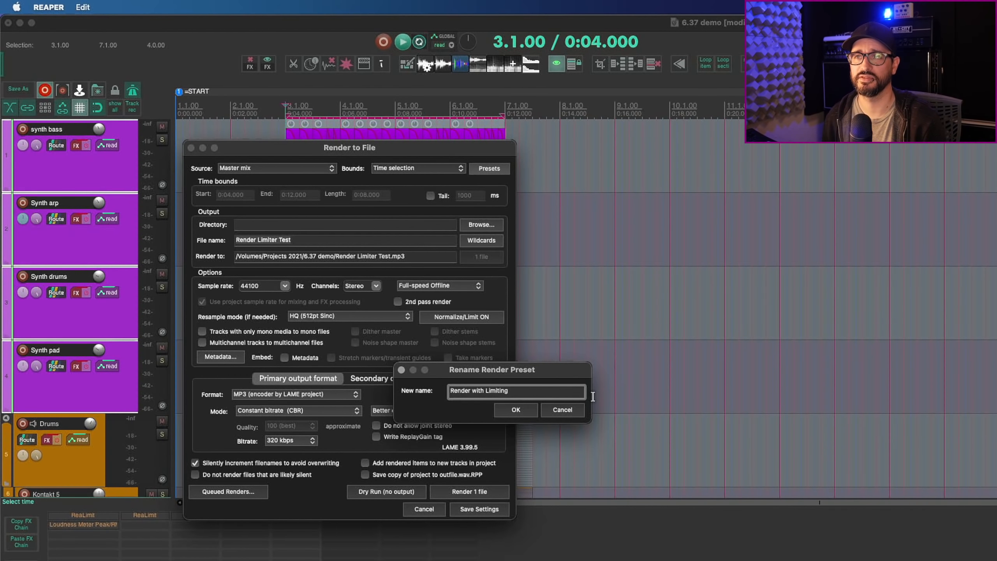
left_click(526, 411)
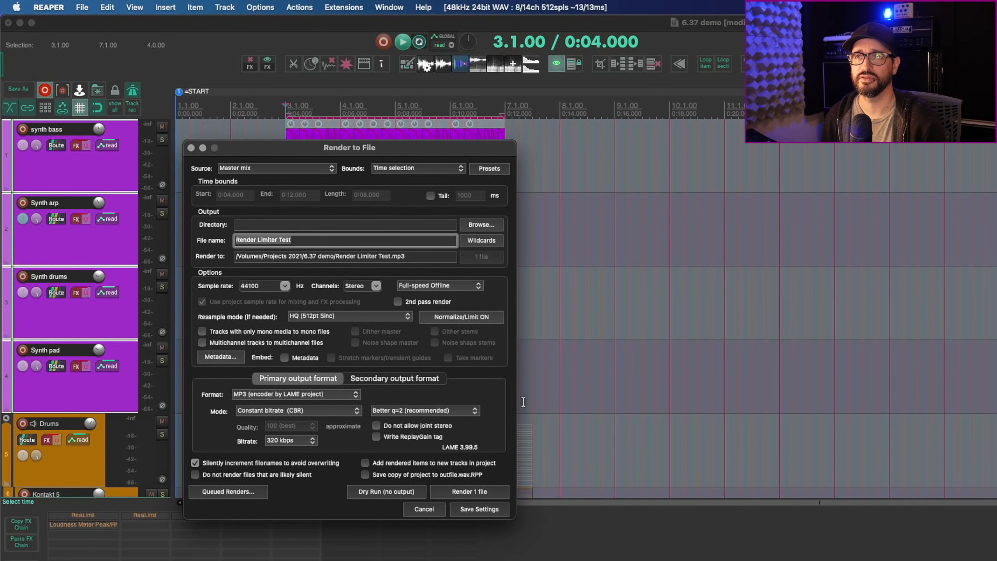
- Check the saved all-settings render presets for the "Render with Limiting" entry
left_click(487, 169)
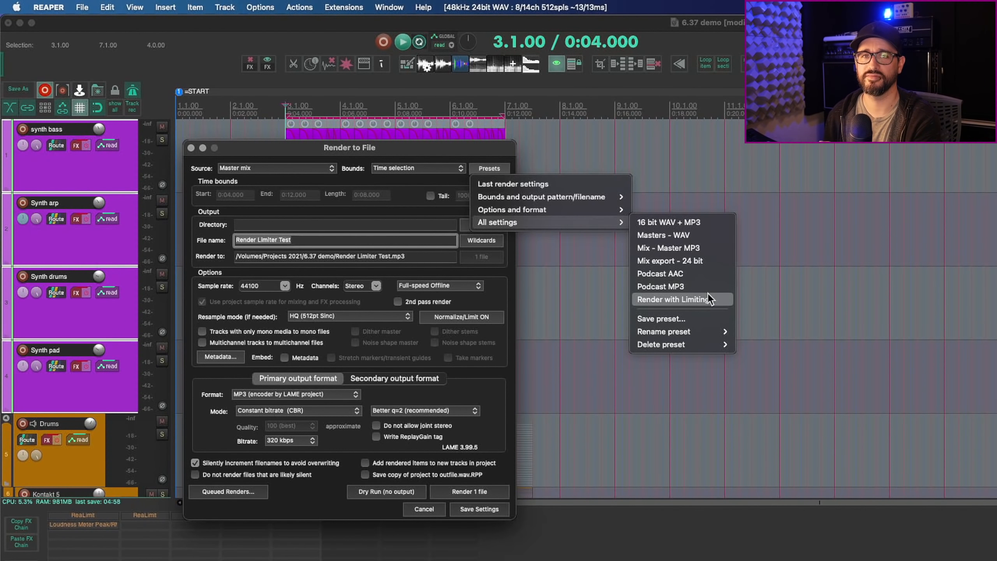
left_click(545, 177)
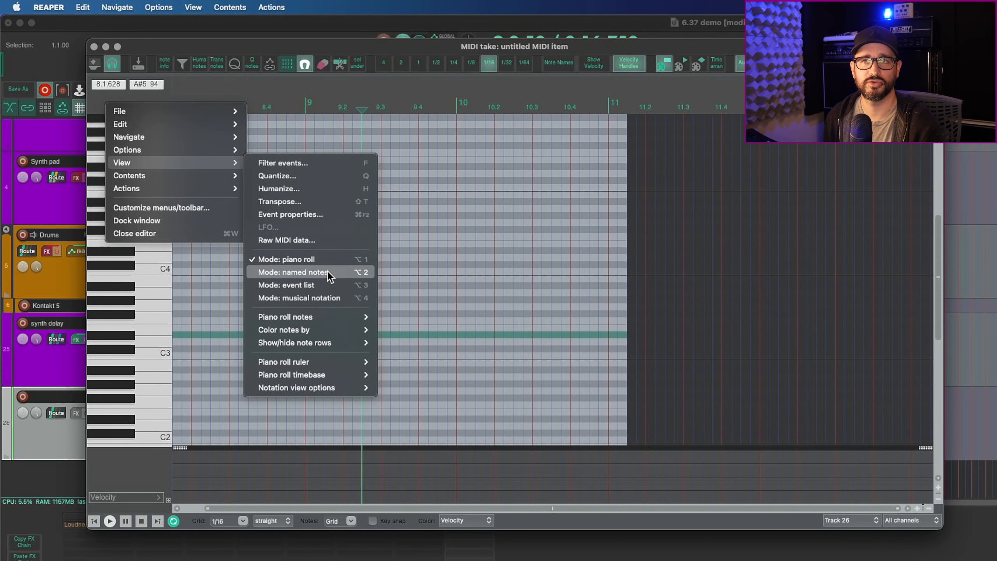
- Switch the MIDI editor to named notes mode and name note 63 "kick"
left_click(333, 272)
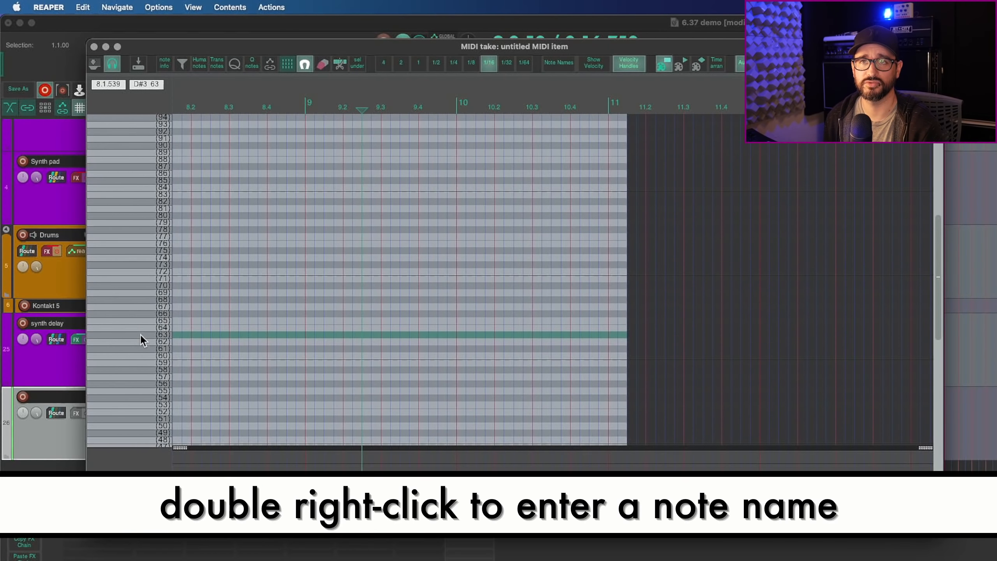
right_click(140, 334)
right_click(140, 334)
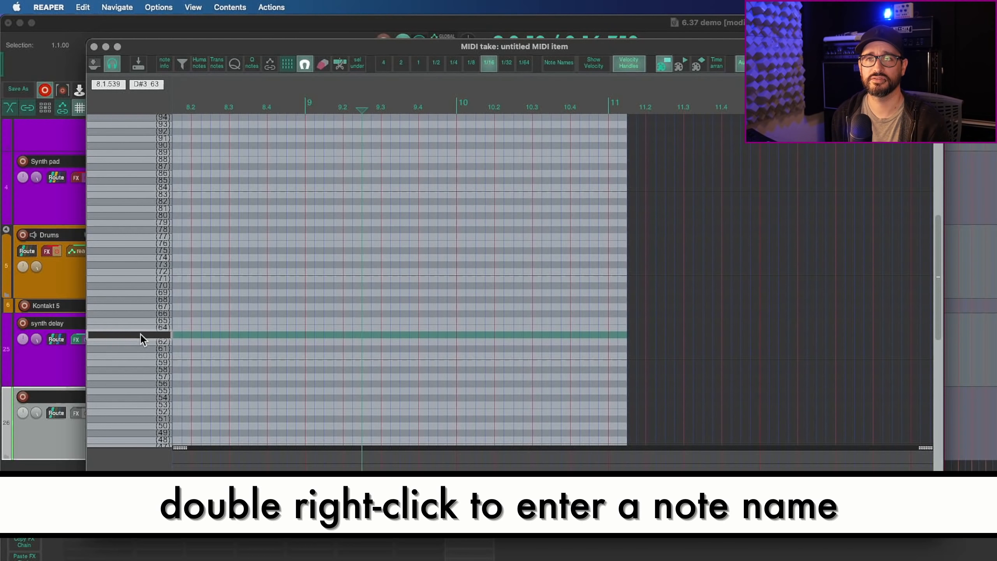
type("kick")
key("Return")
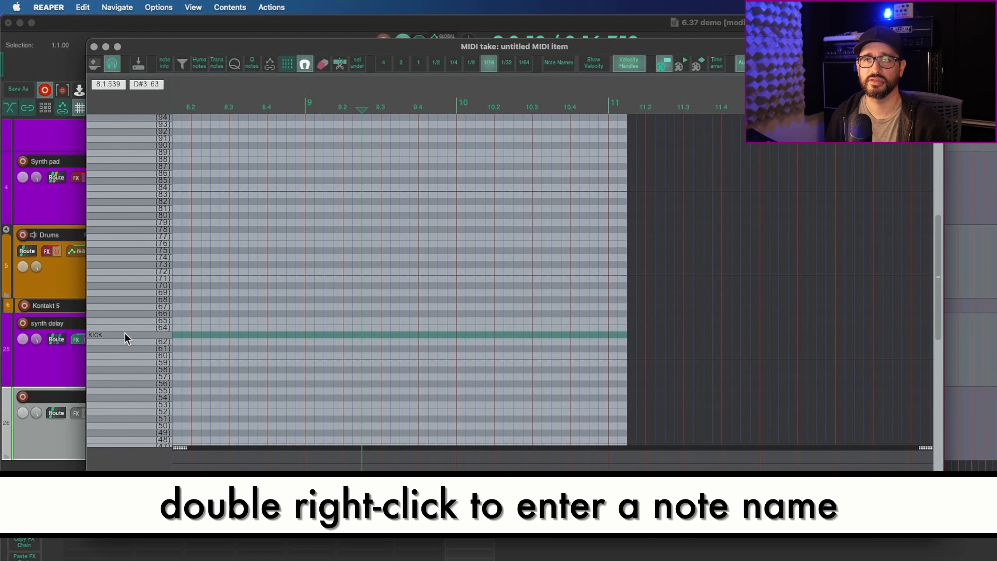
- Name note 70 "snare" in the MIDI editor's note list
right_click(121, 286)
right_click(120, 285)
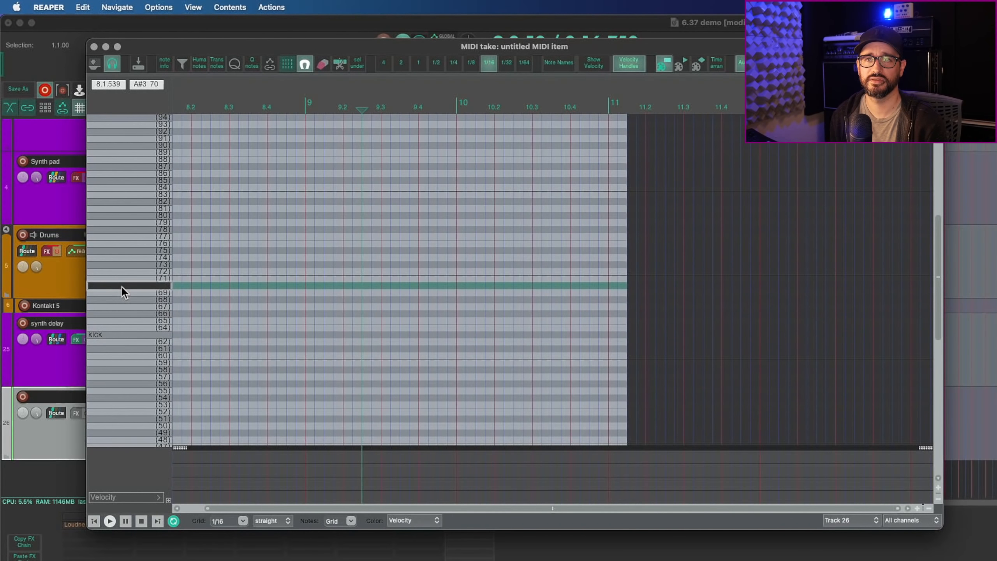
type("sn")
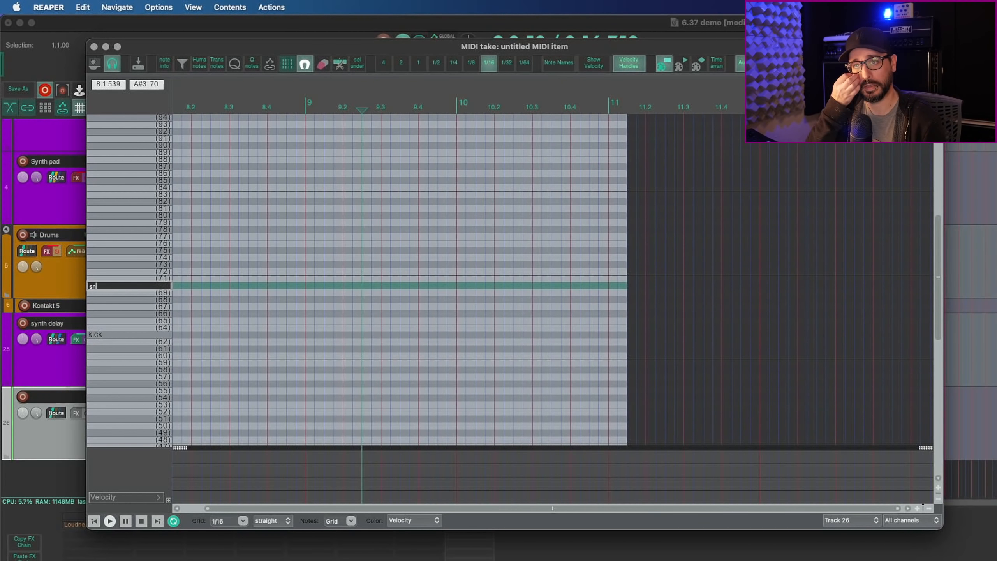
type("are")
key("Return")
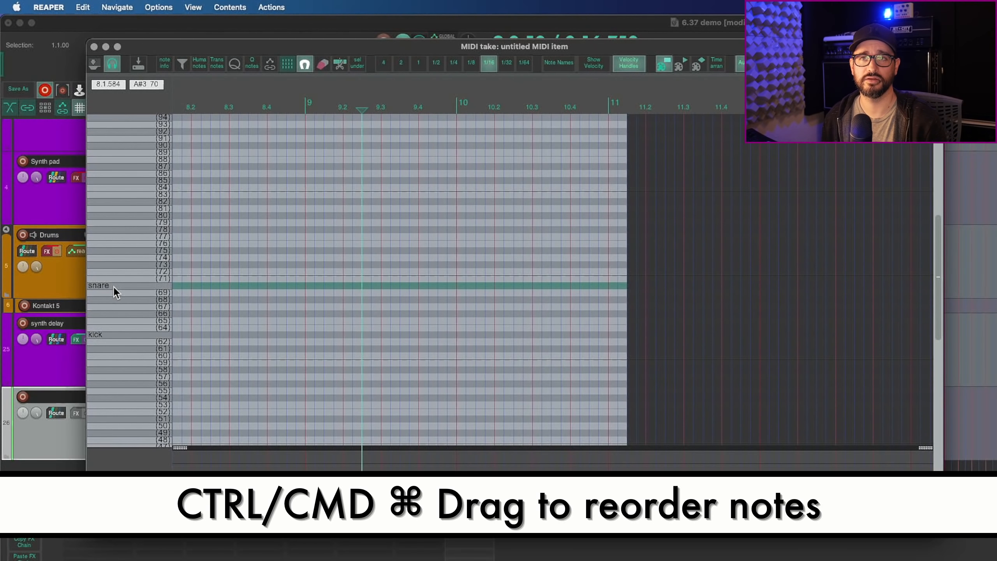
- Reorder the note rows so that the snare row sits directly above the kick row
left_click_drag(114, 287, 117, 343)
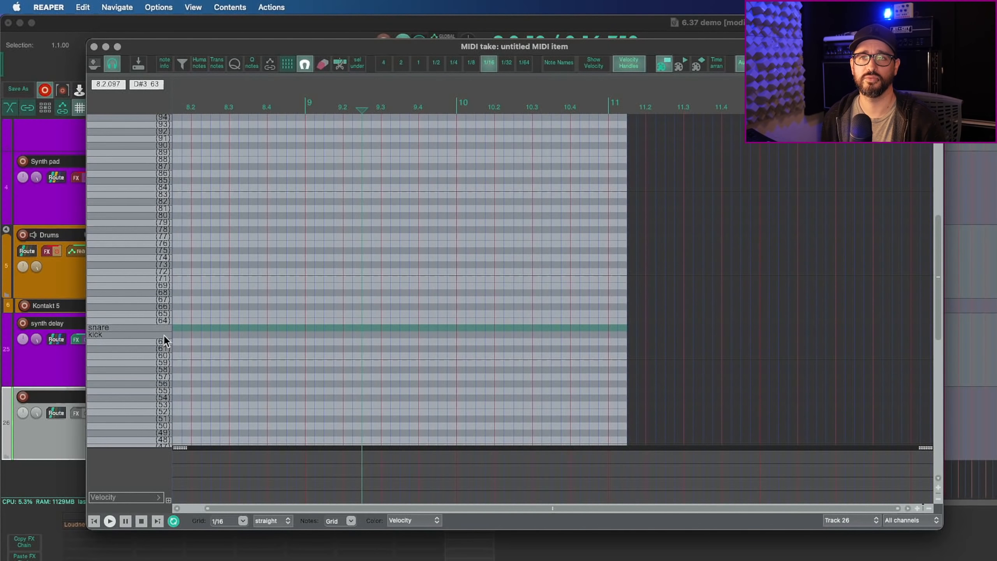
scroll(181, 336, "left", 2)
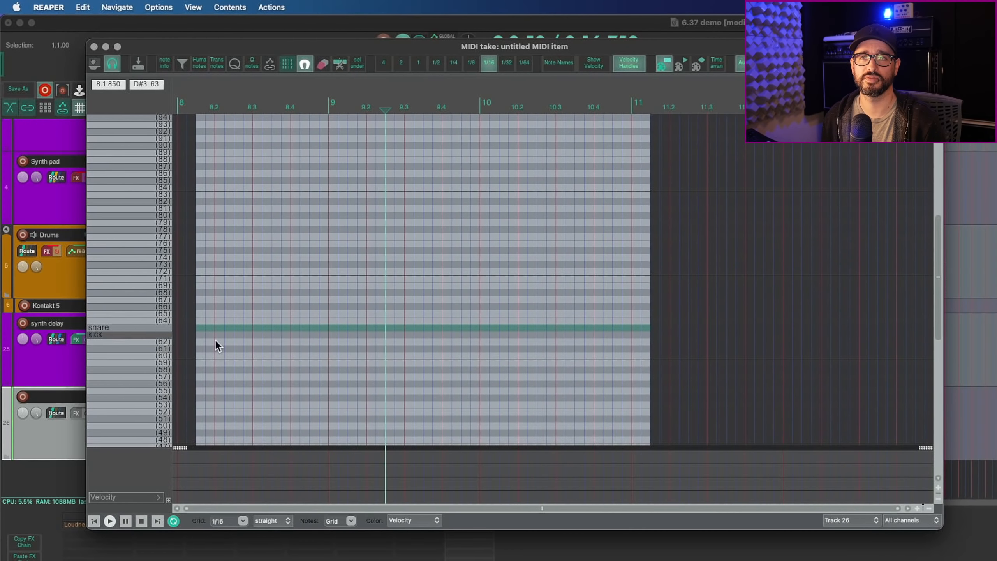
scroll(217, 344, "up", 5)
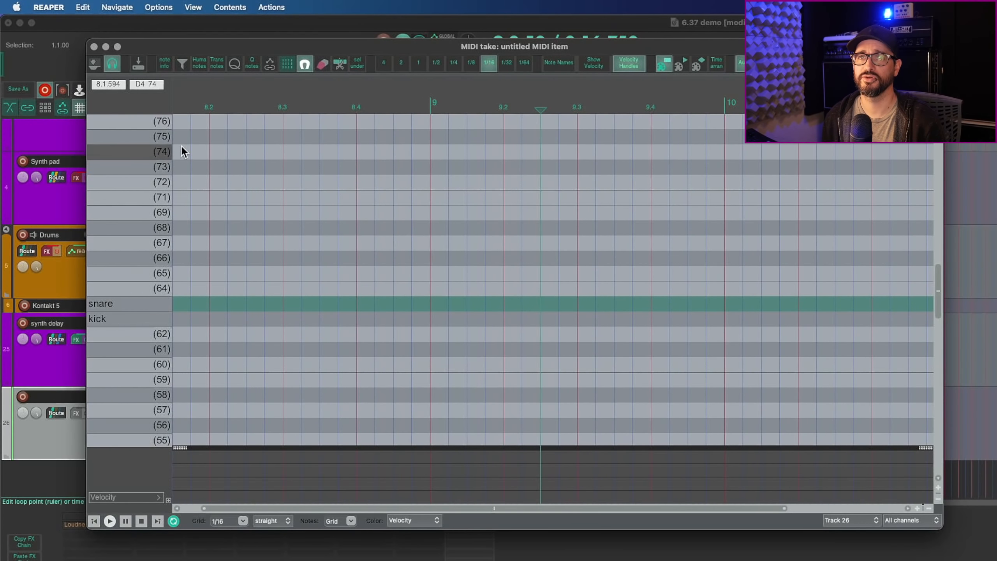
- Hide the unused and unnamed note rows in the MIDI editor
right_click(134, 104)
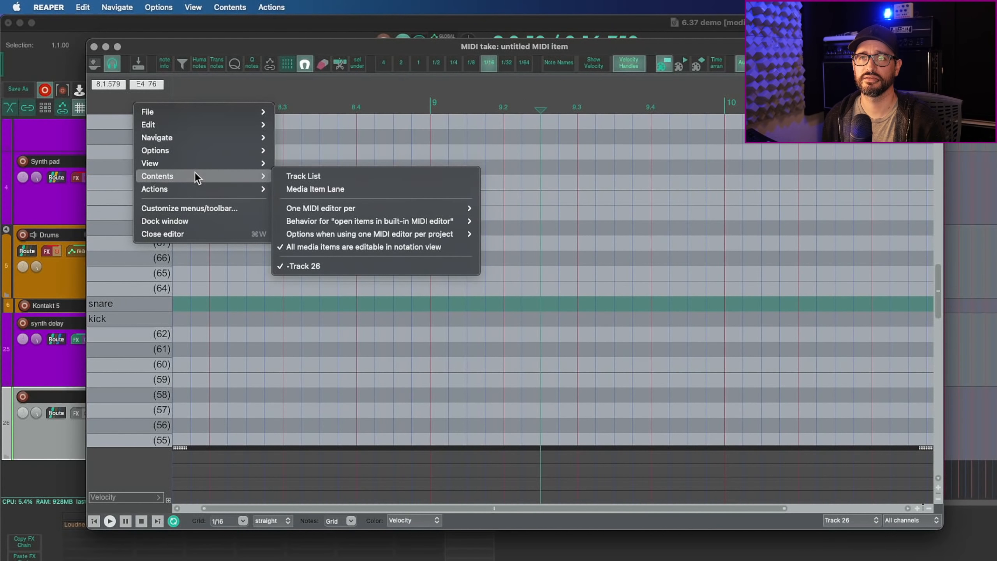
mouse_move(157, 163)
mouse_move(347, 344)
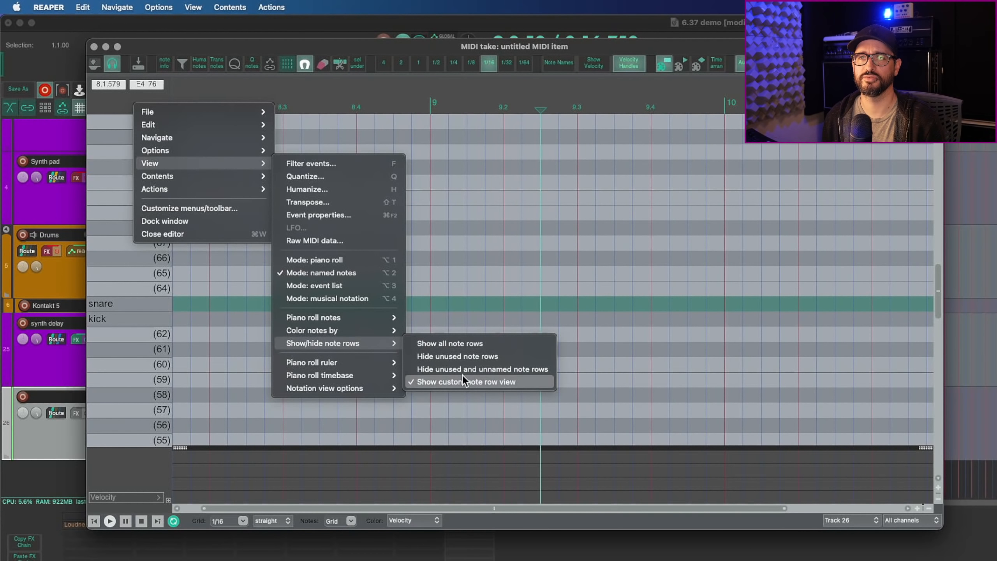
left_click(491, 369)
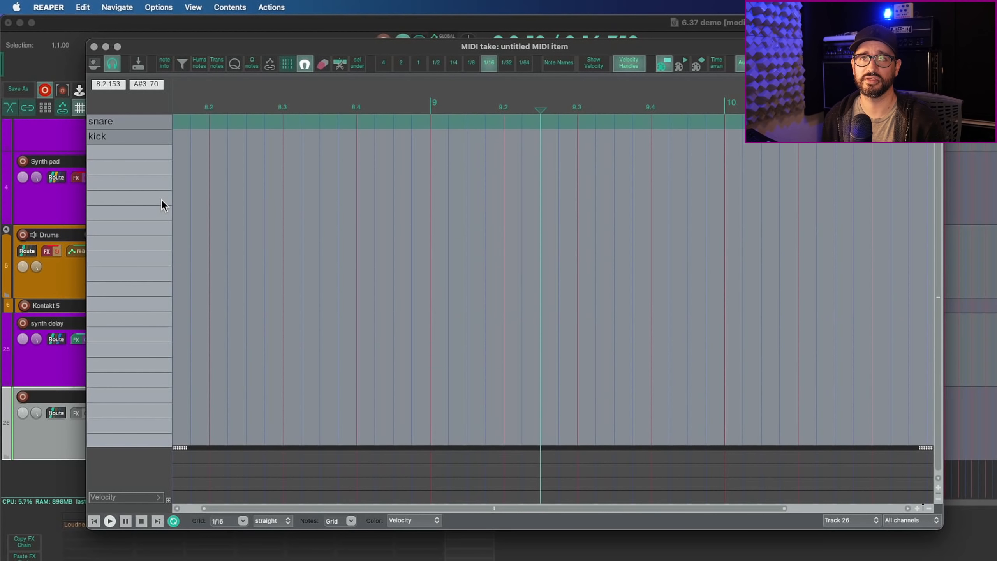
- Set the MIDI editor to show all note rows
right_click(130, 104)
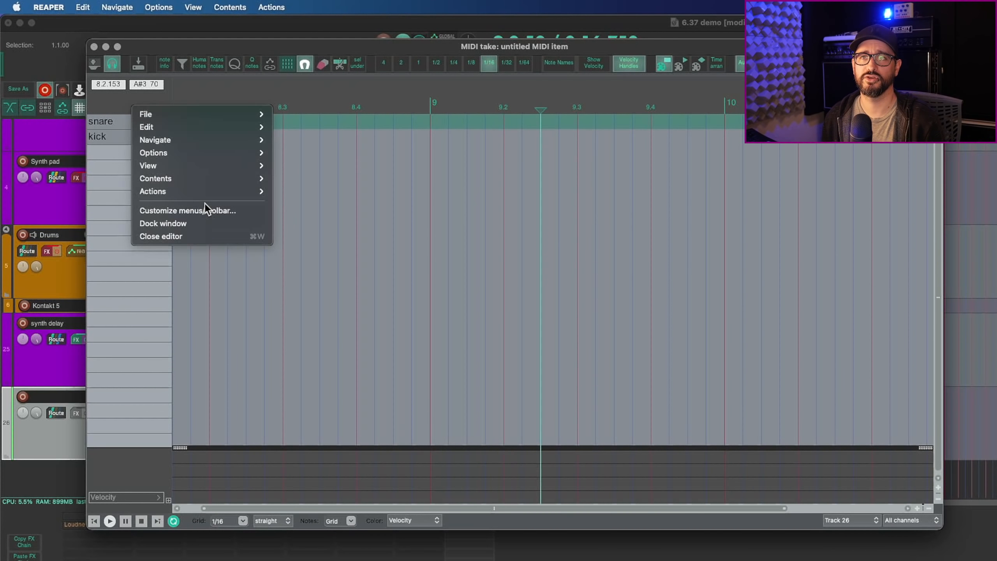
mouse_move(212, 191)
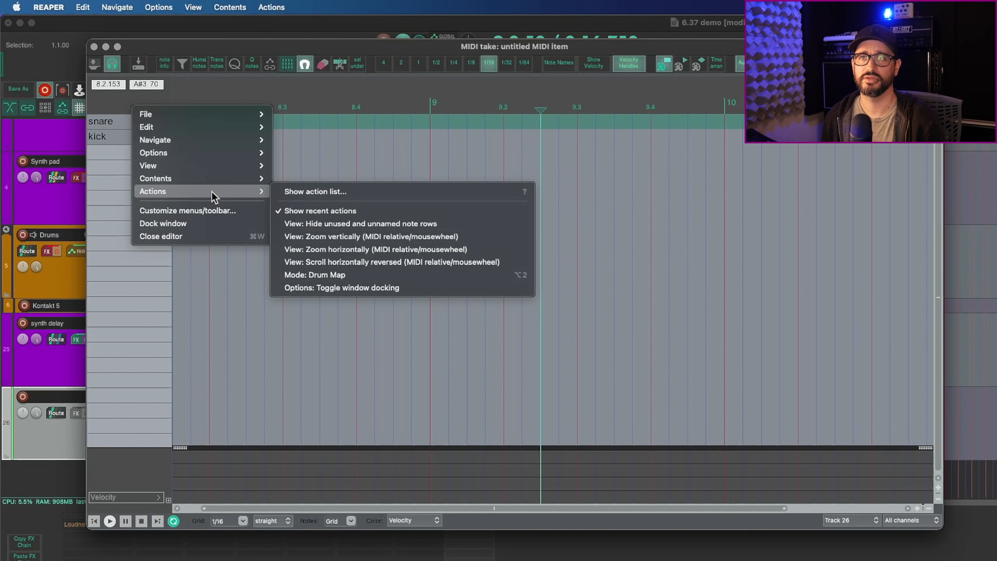
mouse_move(212, 163)
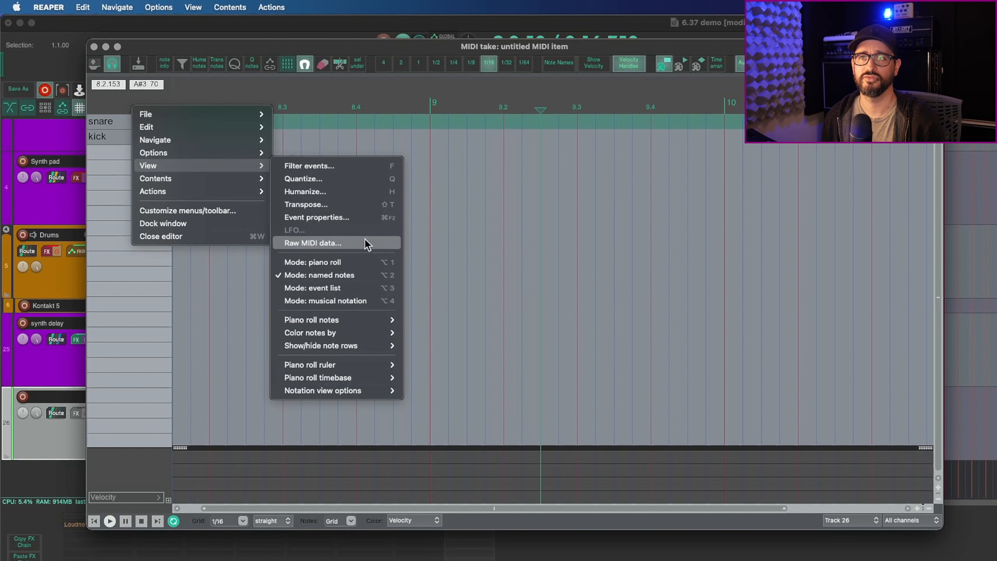
mouse_move(366, 344)
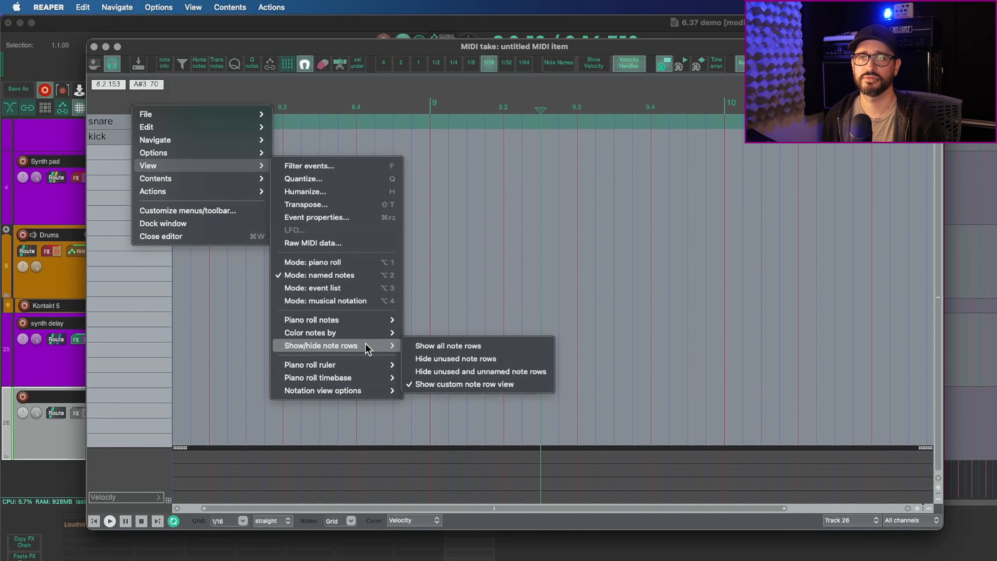
left_click(454, 345)
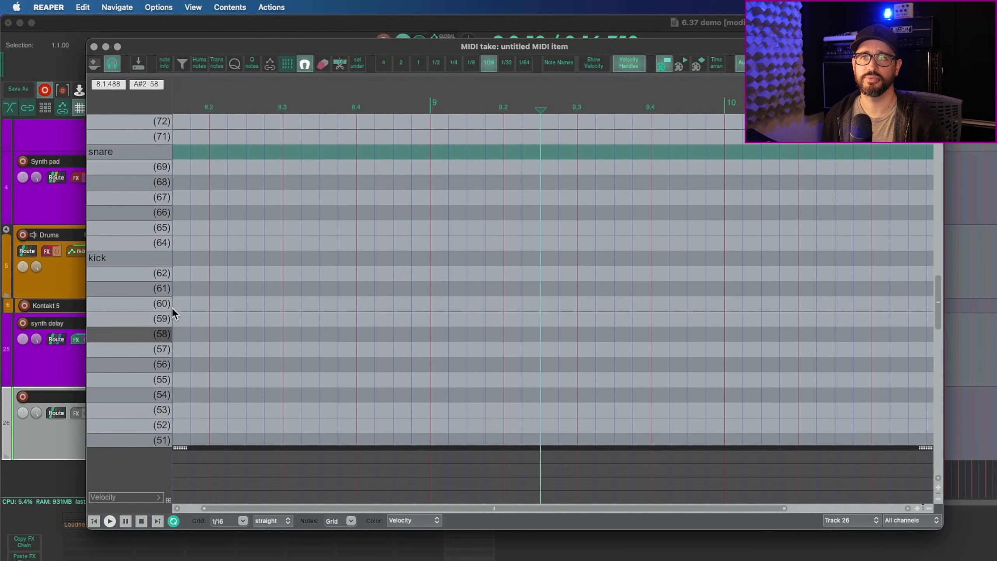
- Return the MIDI editor to the custom note row view
scroll(173, 308, "up", 1)
right_click(136, 105)
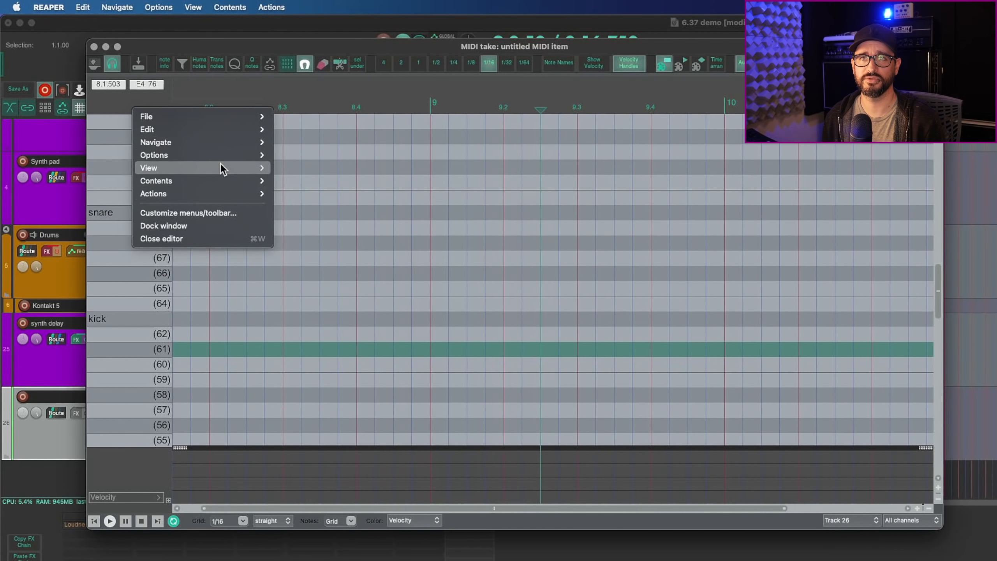
mouse_move(220, 164)
mouse_move(354, 348)
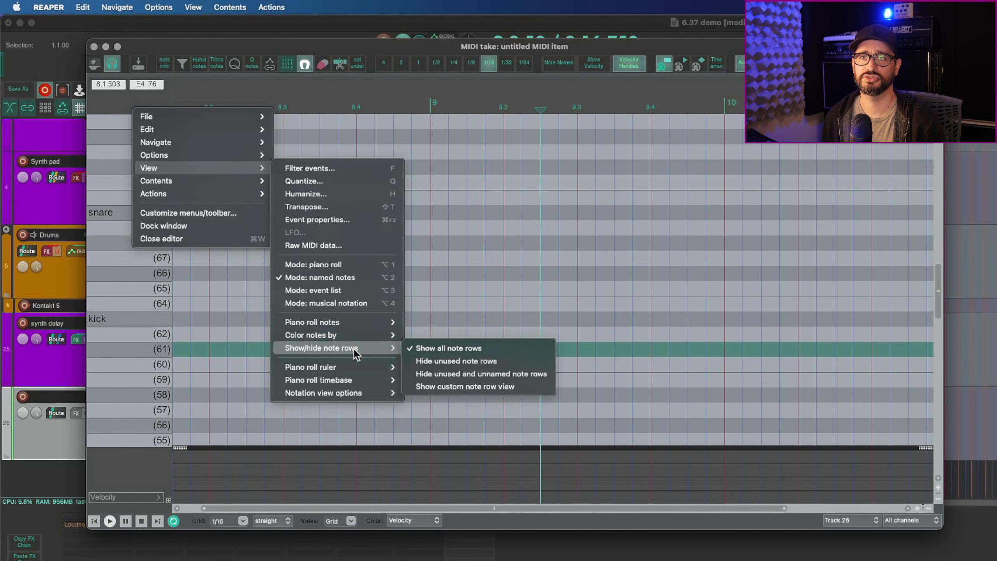
left_click(478, 389)
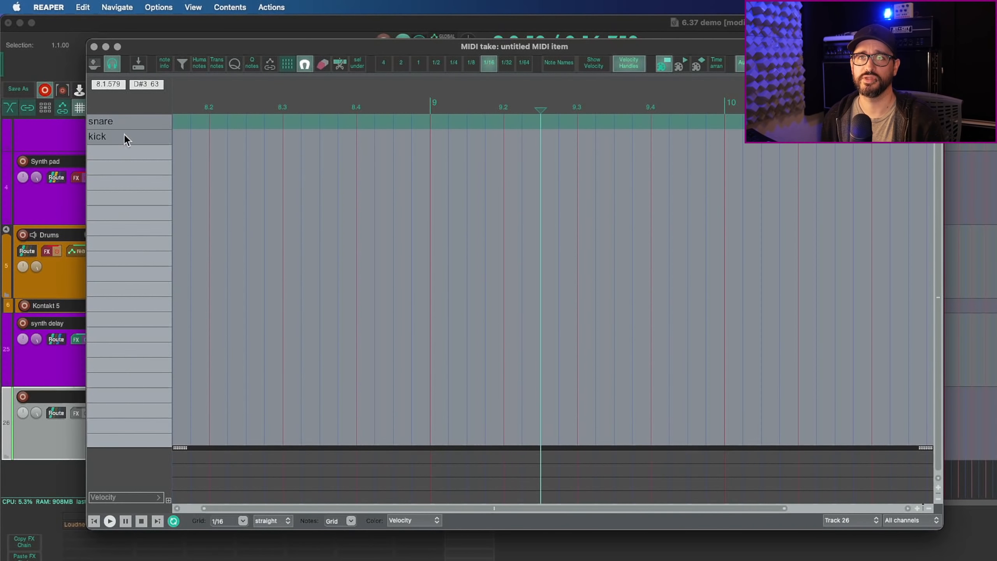
- Switch the MIDI editor to piano roll mode
right_click(125, 104)
left_click(128, 104)
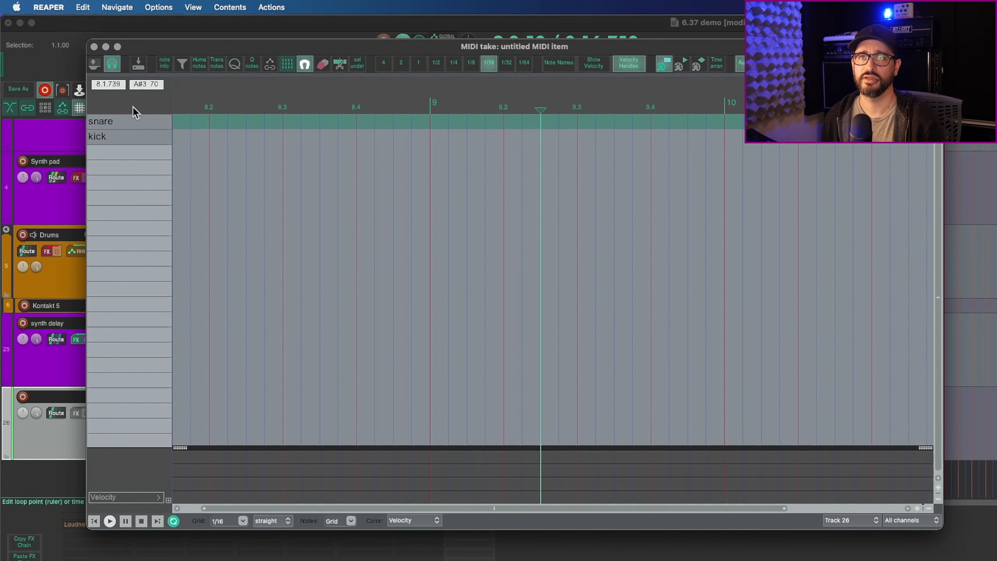
right_click(132, 107)
mouse_move(214, 134)
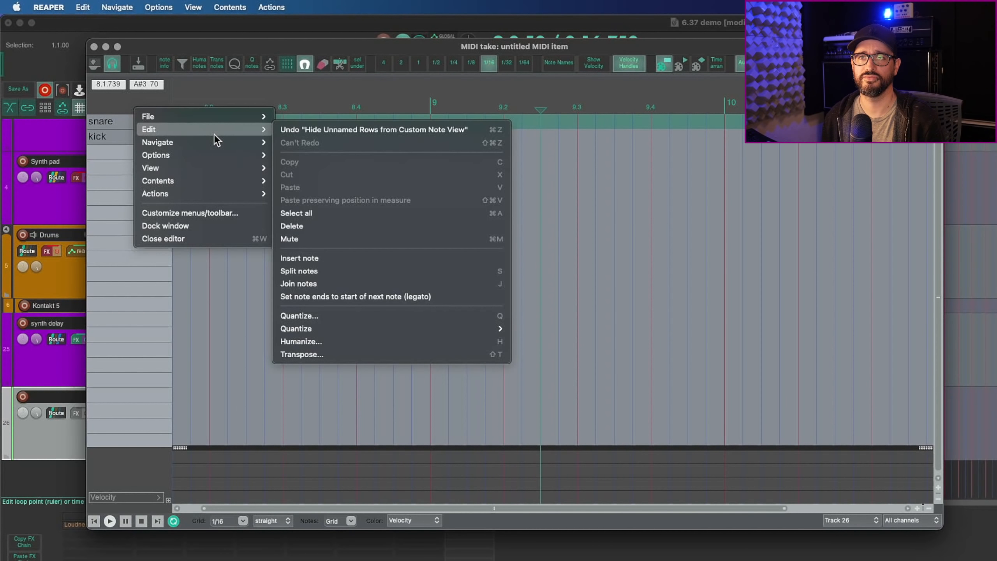
left_click(344, 264)
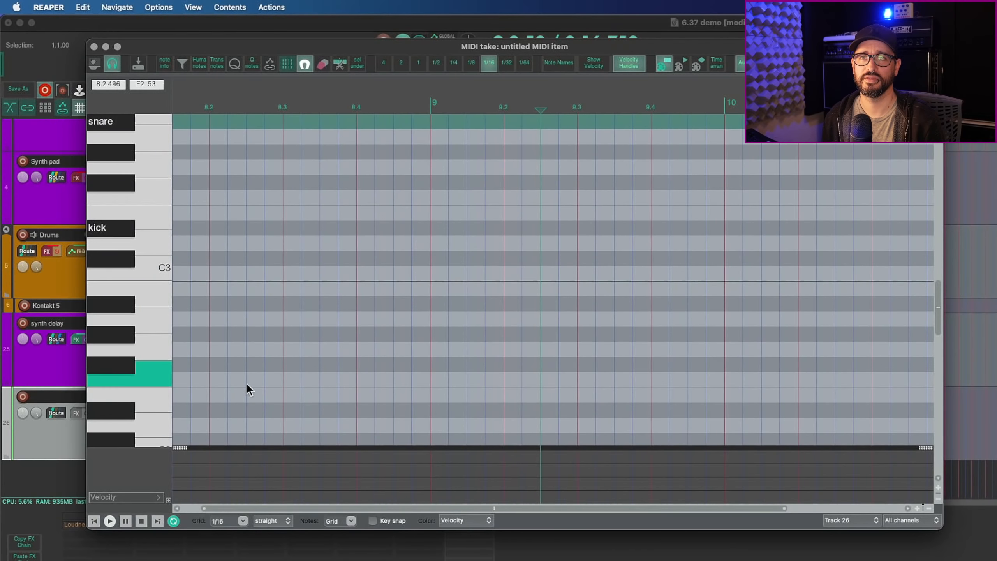
- Load the "Beau Burchell Signature Series" note name file into the MIDI editor
scroll(208, 293, "up", 2)
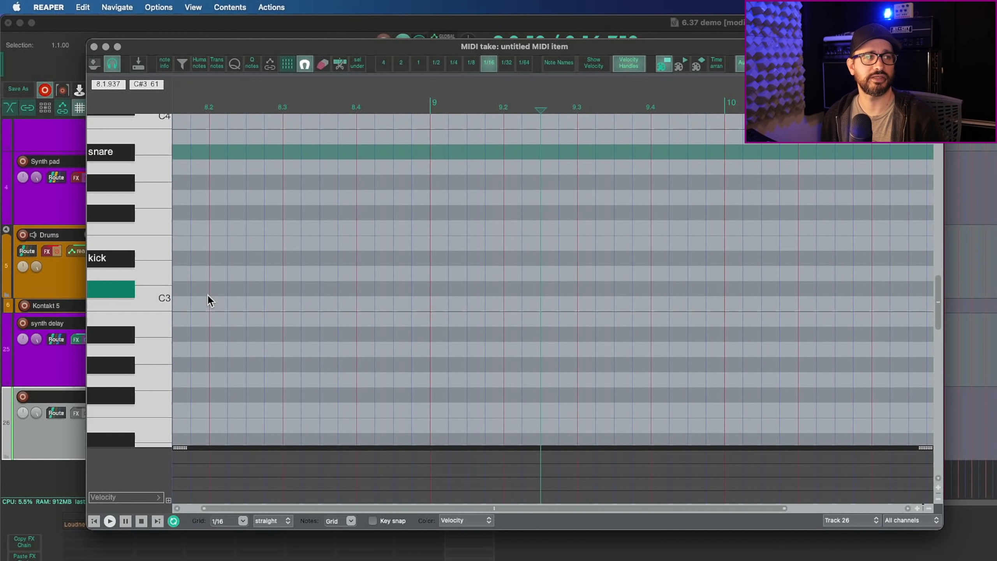
right_click(135, 102)
mouse_move(320, 172)
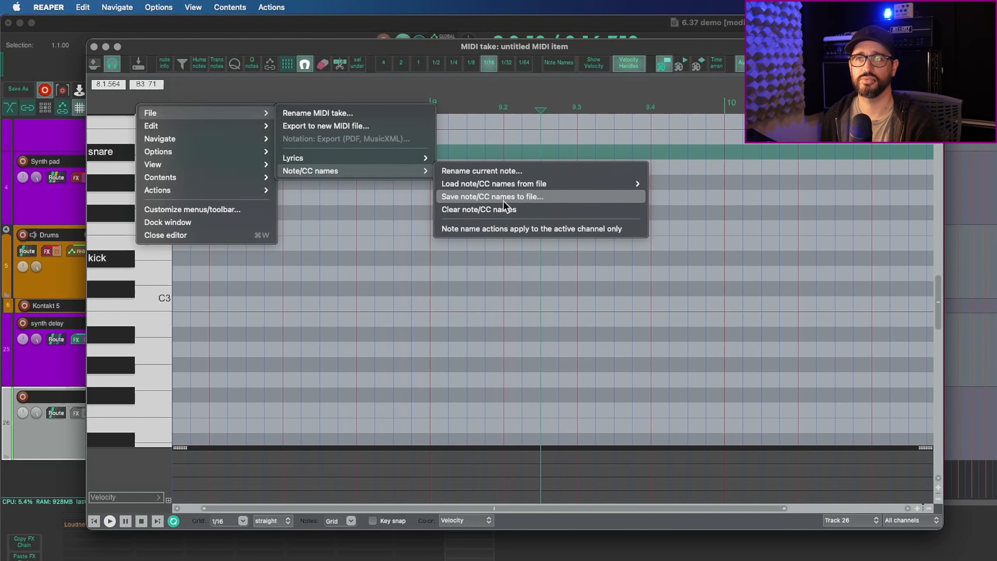
mouse_move(510, 183)
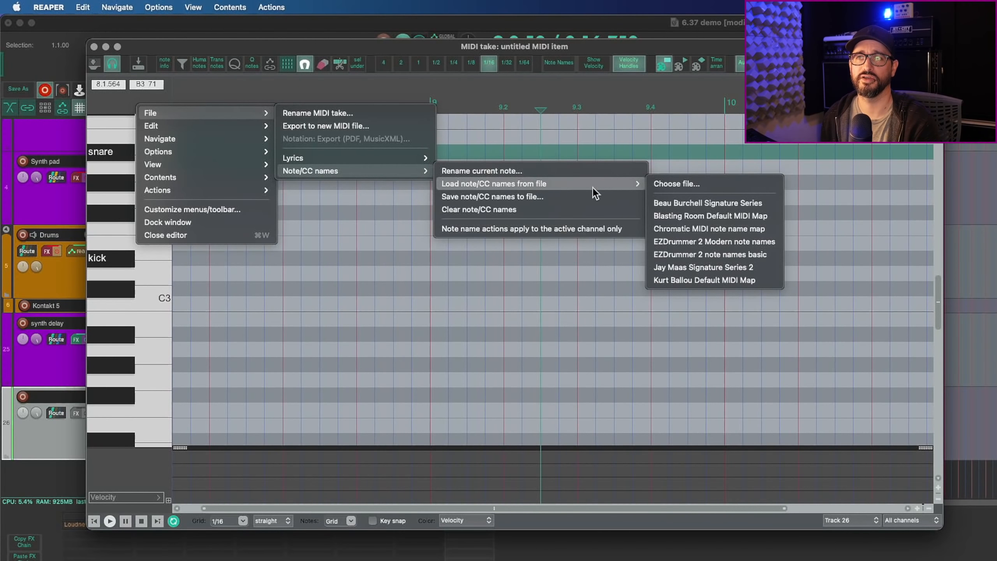
left_click(676, 204)
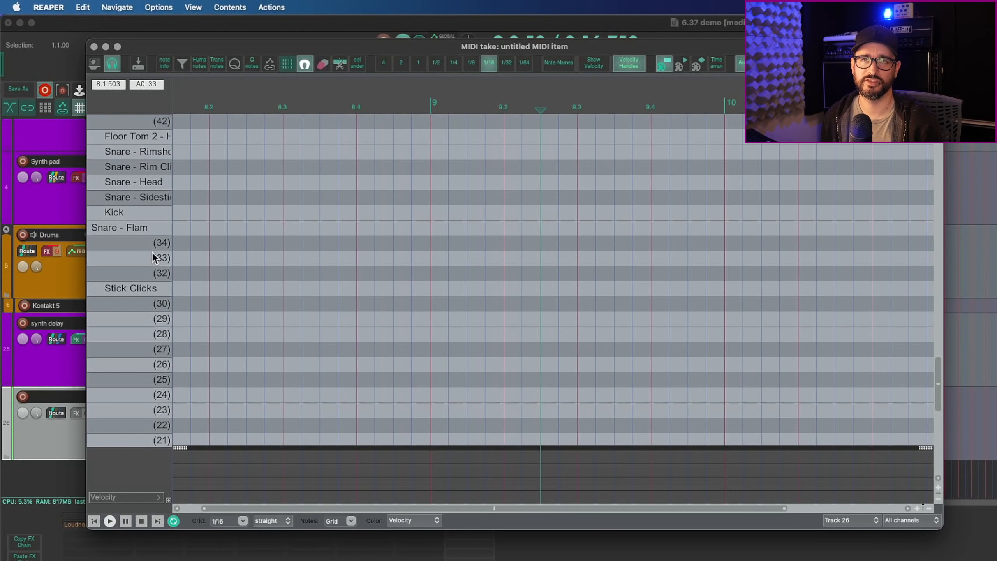
- Group the Kick, Snare - Head, Floor Tom 1 and Floor Tom 2 rows in ascending order between notes 23 and 24
left_click_drag(126, 213, 131, 394)
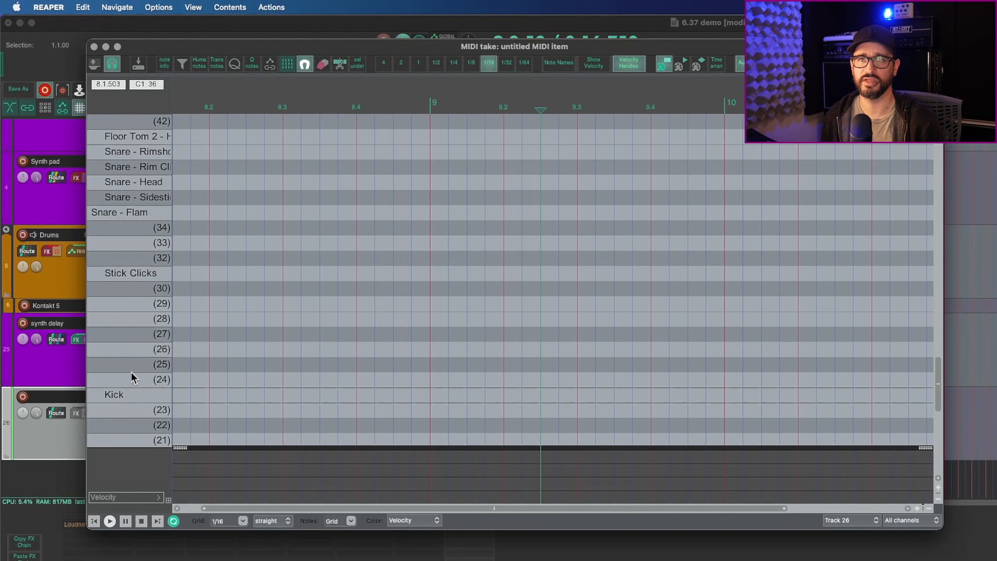
left_click_drag(147, 182, 138, 377)
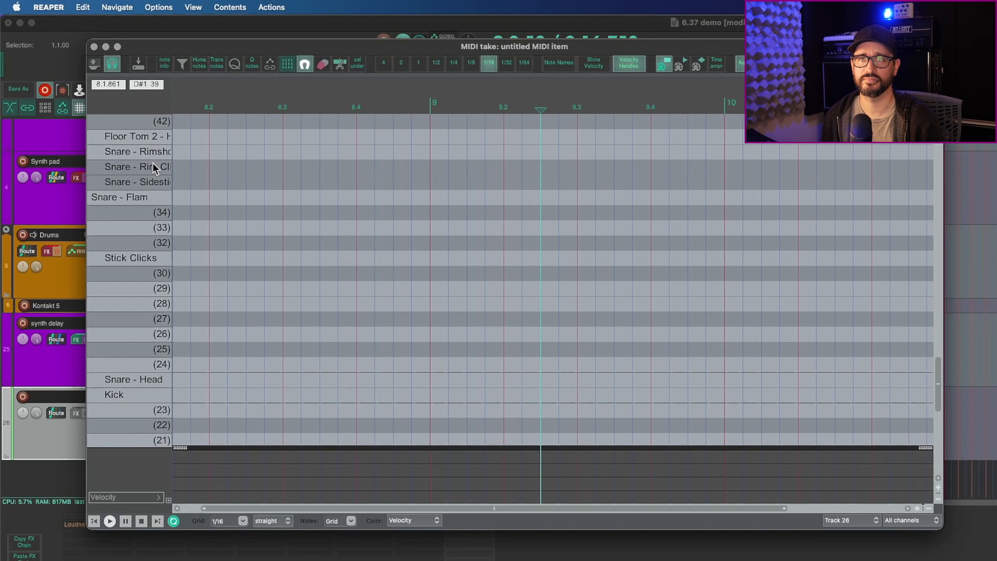
scroll(148, 153, "up", 2)
left_click_drag(144, 137, 125, 400)
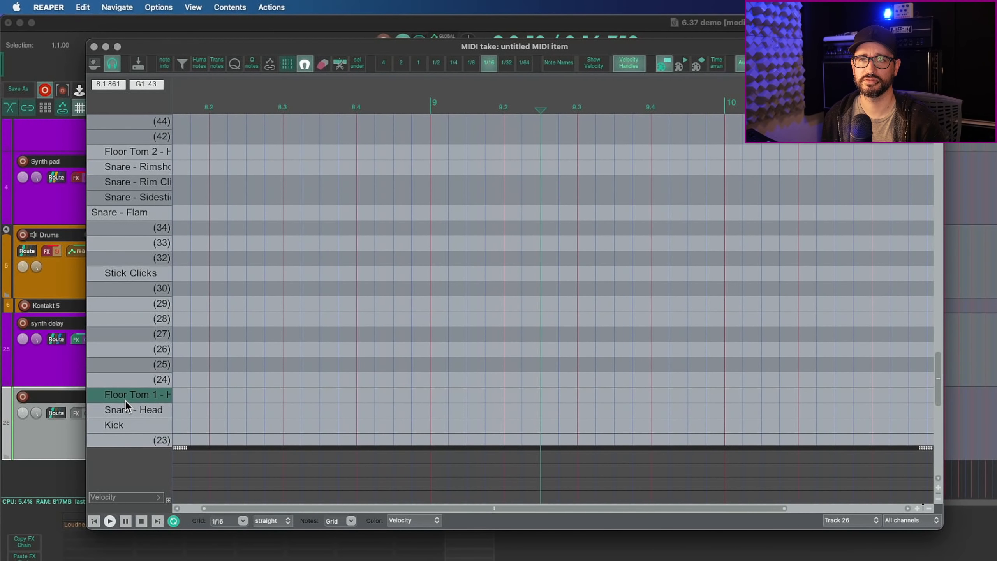
left_click_drag(147, 151, 145, 377)
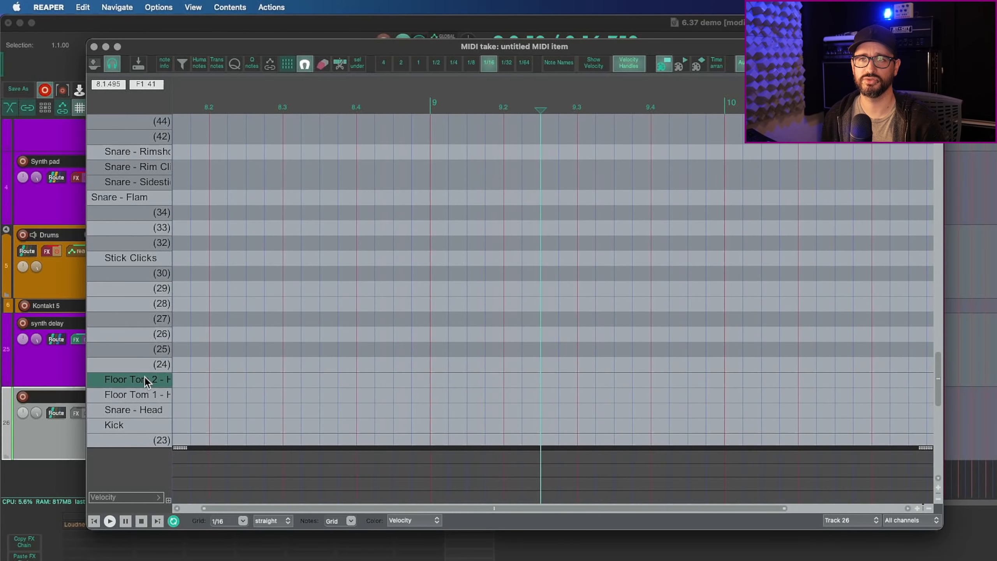
scroll(216, 356, "down", 3)
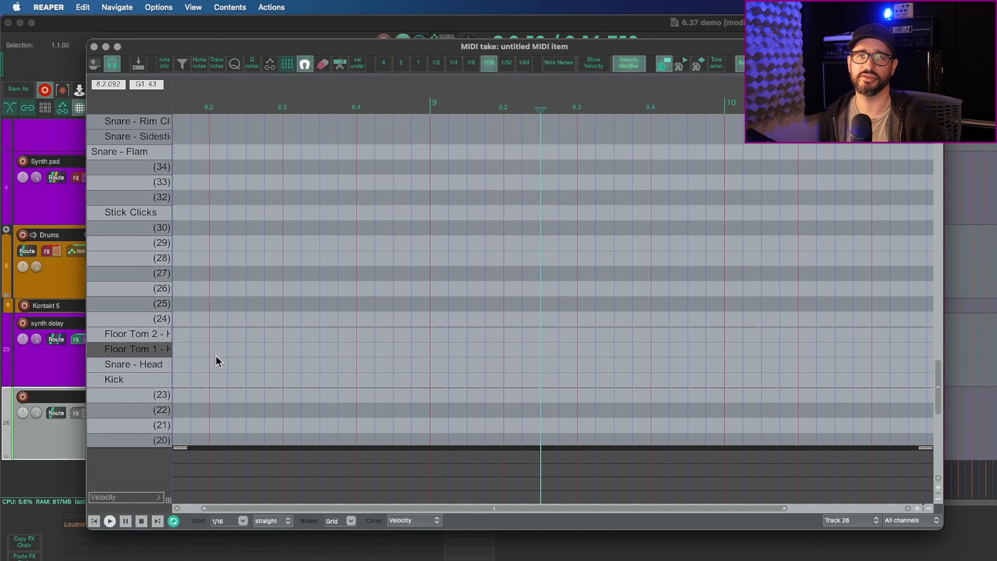
scroll(216, 355, "down", 2)
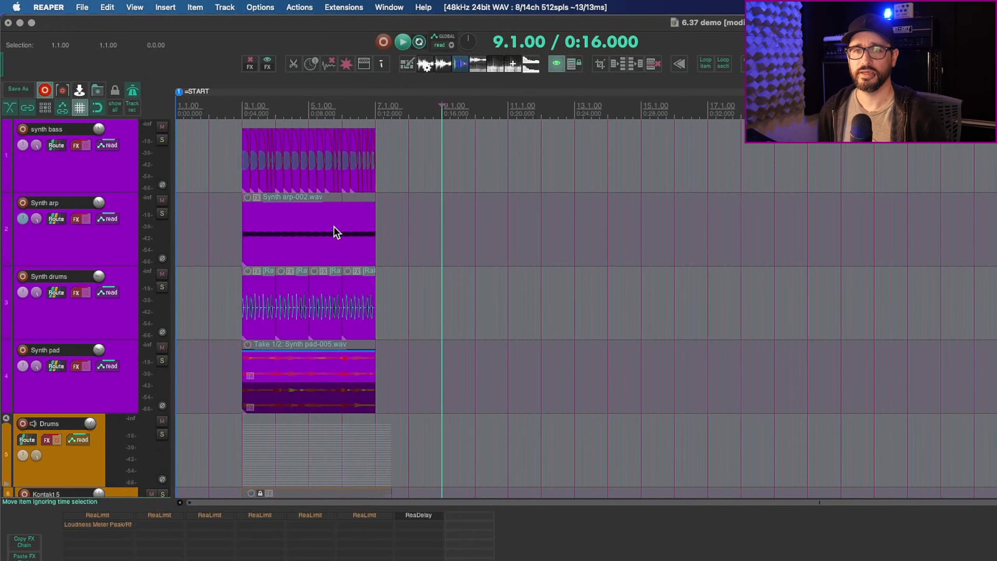
- Duplicate the last grouped items across the three Synth drums tracks so the copies start at bar 7
left_click(335, 228)
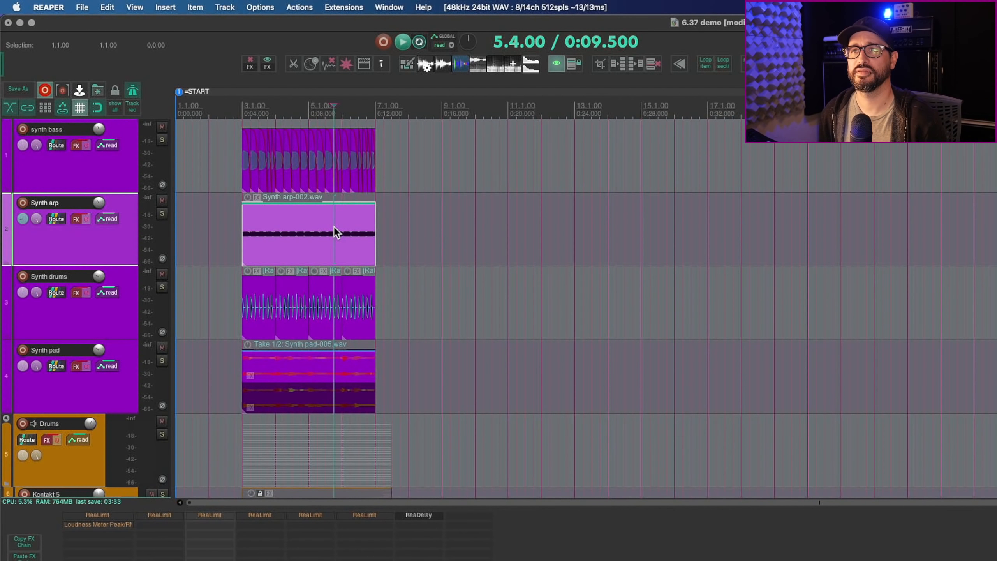
left_click(303, 248)
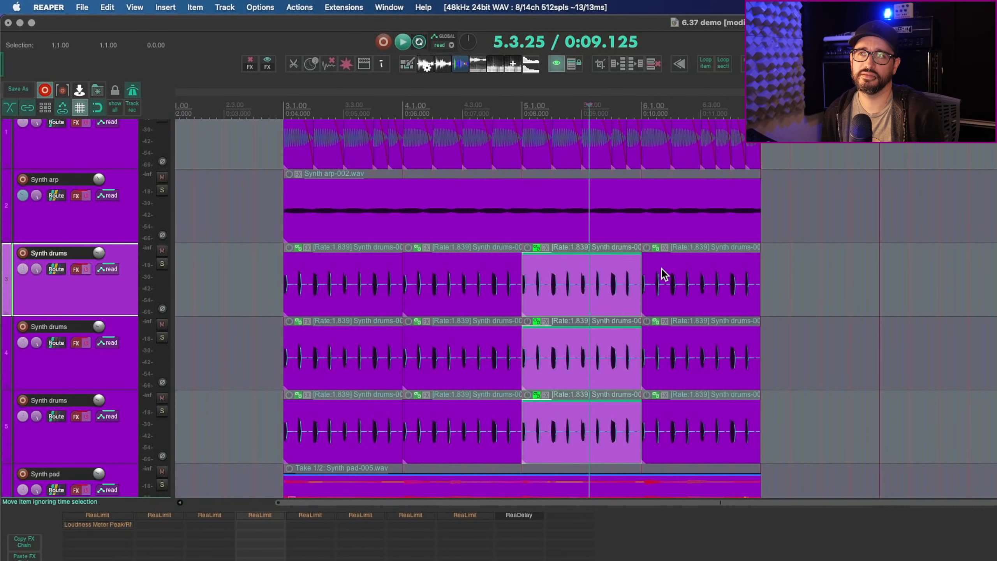
key("super+d")
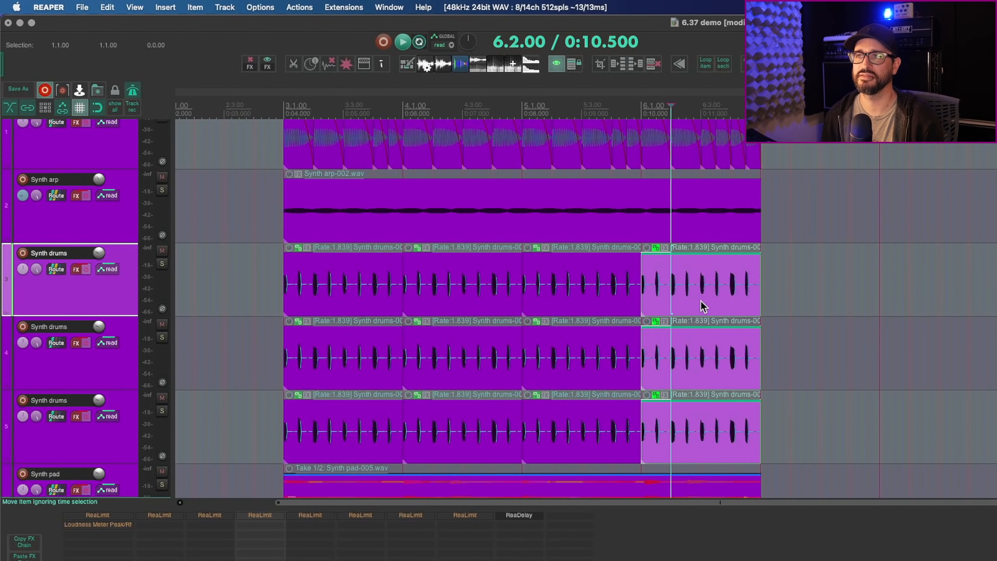
left_click(603, 298)
left_click(714, 297)
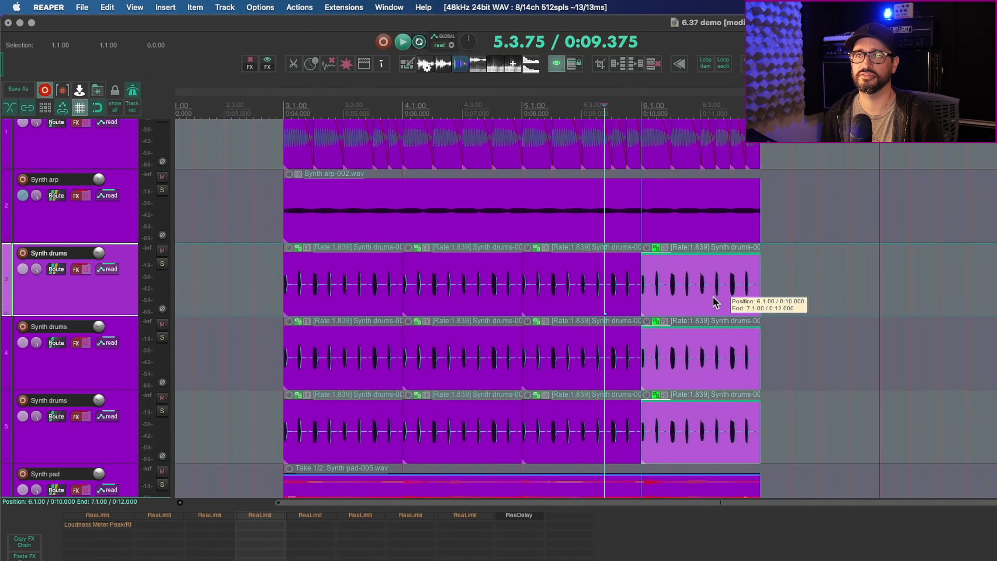
left_click(703, 296)
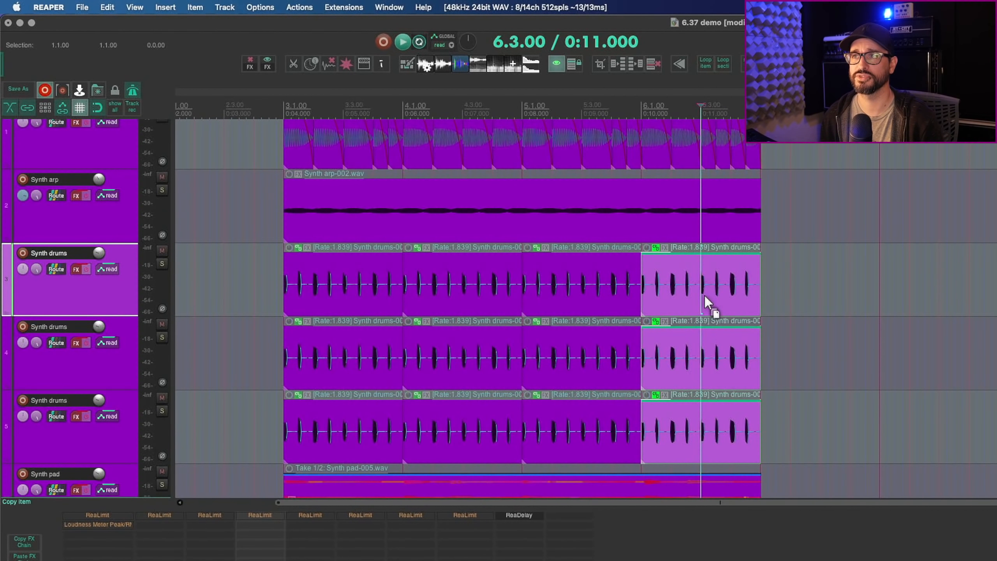
key("super+d")
left_click(806, 296)
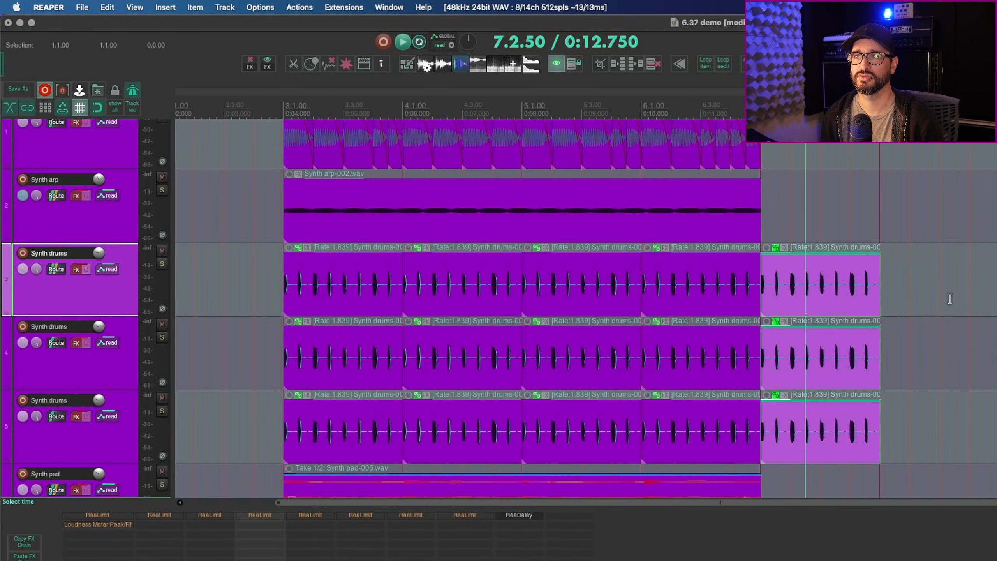
- Time-select the second half of the bar 7 drum items and duplicate only that portion to 8.1.00
left_click(995, 295)
left_click_drag(834, 282, 895, 289)
left_click_drag(804, 282, 775, 283)
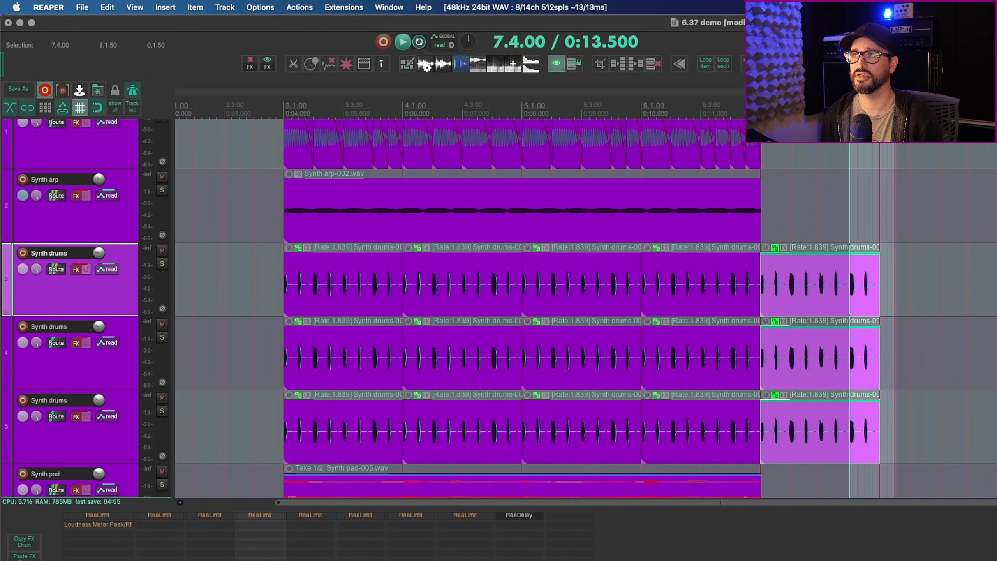
left_click_drag(820, 112, 880, 112)
key("super+d")
mouse_move(915, 289)
left_mouse_down()
mouse_move(943, 297)
mouse_move(900, 291)
left_mouse_up()
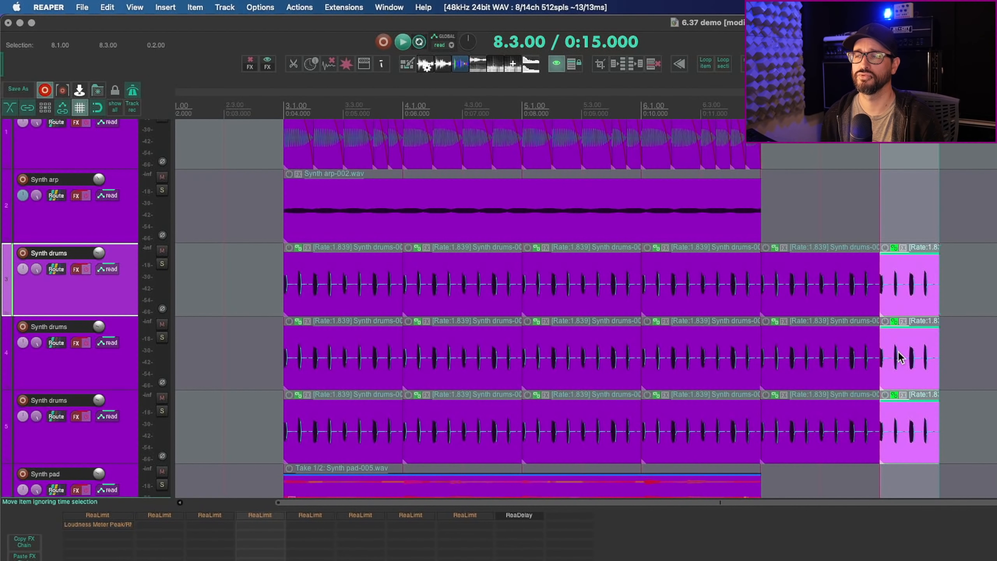
- Clear the item selection and select both the bar 7 and bar 8 groups on the Synth drums tracks
left_click(956, 375)
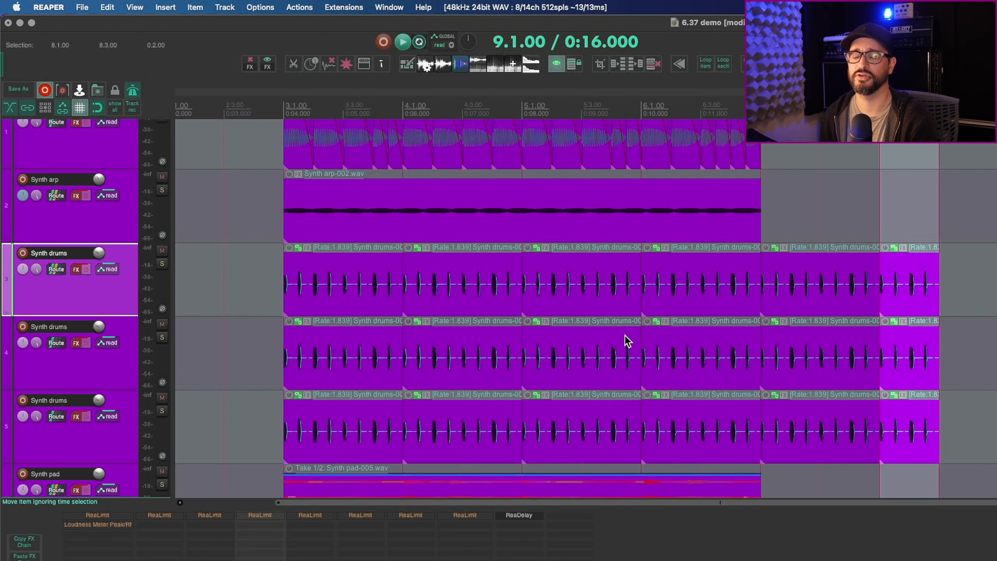
left_click(827, 341)
left_click(915, 342, "shift")
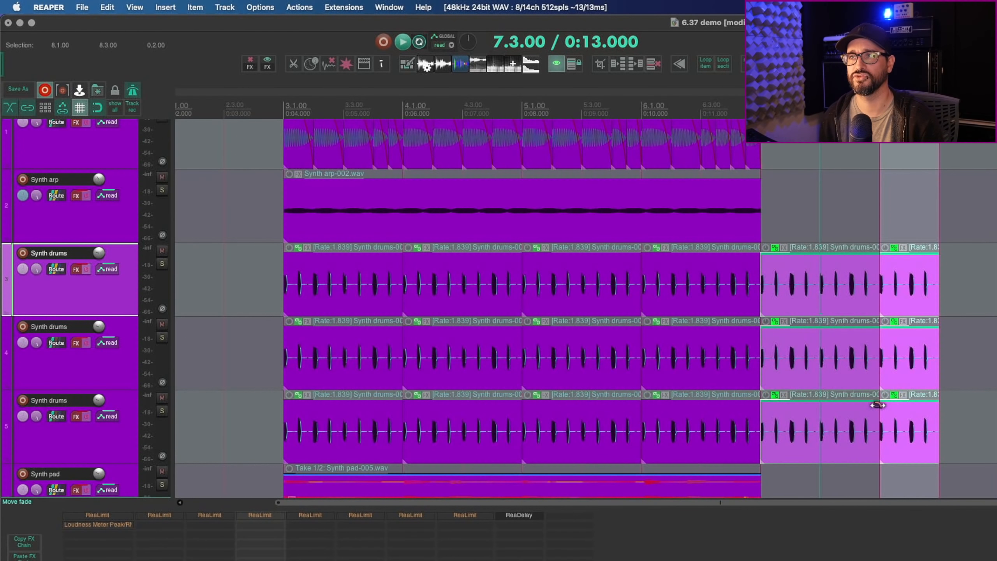